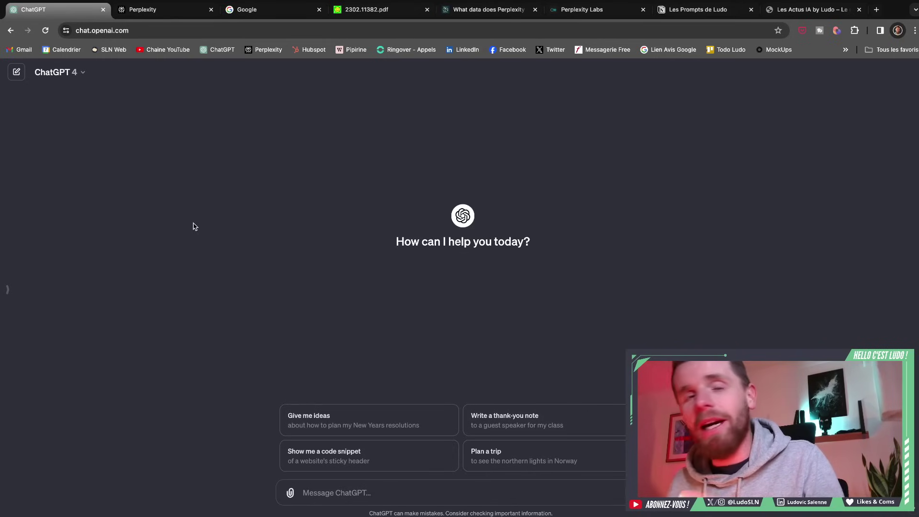
Search Google for "jeff bezos perplexity ai" and look through the general results
left_click(163, 10)
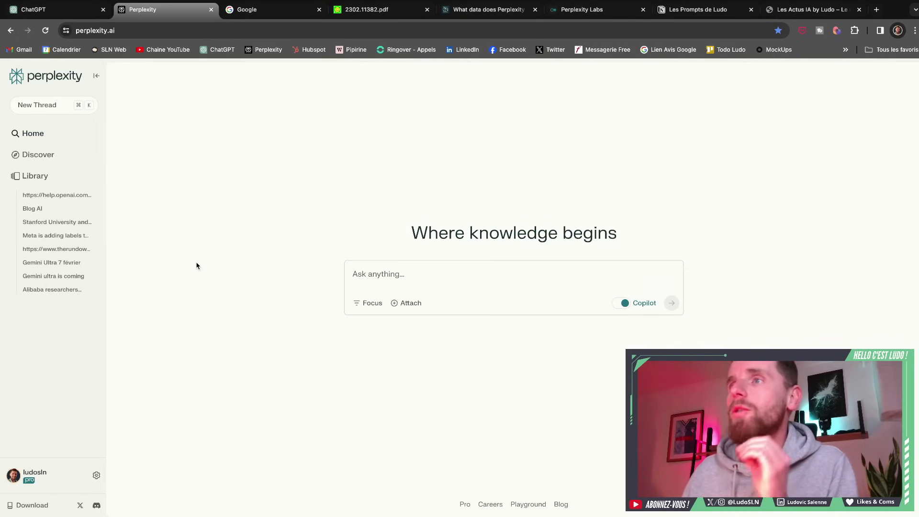
left_click(274, 14)
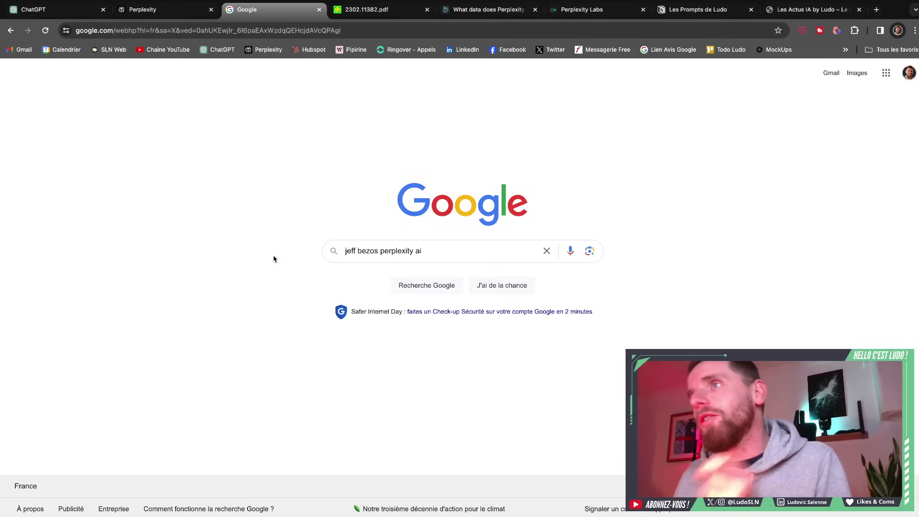
left_click(405, 290)
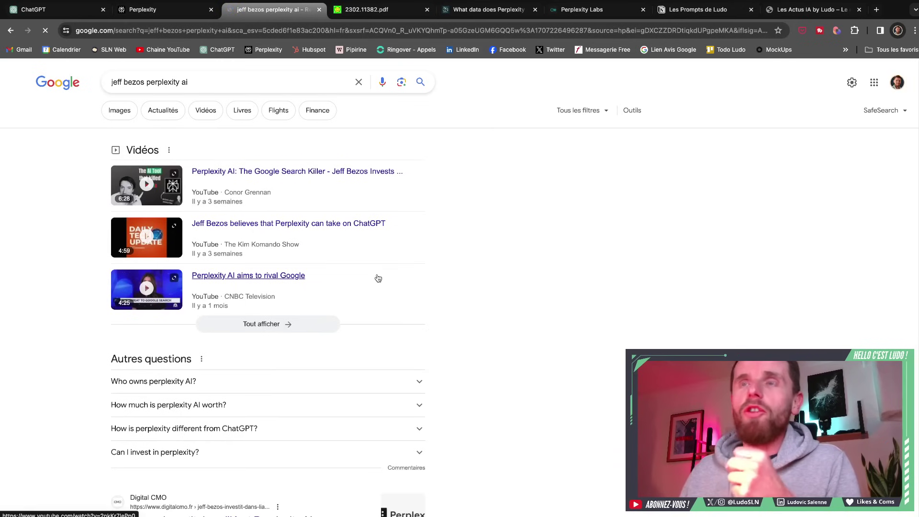
scroll(378, 302, "down", 1)
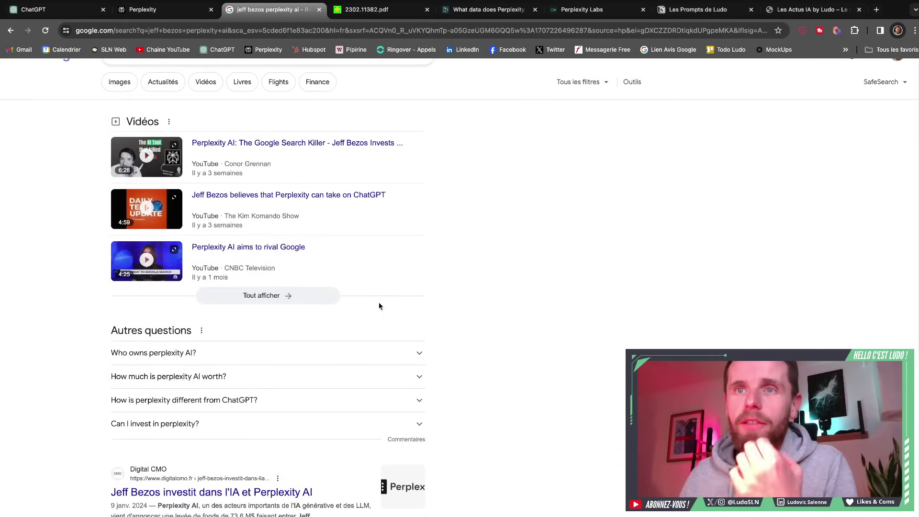
scroll(277, 377, "down", 5)
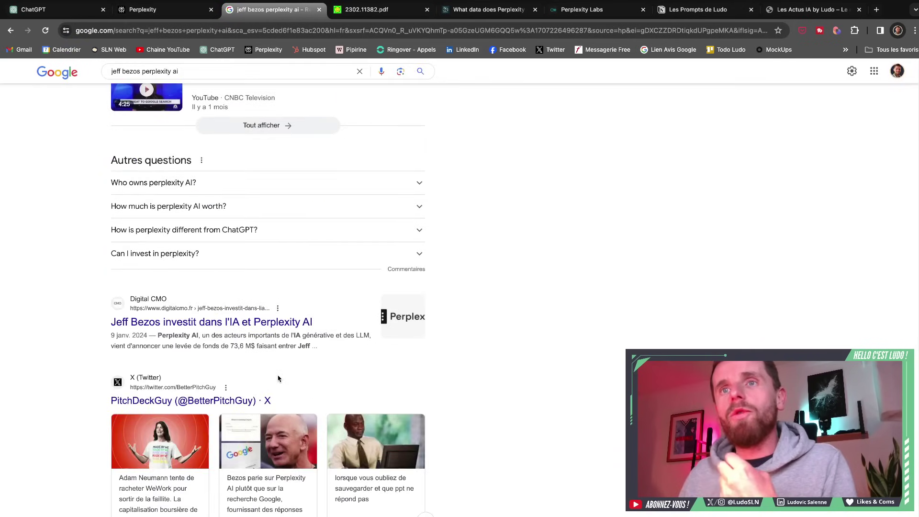
scroll(277, 378, "down", 1)
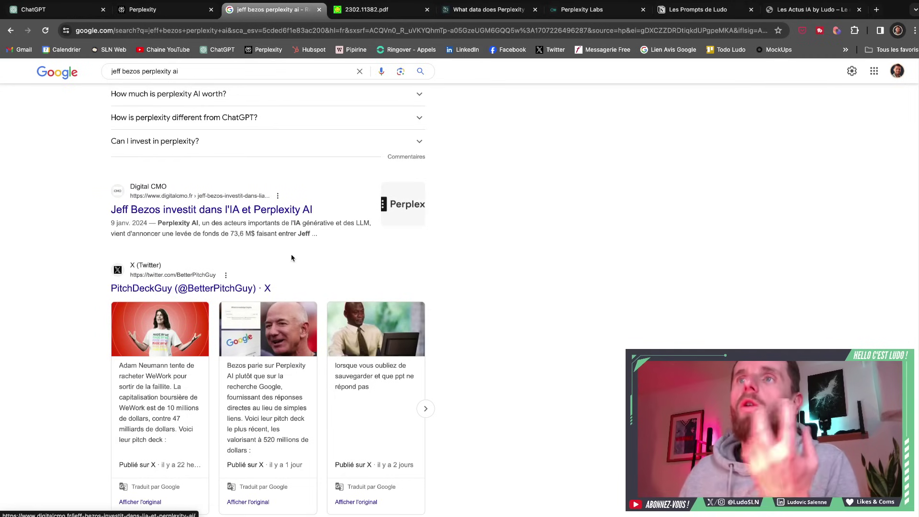
scroll(312, 278, "up", 6)
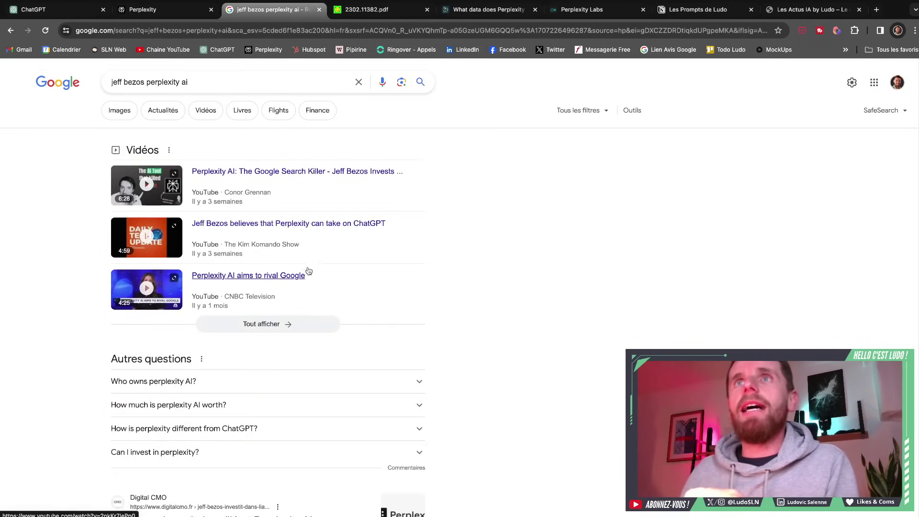
Restrict the Google results to news and look through the articles on the first page
left_click(156, 118)
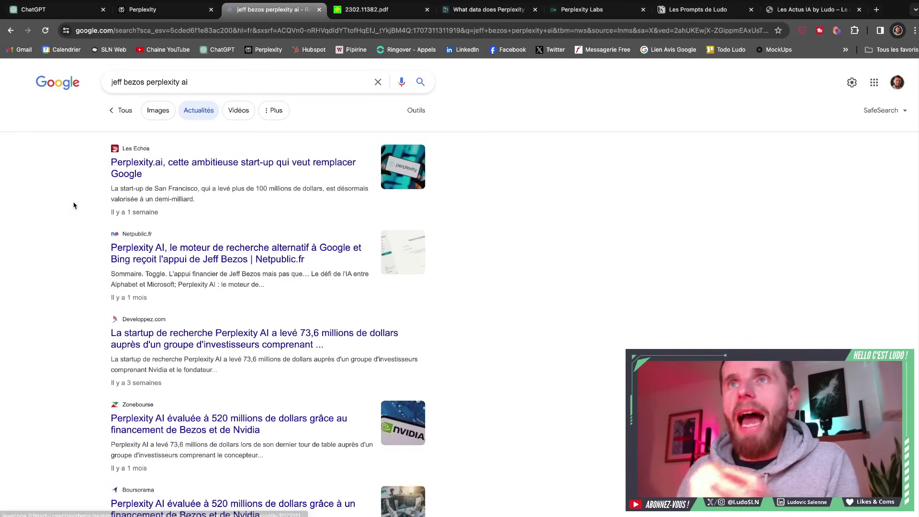
scroll(62, 274, "down", 10)
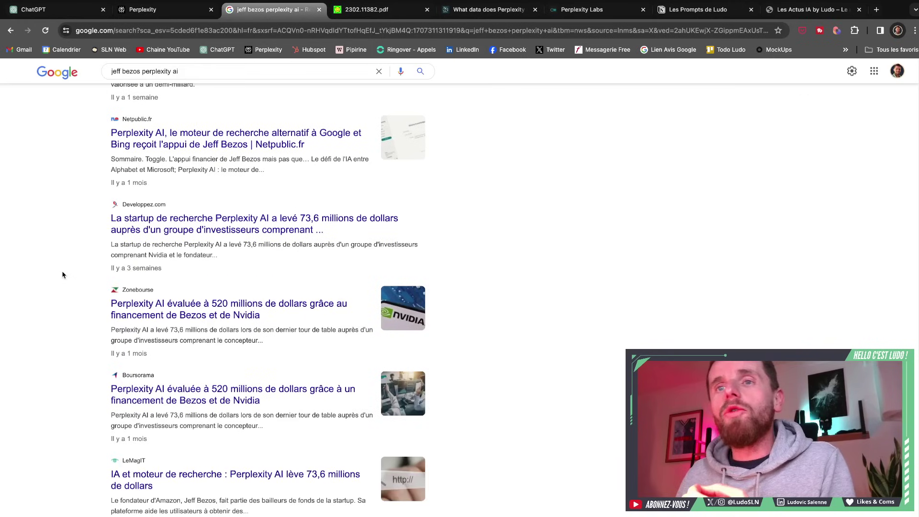
scroll(63, 275, "down", 2)
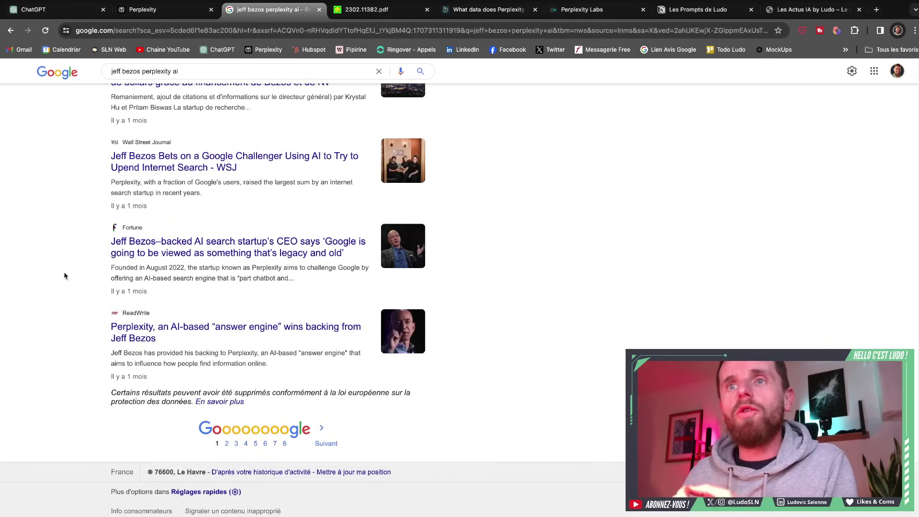
scroll(74, 268, "up", 1)
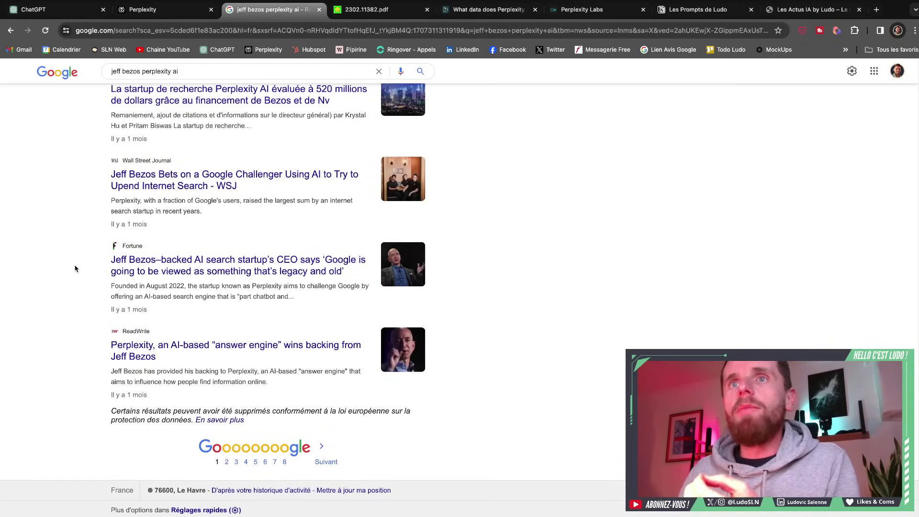
Open the Fortune article about the Jeff Bezos-backed AI search startup and examine how much of it is readable
left_click(150, 268)
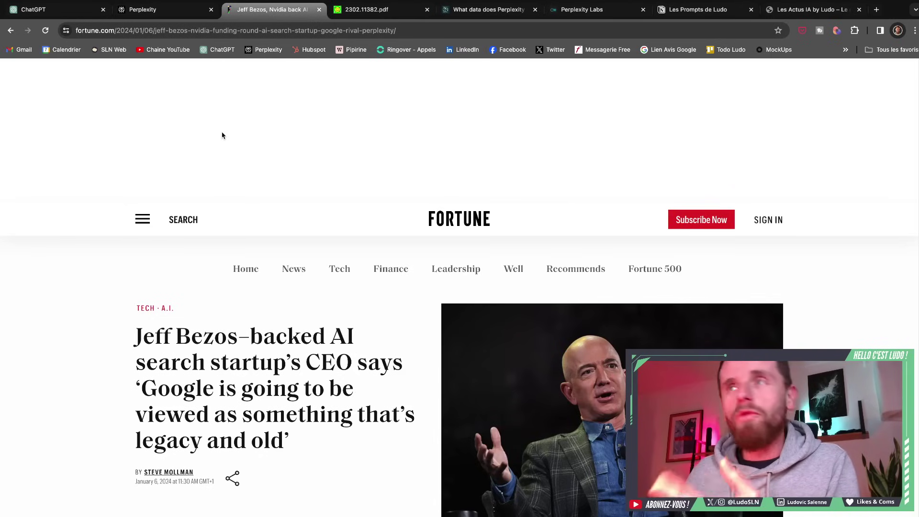
scroll(229, 241, "down", 6)
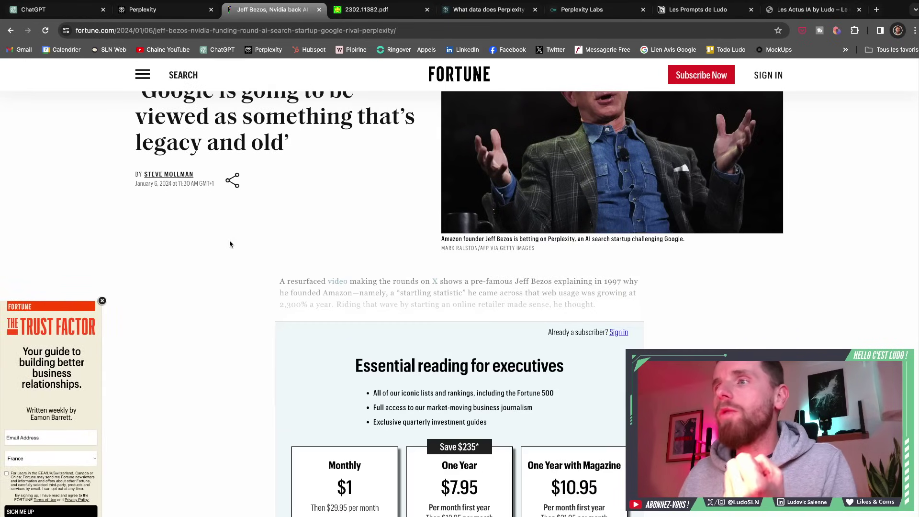
scroll(230, 244, "down", 1)
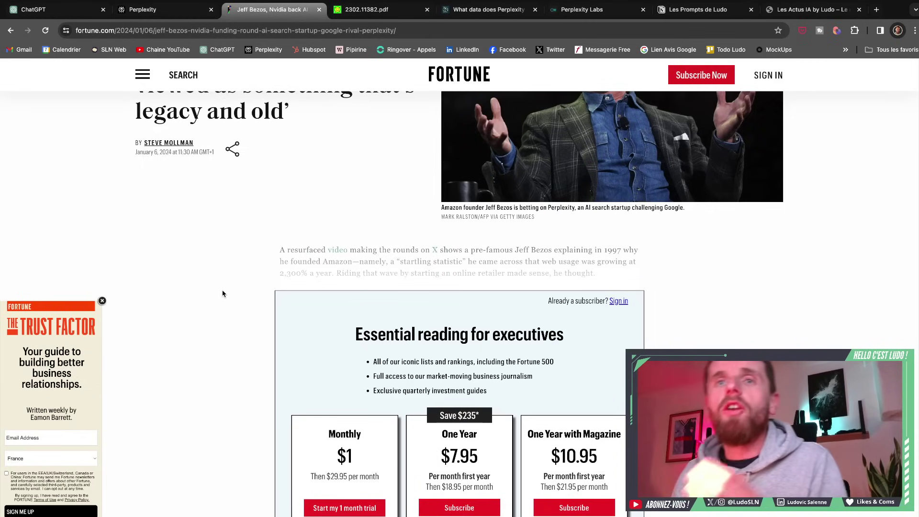
scroll(221, 294, "down", 4)
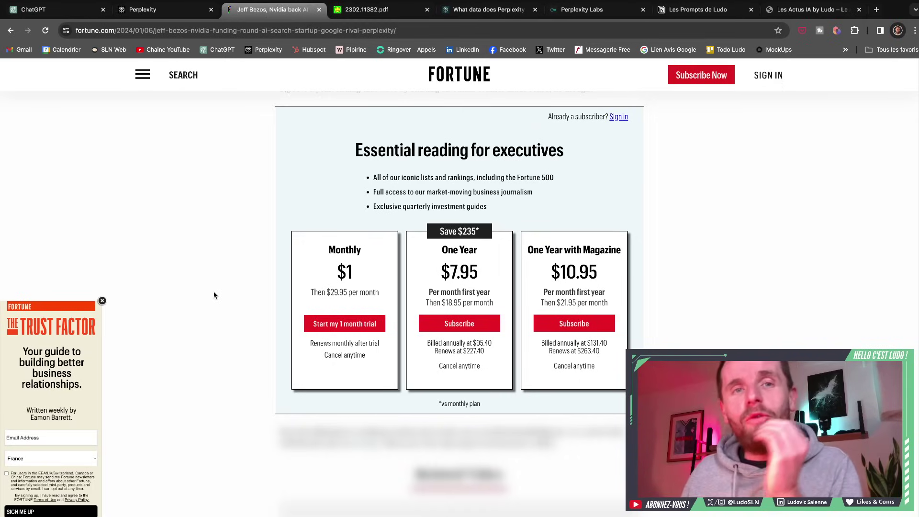
Copy the query "jeff bezos perplexity ai" from the Google news results and submit it in Perplexity with Copilot on
left_click(180, 20)
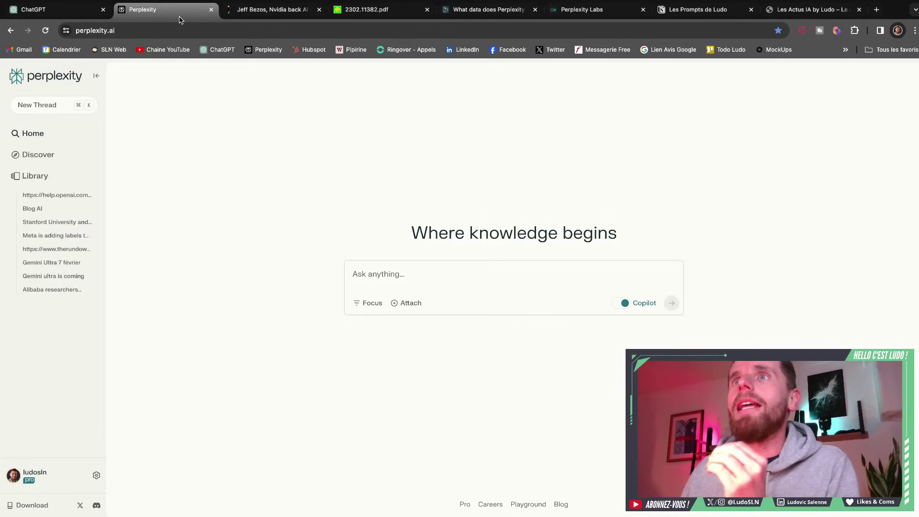
left_click(267, 18)
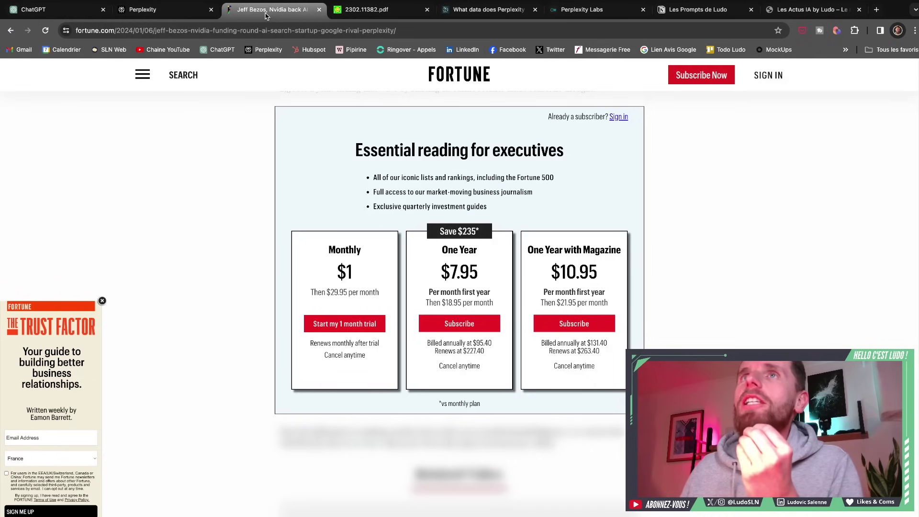
left_click(11, 30)
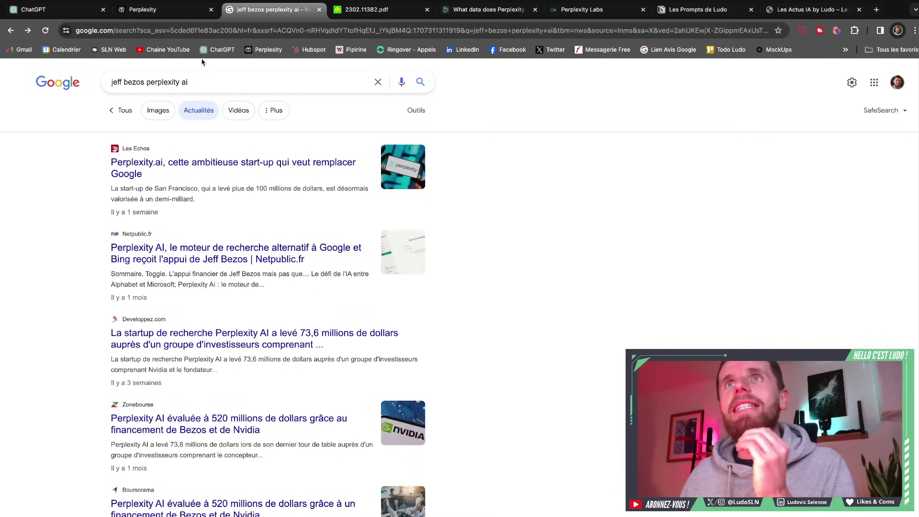
left_click_drag(200, 83, 96, 82)
key("super+c")
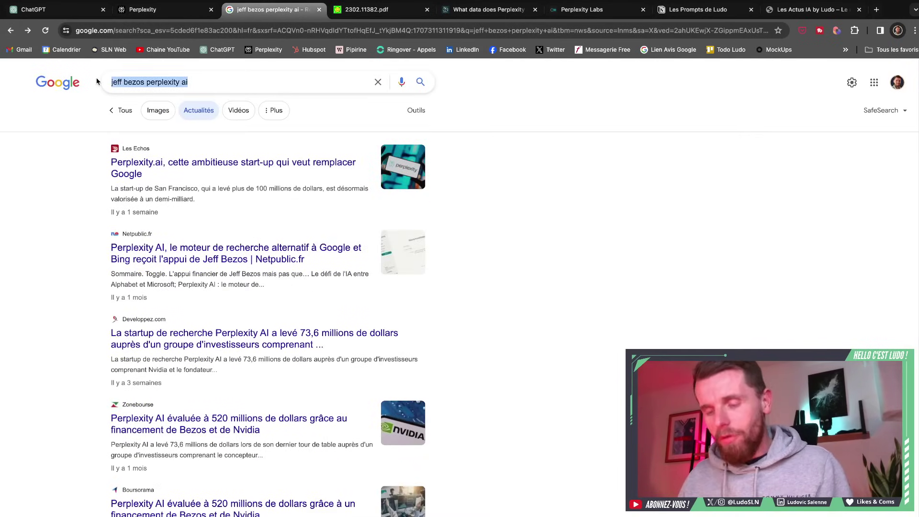
left_click(143, 10)
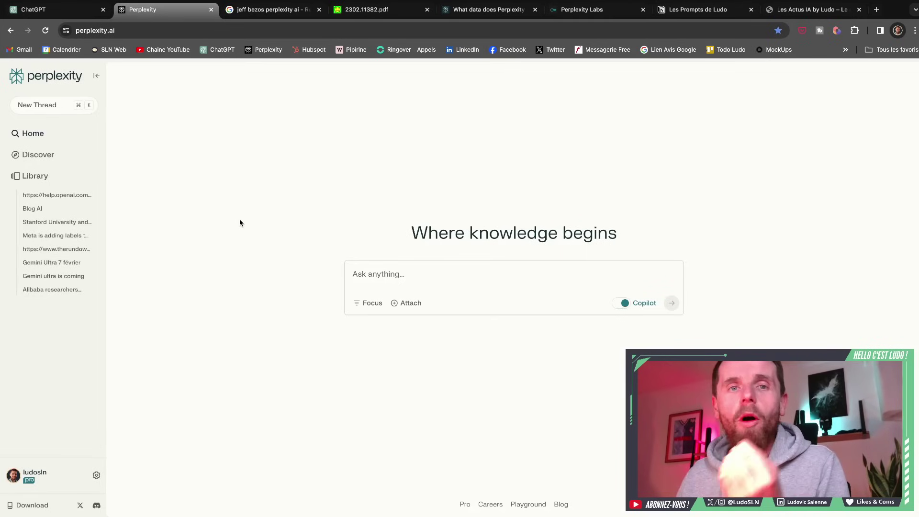
left_click(358, 273)
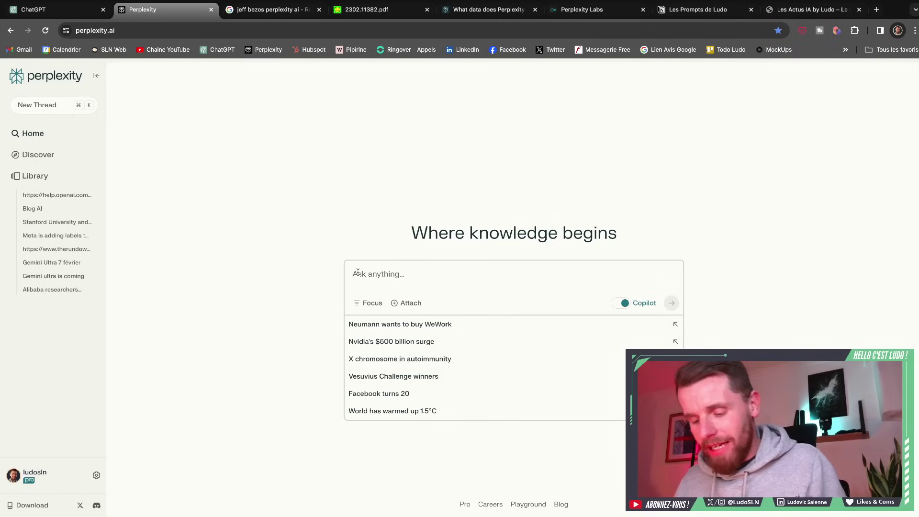
key("super+v")
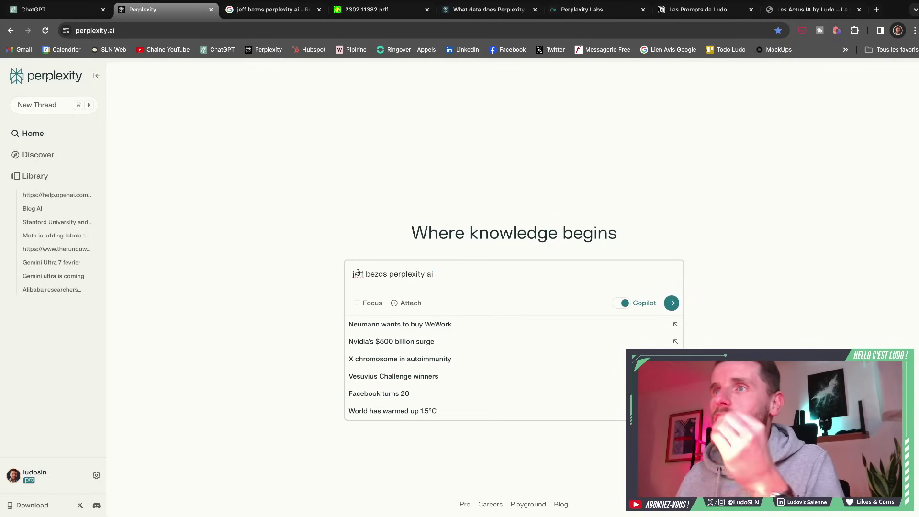
left_click(672, 304)
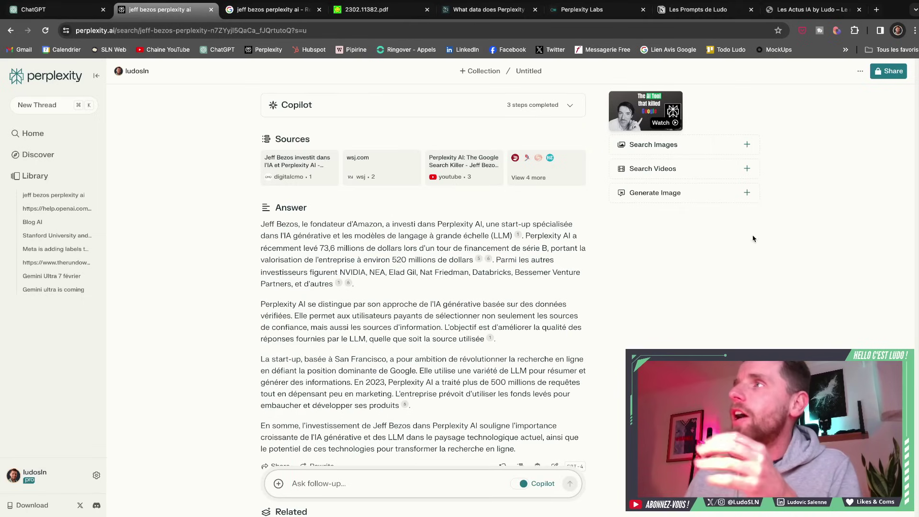
Load related images and videos beside the Perplexity answer and review them with the answer text
left_click(651, 147)
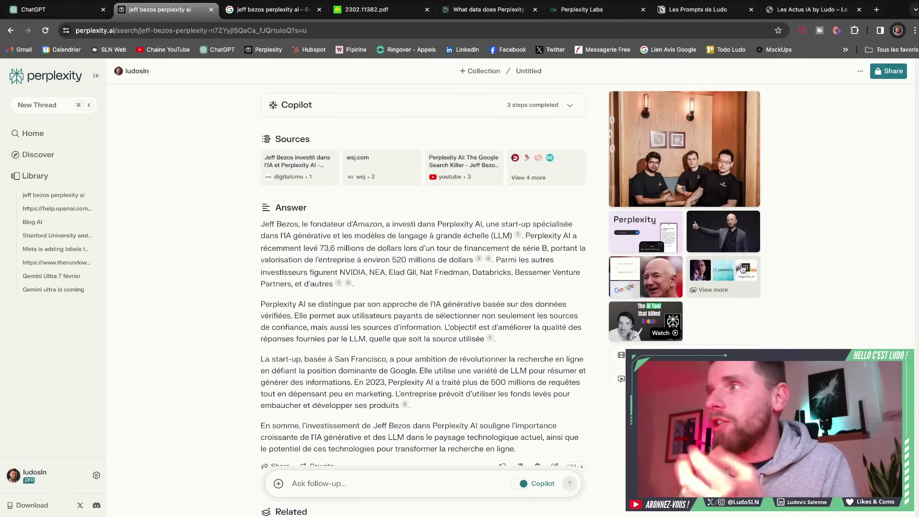
scroll(770, 296, "down", 1)
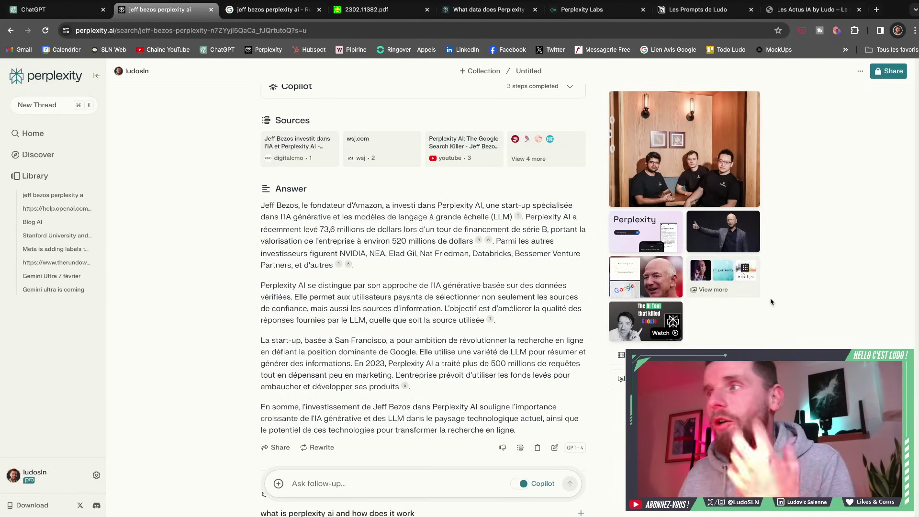
left_click(708, 356)
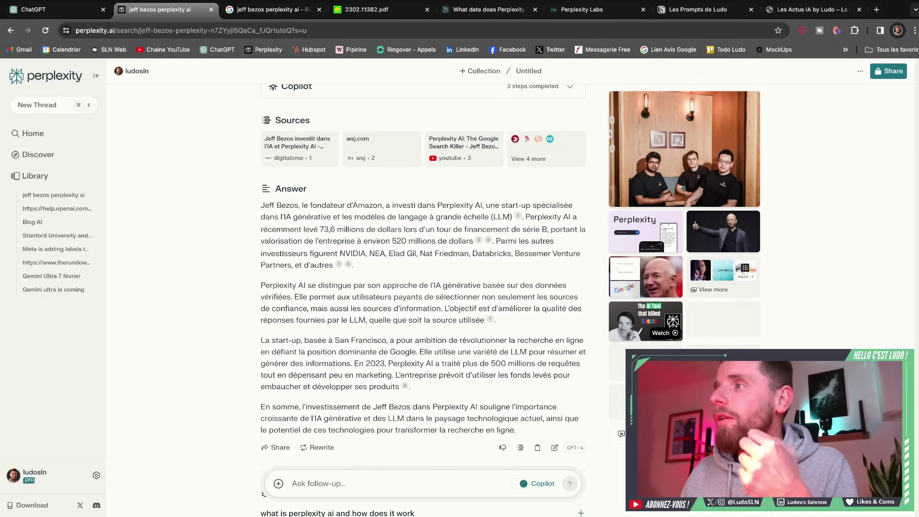
scroll(781, 297, "down", 3)
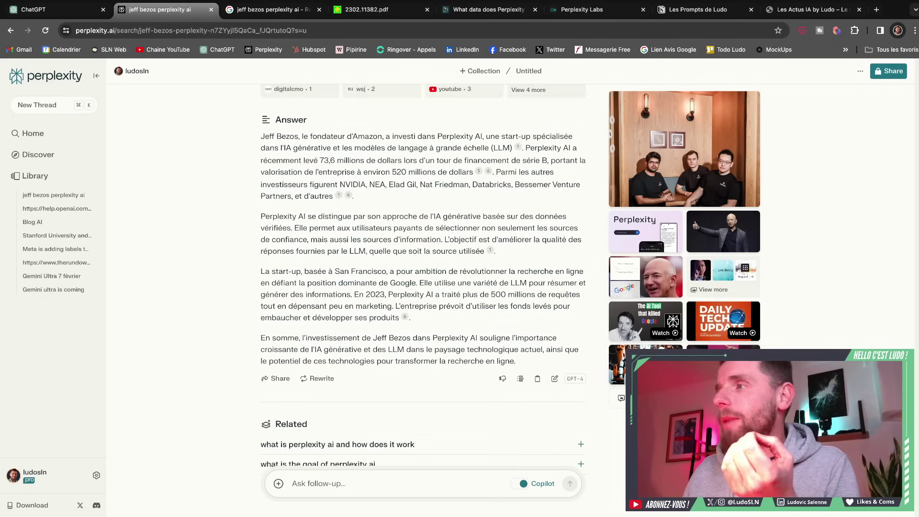
scroll(494, 376, "up", 3)
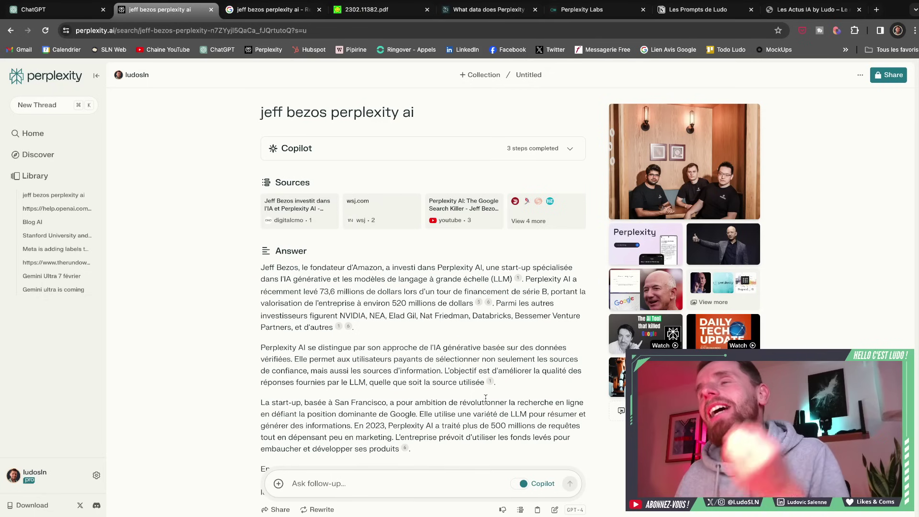
scroll(463, 378, "down", 2)
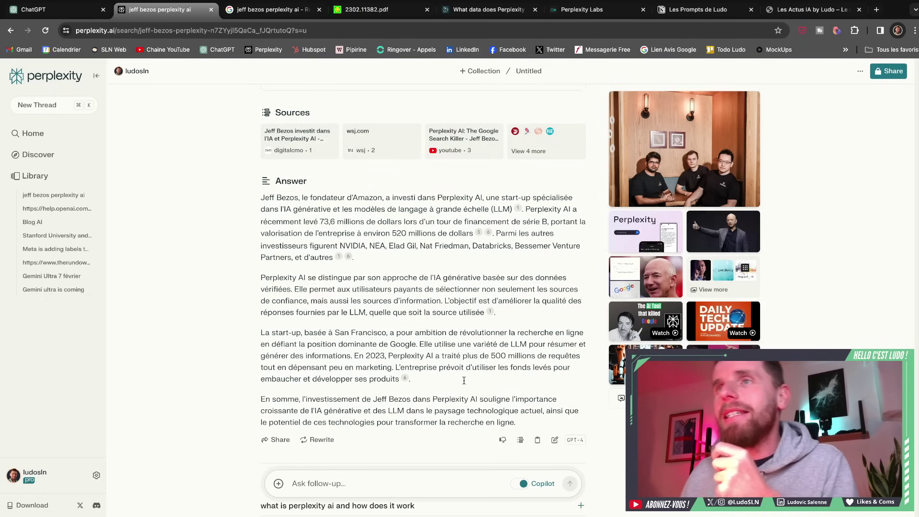
Check the Reuters source cited after the answer's list of investors, dismissing its cookie notice, and close it to return to the answer
left_click(349, 257)
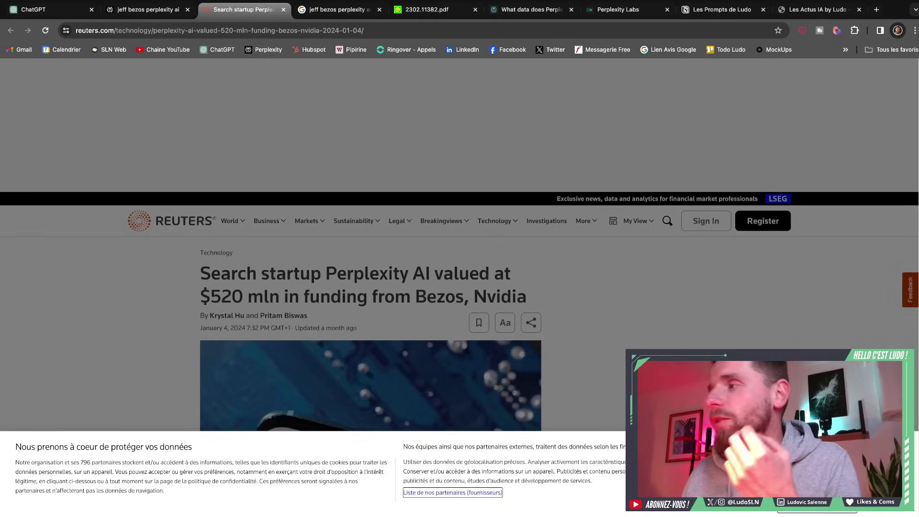
left_click(817, 462)
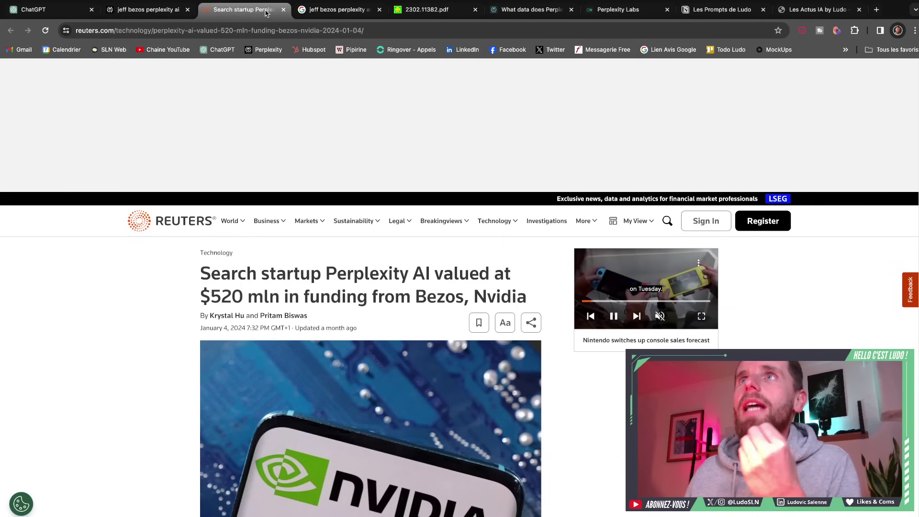
left_click(284, 9)
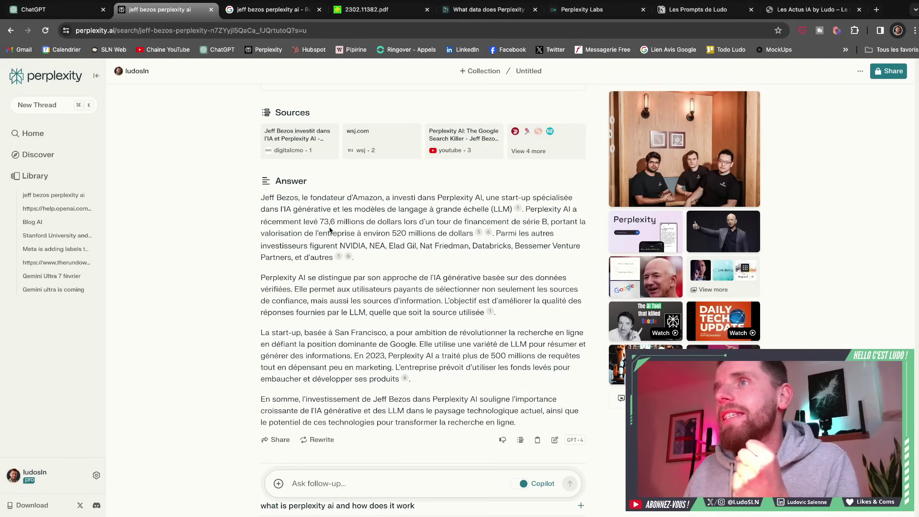
Highlight "73,6 millions de dollars" in the answer's first paragraph to examine the funding amount, and clear the selection
scroll(332, 230, "up", 1)
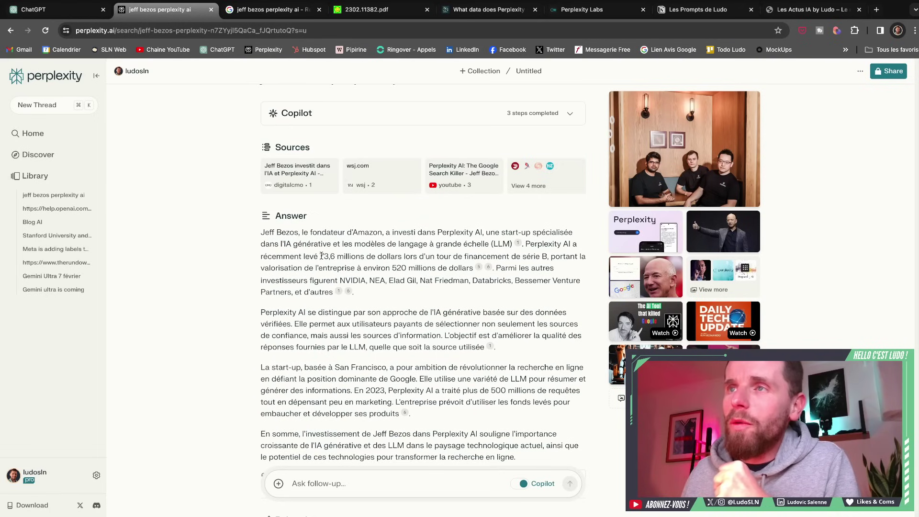
left_click_drag(320, 256, 400, 256)
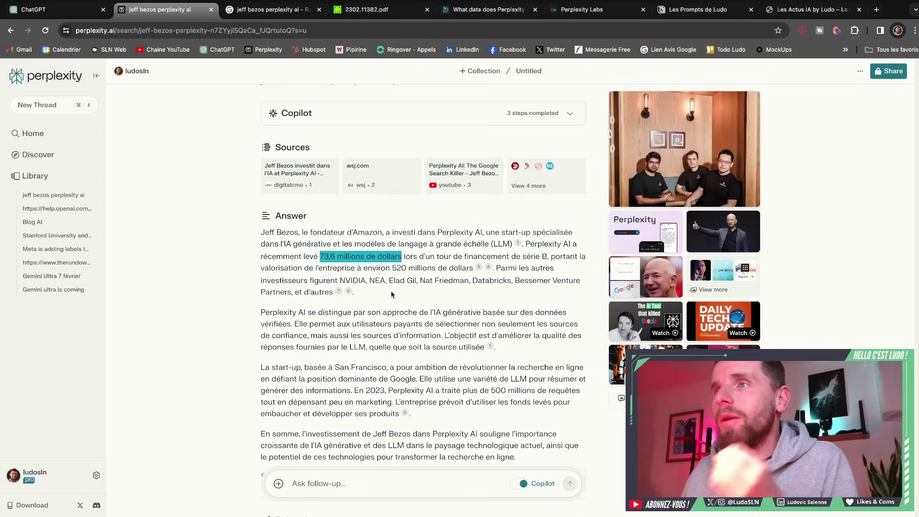
left_click(390, 297)
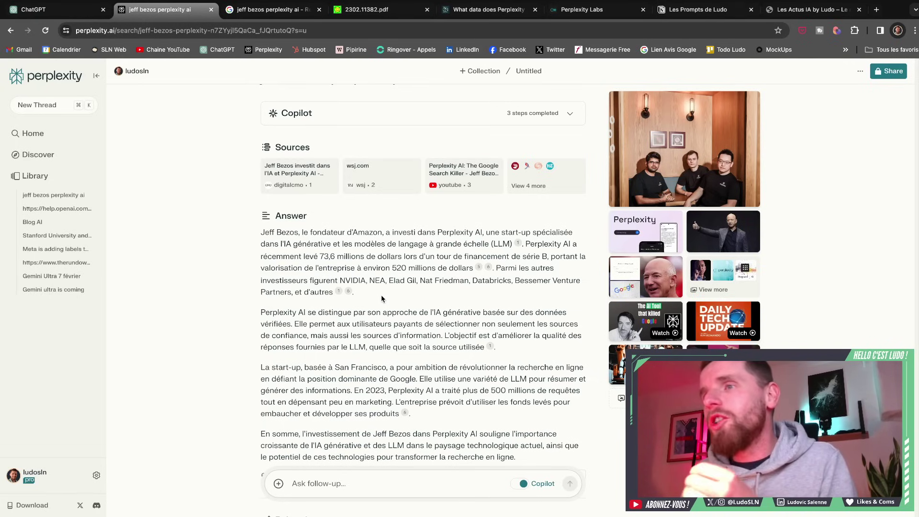
Review the rest of the answer on Jeff Bezos and Perplexity AI, including the related questions below it
scroll(382, 296, "down", 3)
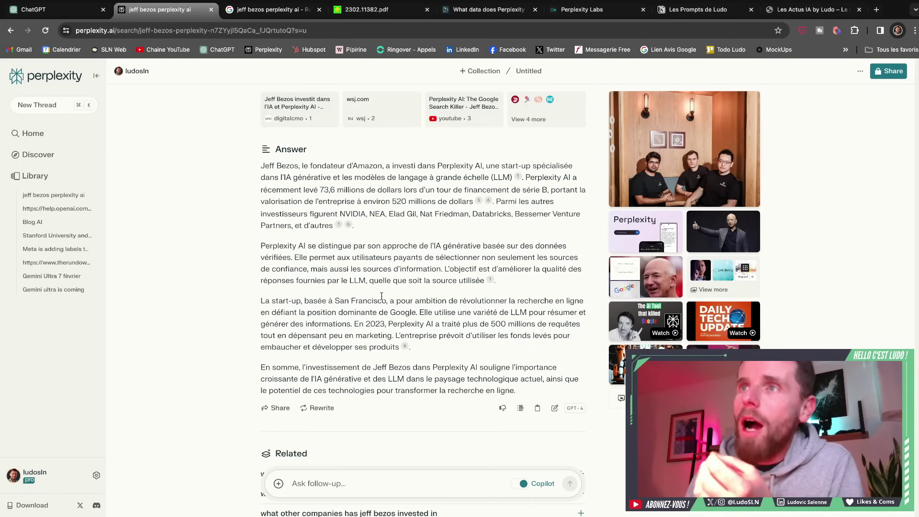
scroll(381, 298, "down", 3)
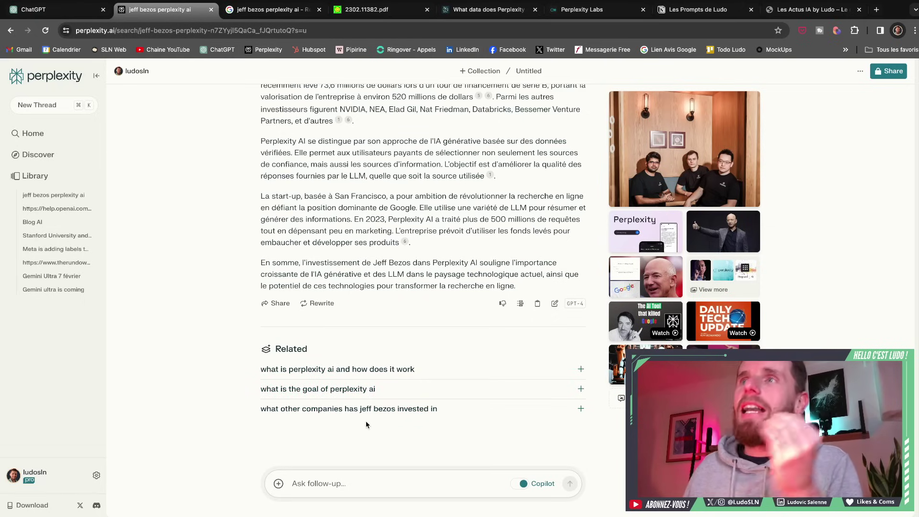
scroll(365, 420, "up", 4)
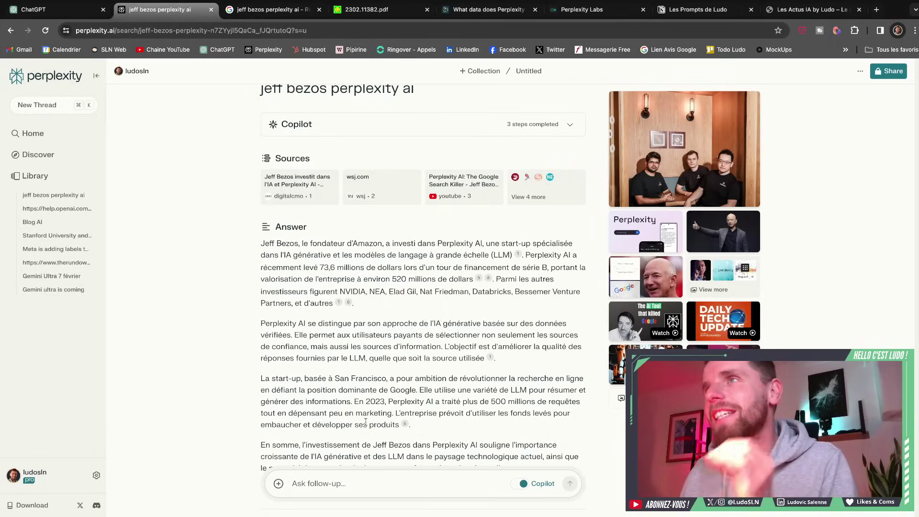
In a new thread with Copilot on, ask "Je souhaite améliorer mon ouverture favorite aux échecs" and give "Gambit dame" as the favourite opening
key("super+k")
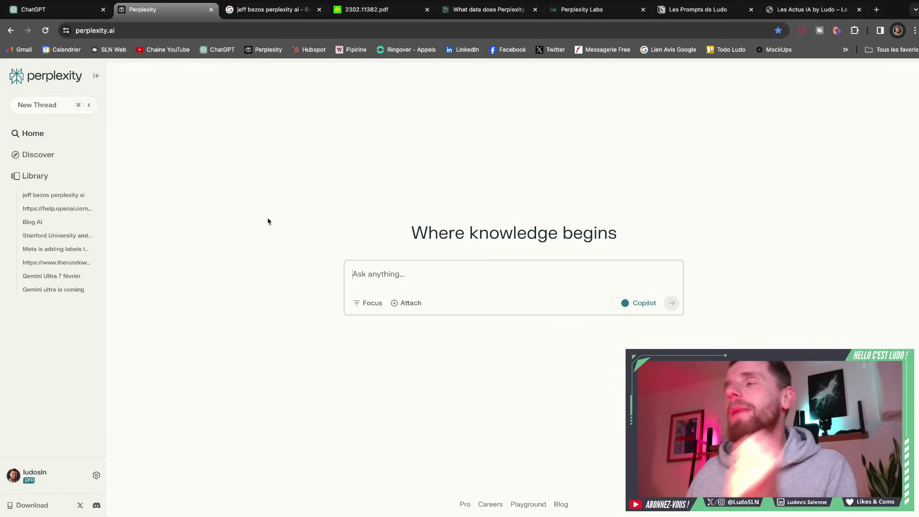
left_click(622, 307)
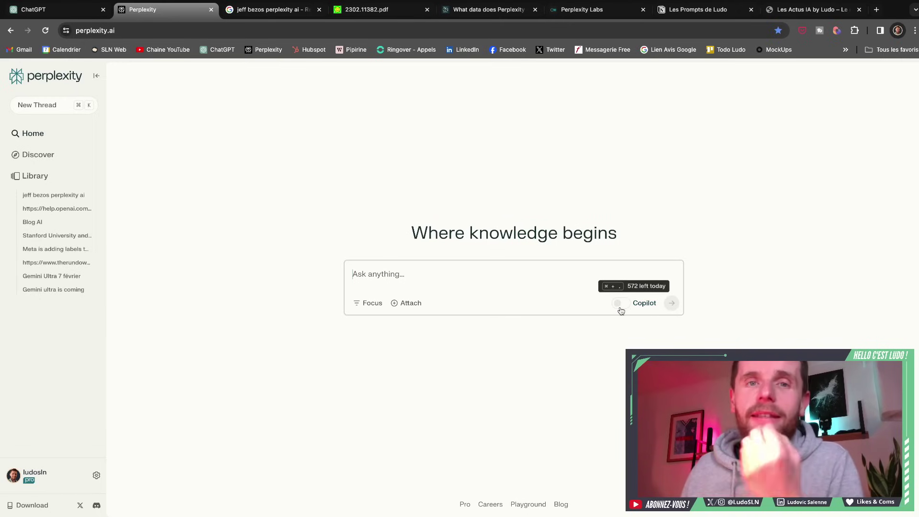
left_click(621, 308)
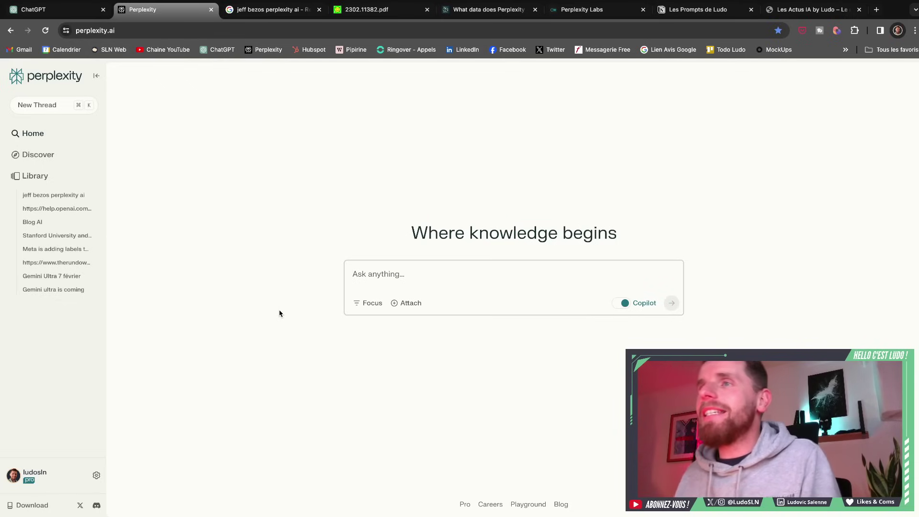
type("Je souhaite améliorer mon ouverture favorite aux échecs")
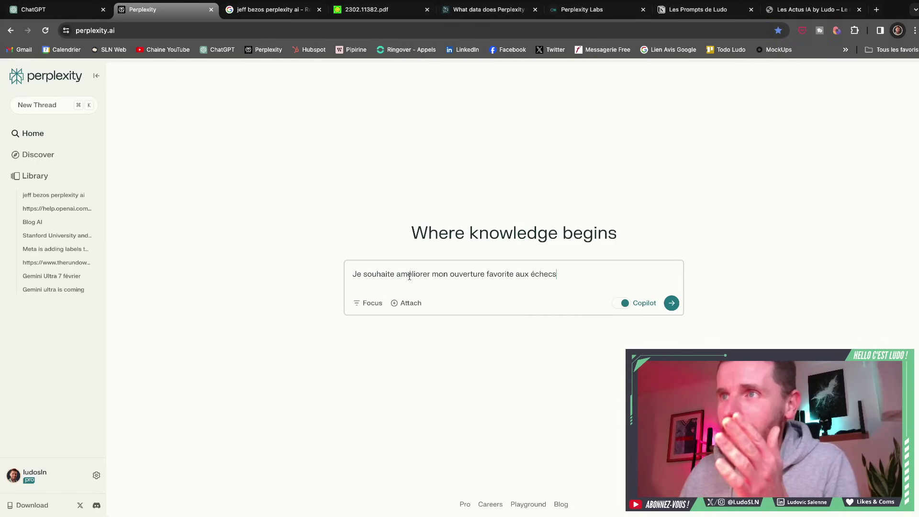
left_click(670, 304)
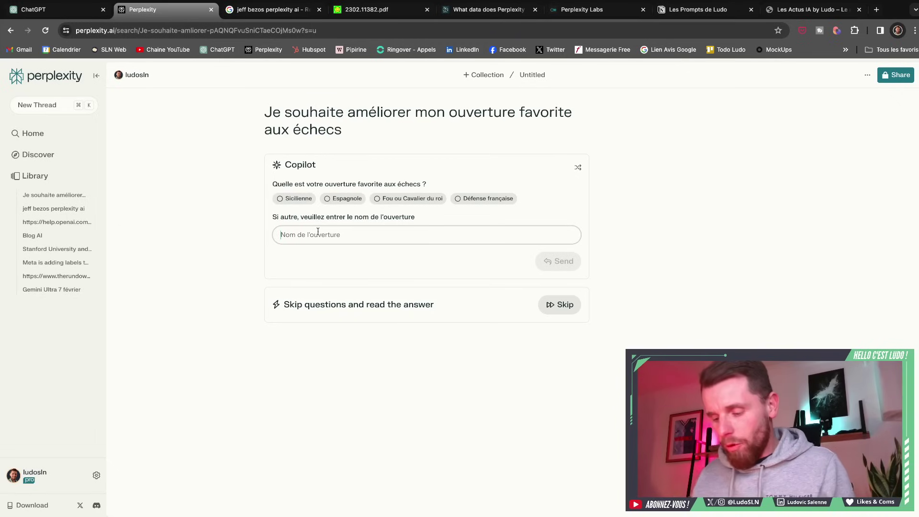
type("Gambit dame")
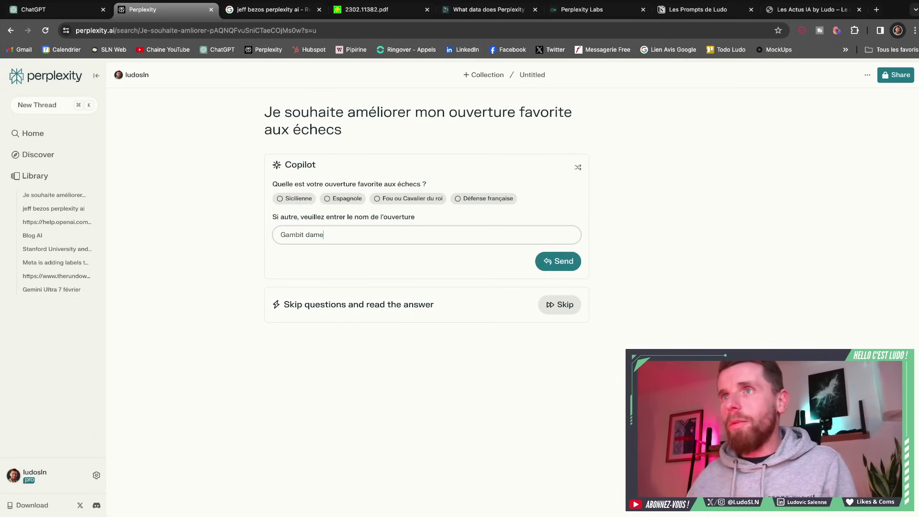
left_click(560, 264)
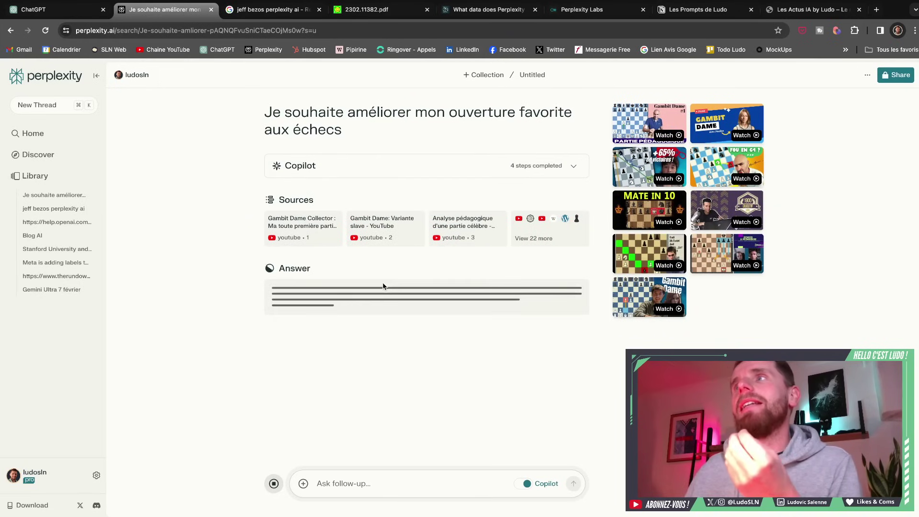
Expand the Copilot search steps and the complete source list of the chess answer
left_click(574, 166)
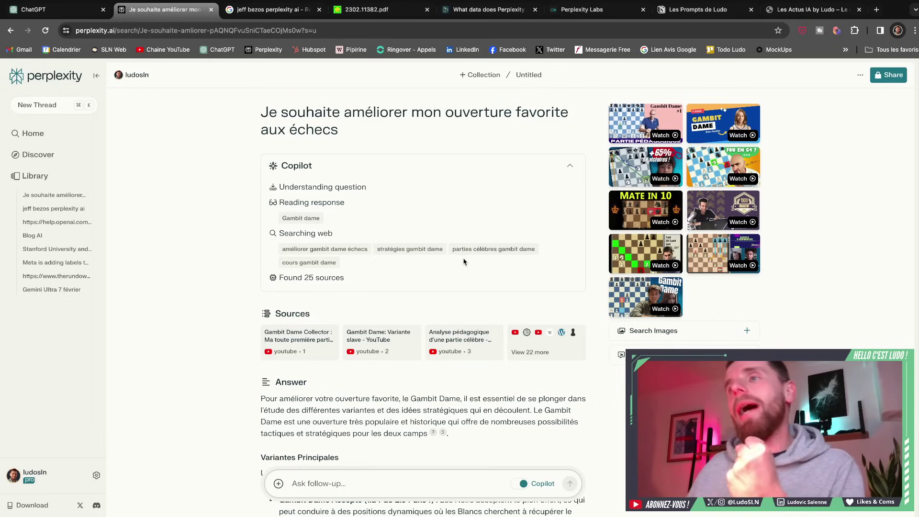
scroll(233, 314, "down", 4)
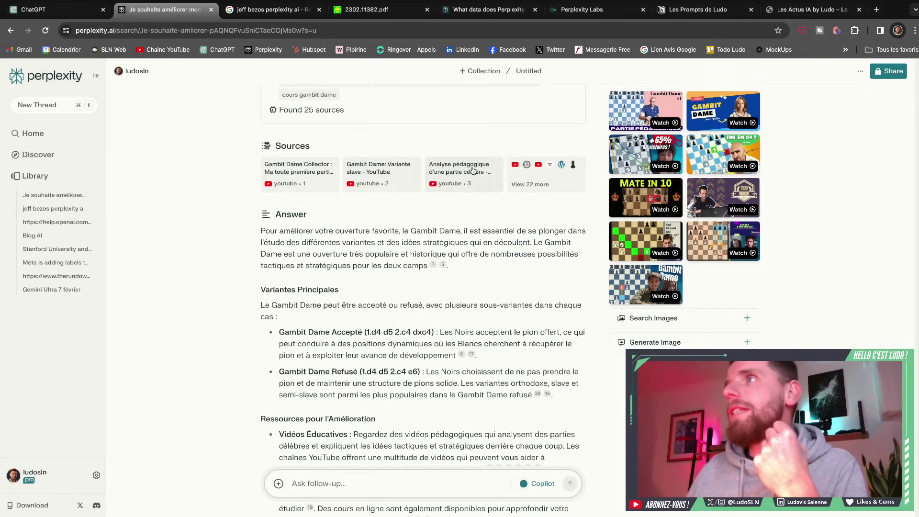
left_click(552, 185)
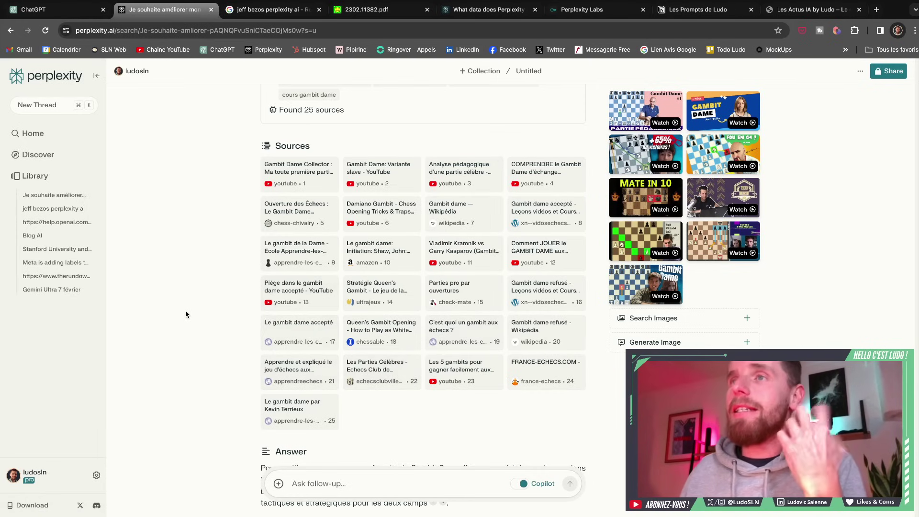
Read the Gambit Dame answer through to its related questions, highlighting the "Variantes Principales" section
scroll(194, 330, "down", 2)
scroll(194, 332, "down", 5)
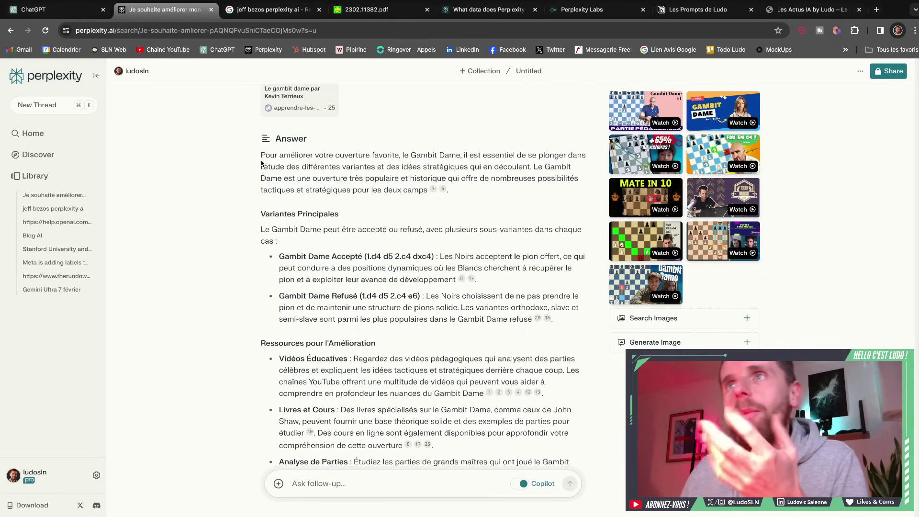
left_click_drag(258, 213, 383, 324)
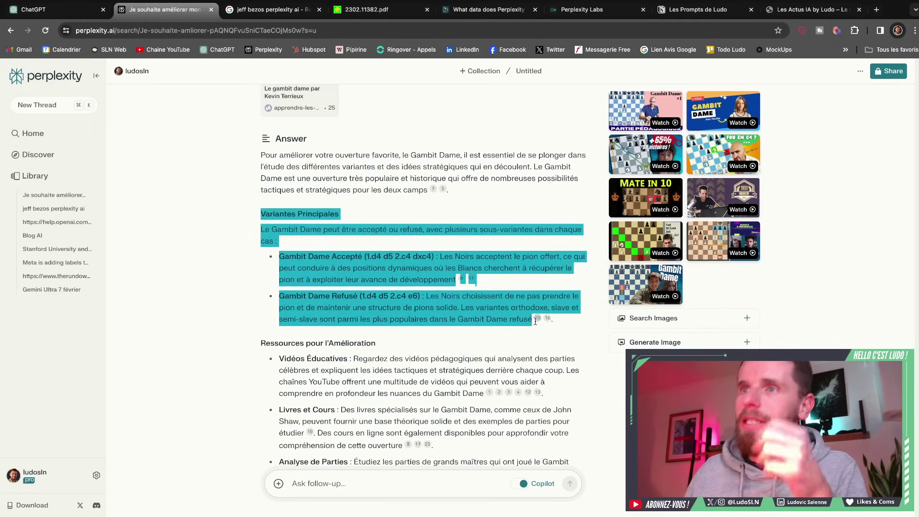
scroll(385, 312, "down", 1)
scroll(364, 310, "down", 5)
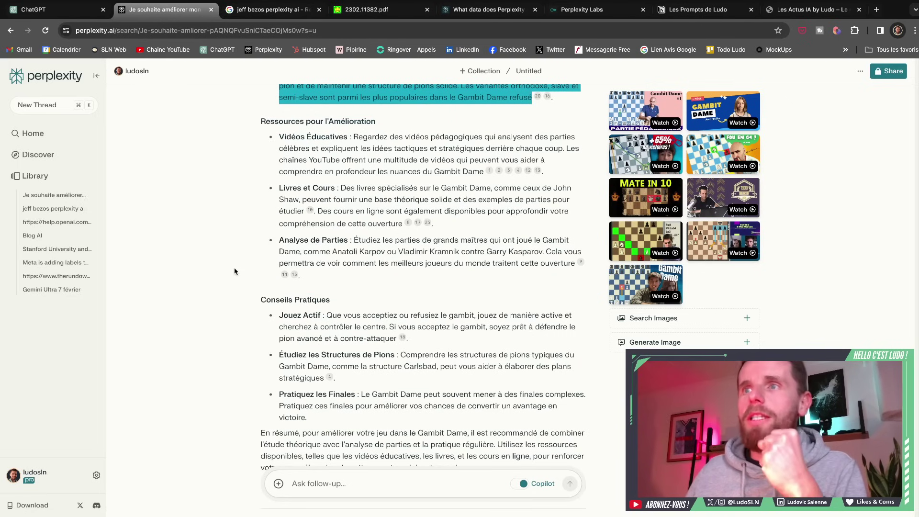
scroll(246, 264, "down", 1)
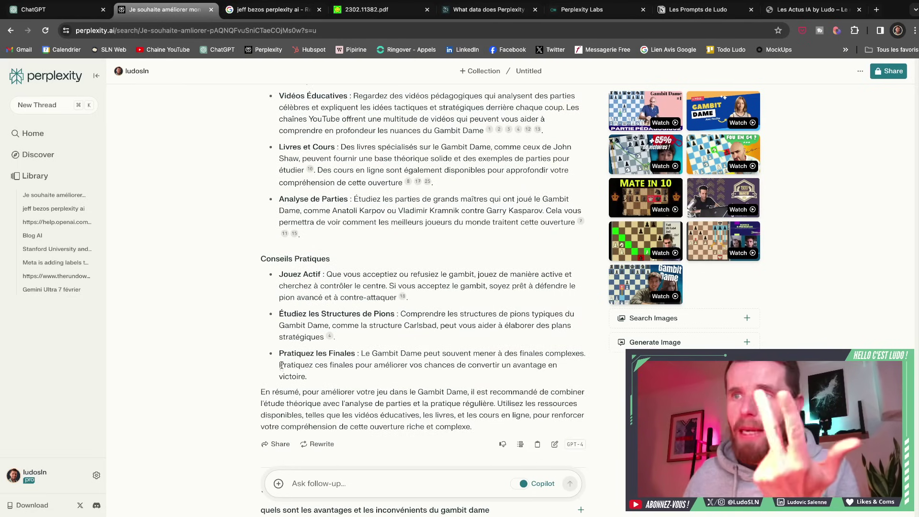
scroll(274, 369, "down", 2)
scroll(239, 316, "down", 2)
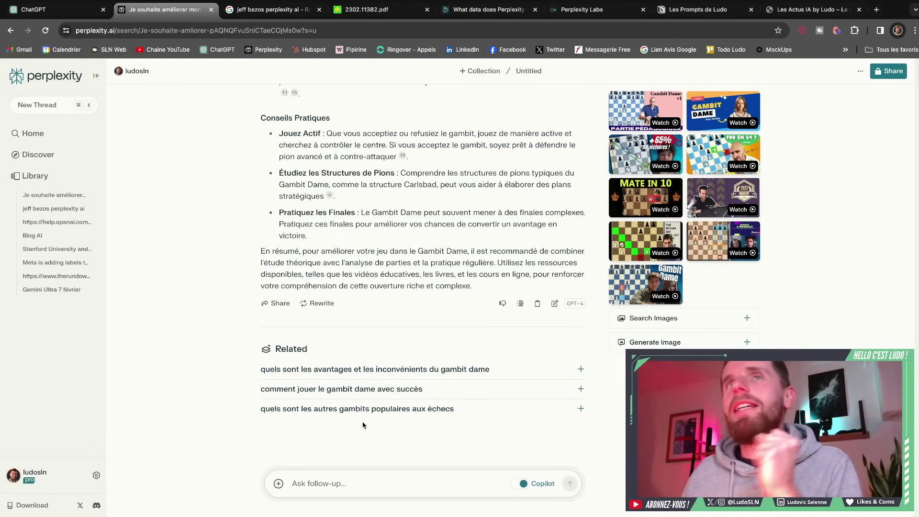
Return to the home page for a new search and set its source focus to YouTube
left_click(48, 76)
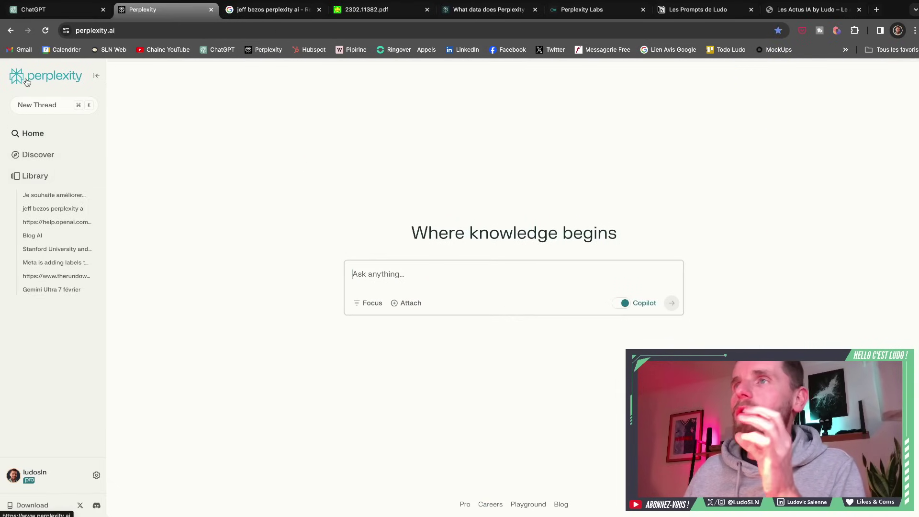
left_click(368, 308)
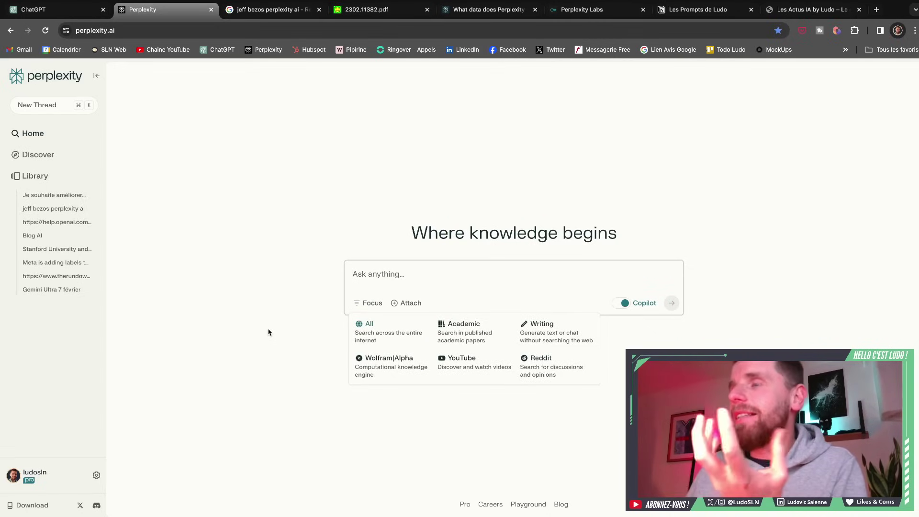
left_click(464, 373)
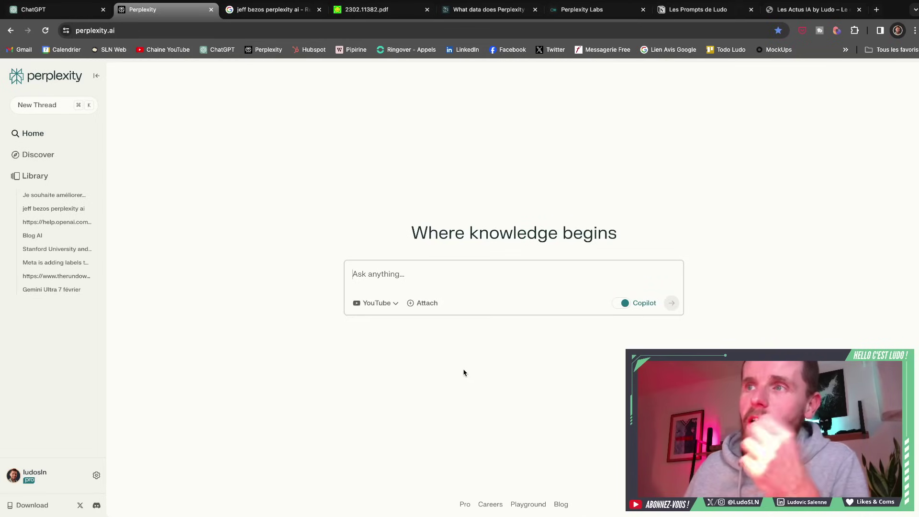
Try the Academic, Reddit and Writing source focuses in turn, and switch the focus back to YouTube
left_click(396, 304)
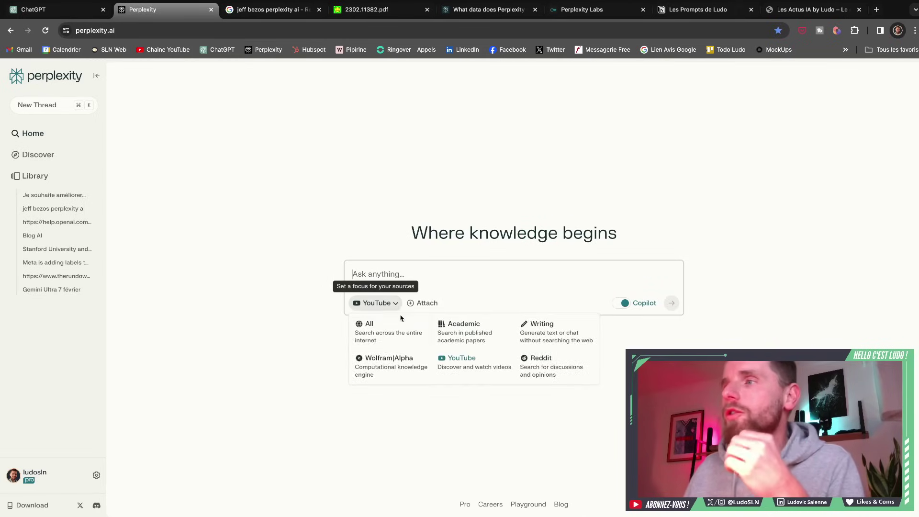
left_click(471, 340)
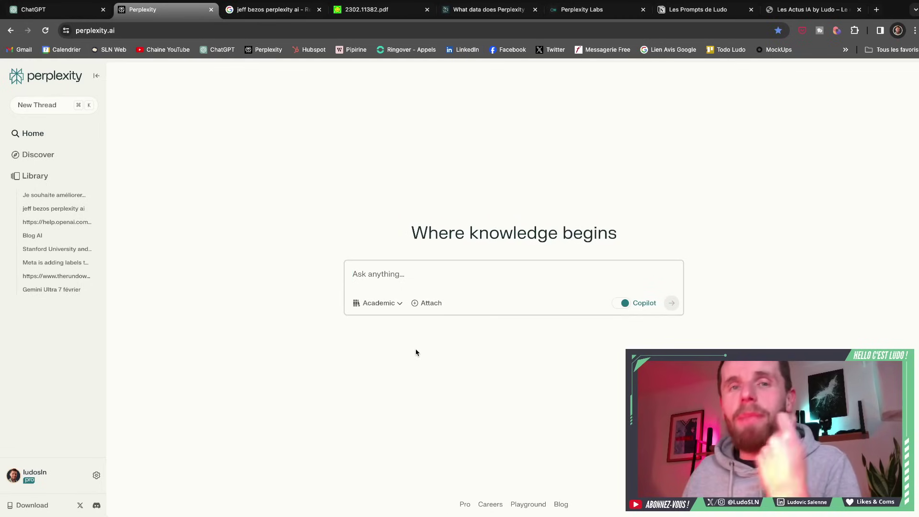
left_click(383, 303)
left_click(558, 365)
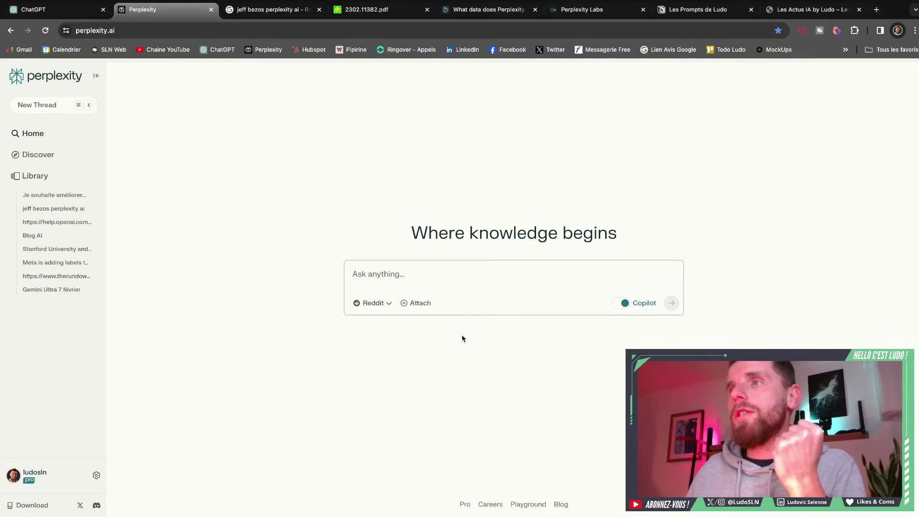
left_click(366, 304)
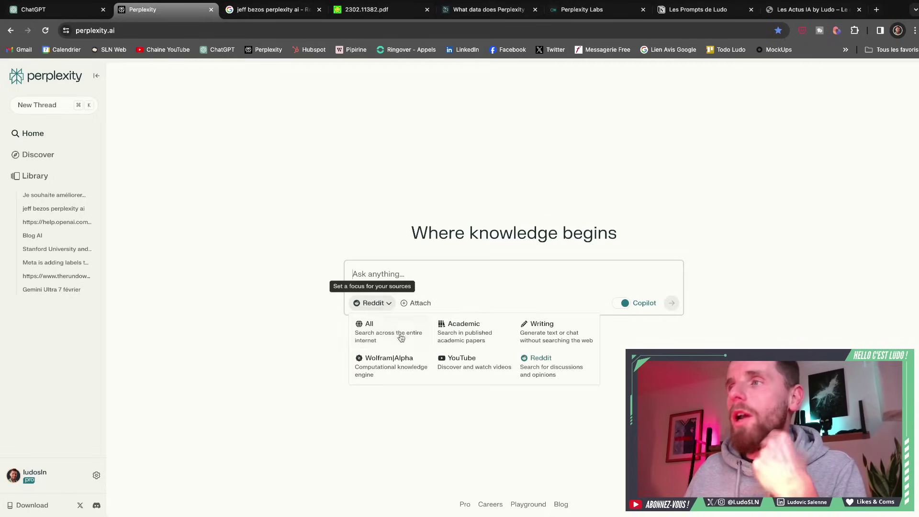
left_click(537, 339)
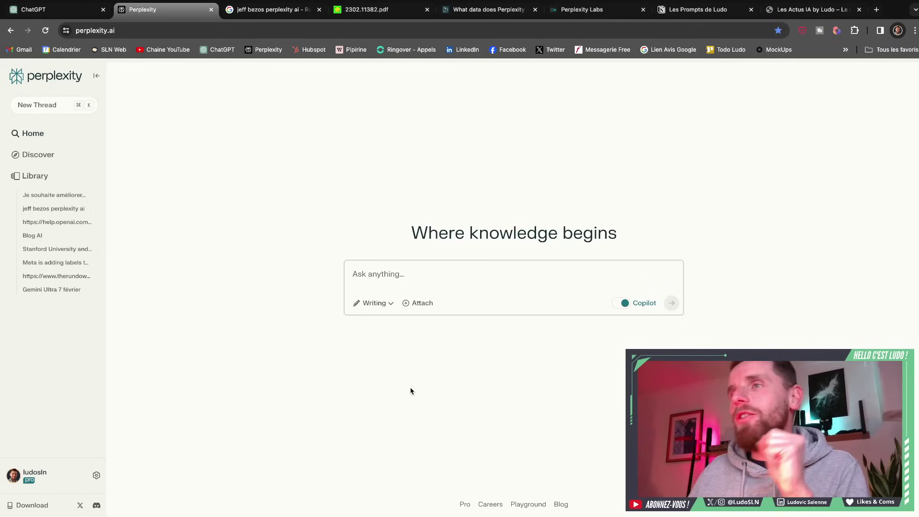
left_click(390, 304)
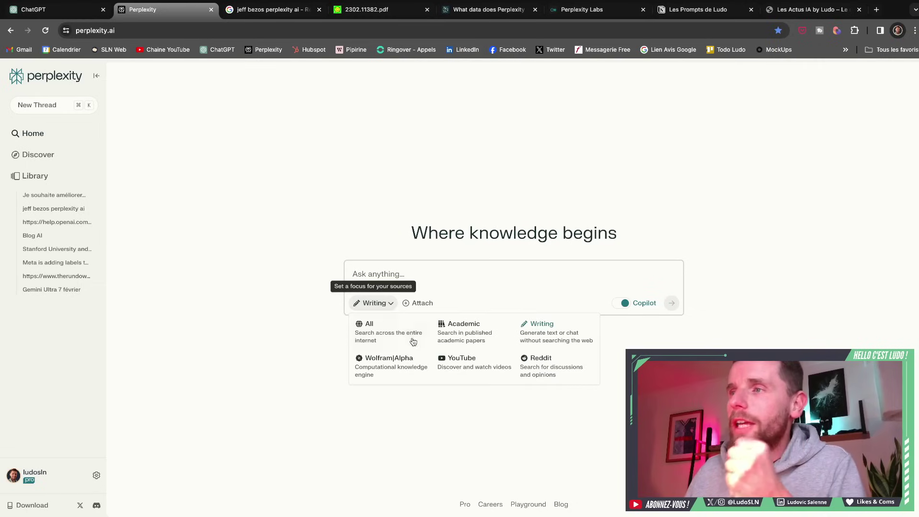
left_click(455, 374)
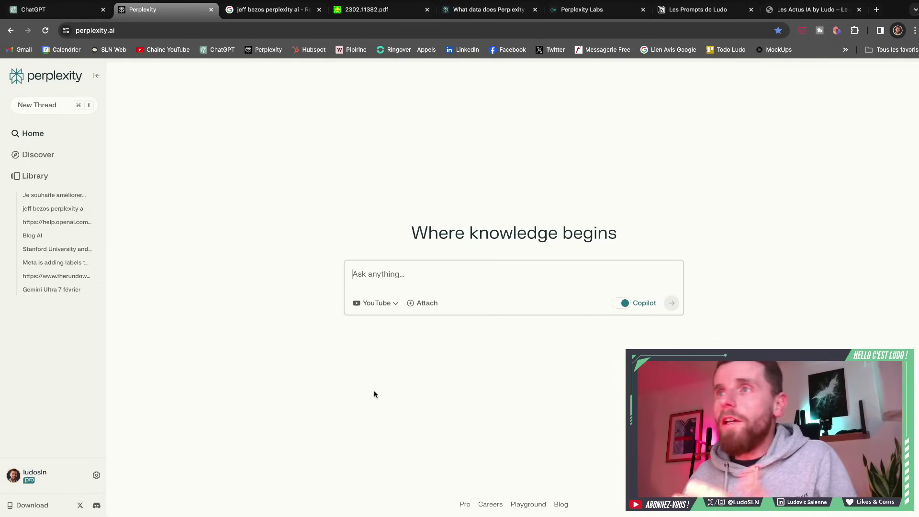
Ask "Je souhaite me former au marketing digital" with Copilot, answering its questions with Débutant and Stratégie de contenu
type("Je souhaite me former au marketing digital")
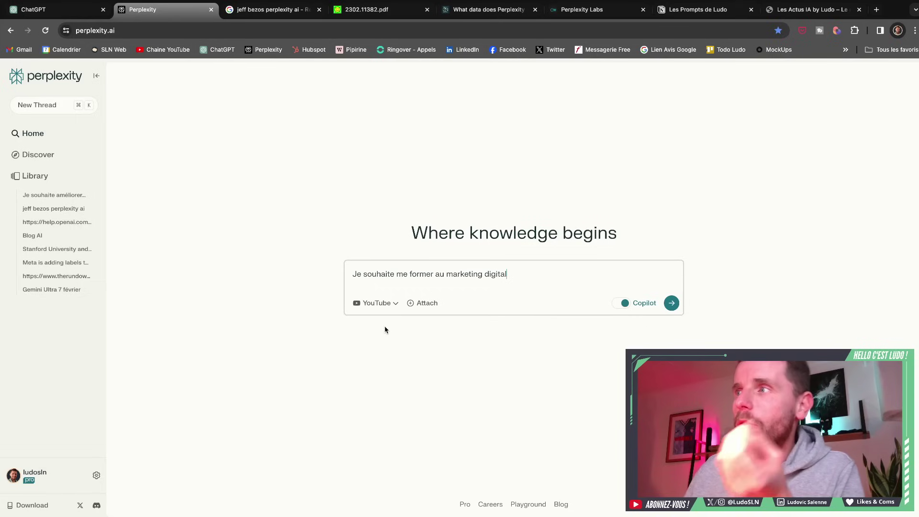
left_click(672, 304)
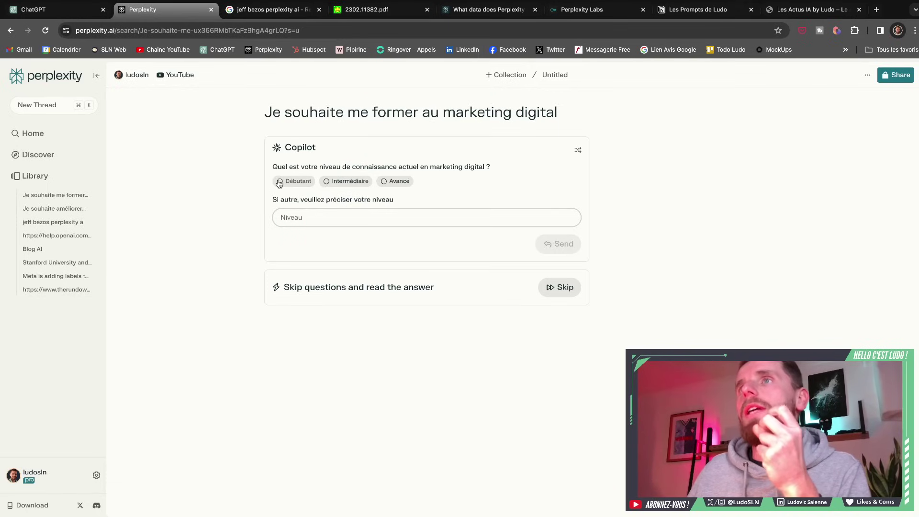
left_click(279, 183)
left_click(566, 247)
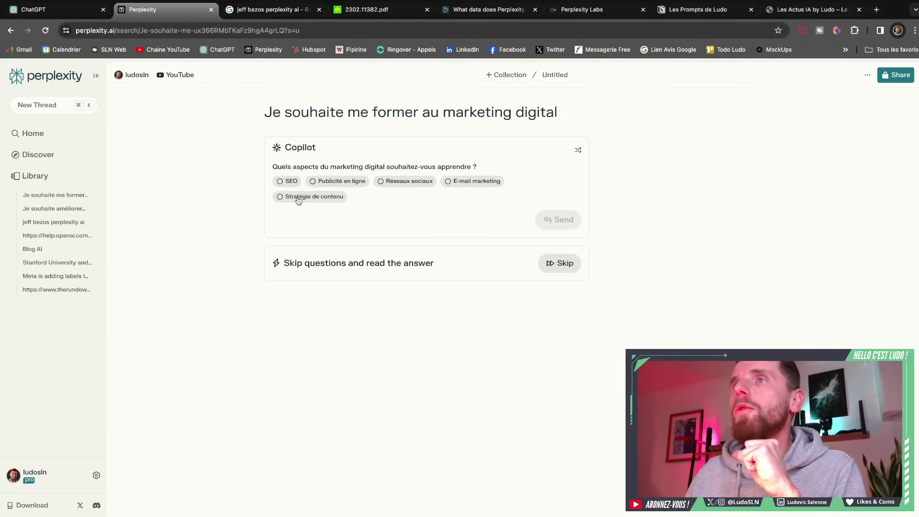
left_click(276, 197)
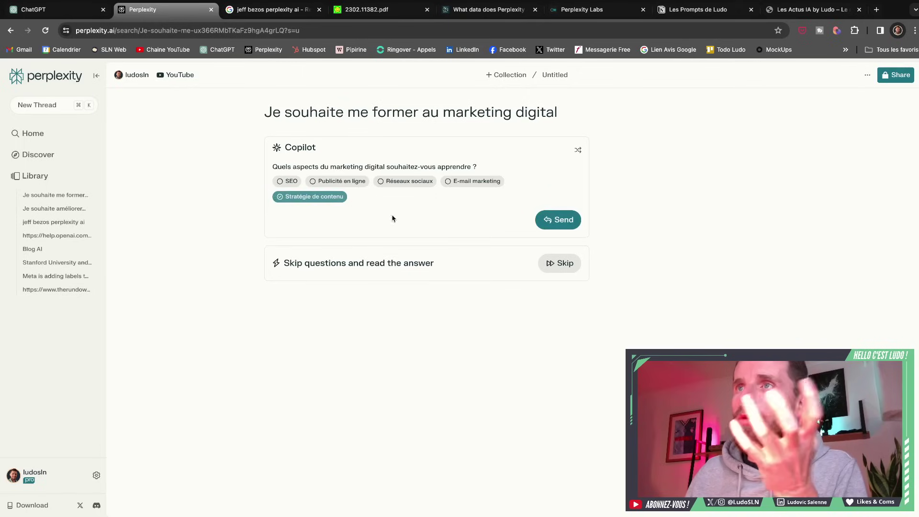
left_click(545, 220)
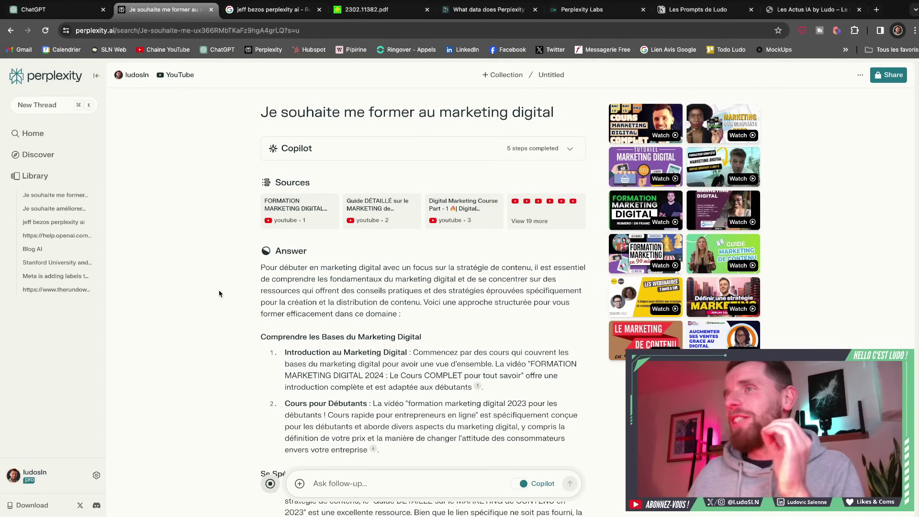
Highlight the "Introduction au Marketing Digital" recommendation, open its cited YouTube video, pause it, and return to the Perplexity answer
scroll(221, 302, "down", 1)
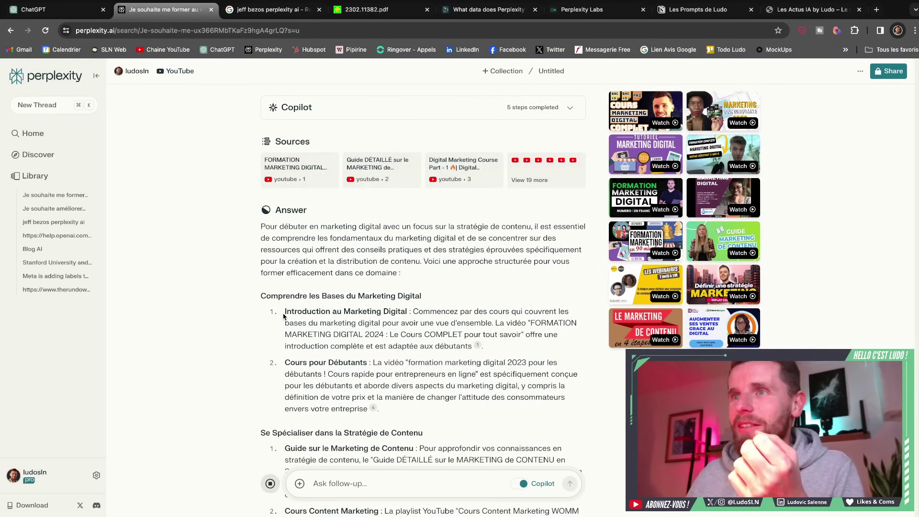
left_click_drag(286, 311, 400, 342)
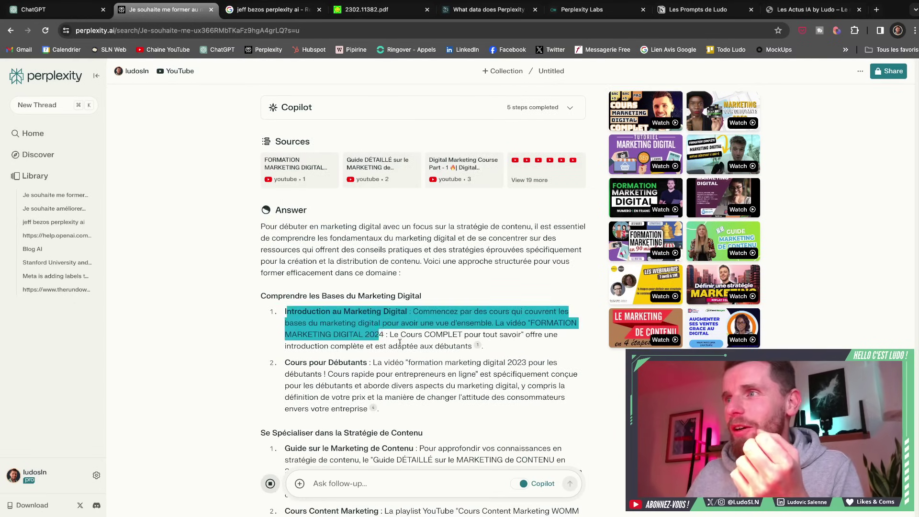
left_click(478, 346)
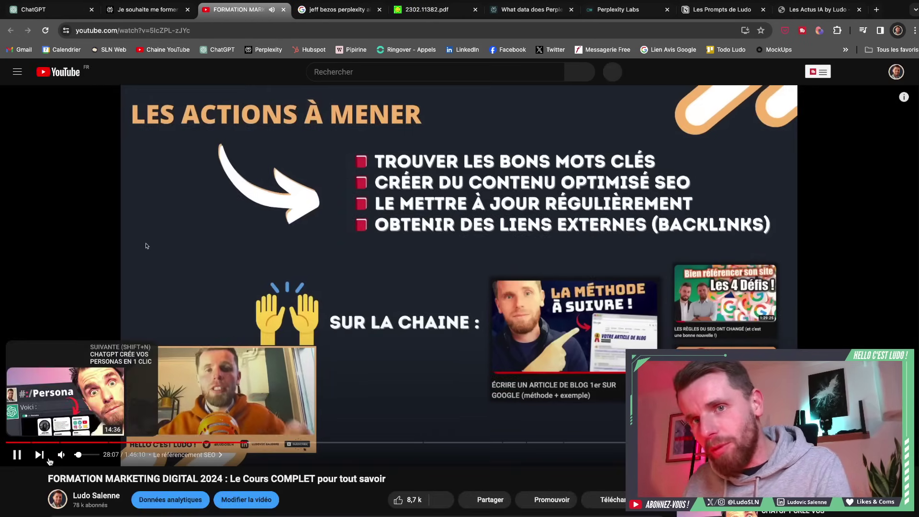
left_click(28, 457)
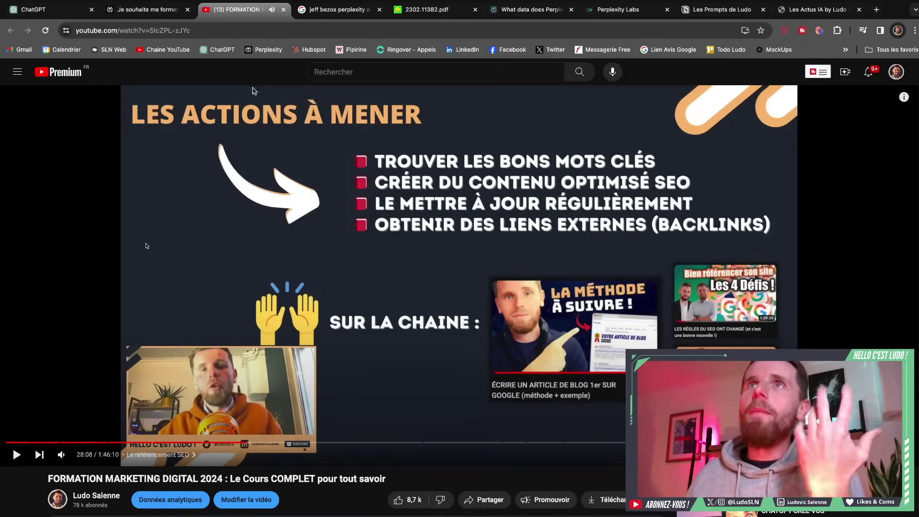
left_click(146, 17)
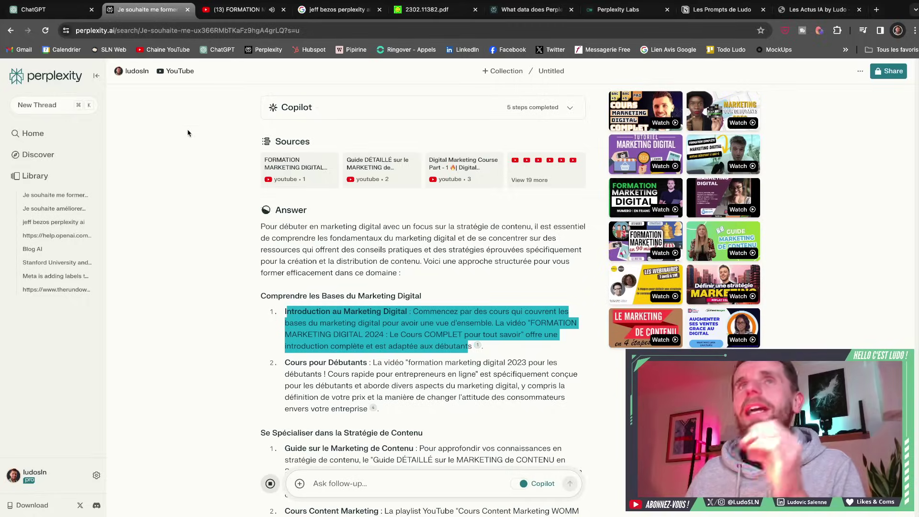
Open the profile settings from the home page and review the self-introduction, location, preferred language and "Questions for you" sections
left_click(45, 76)
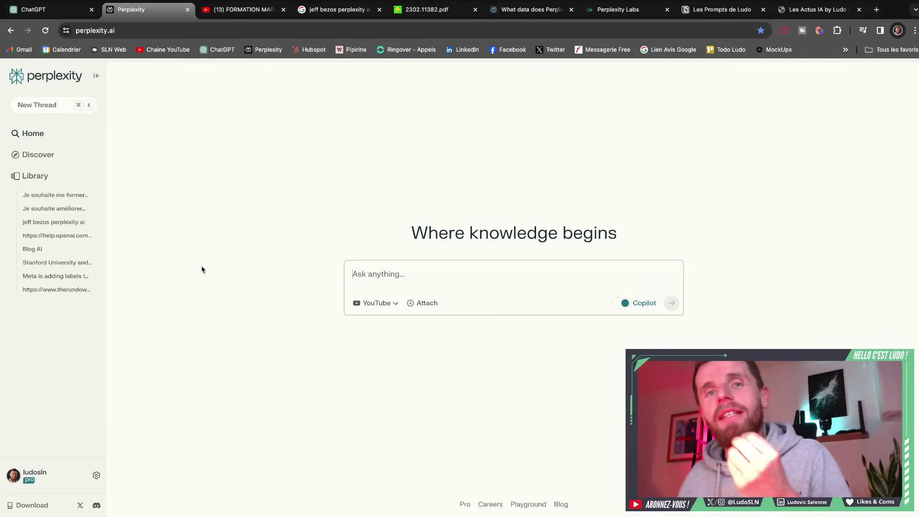
left_click(44, 480)
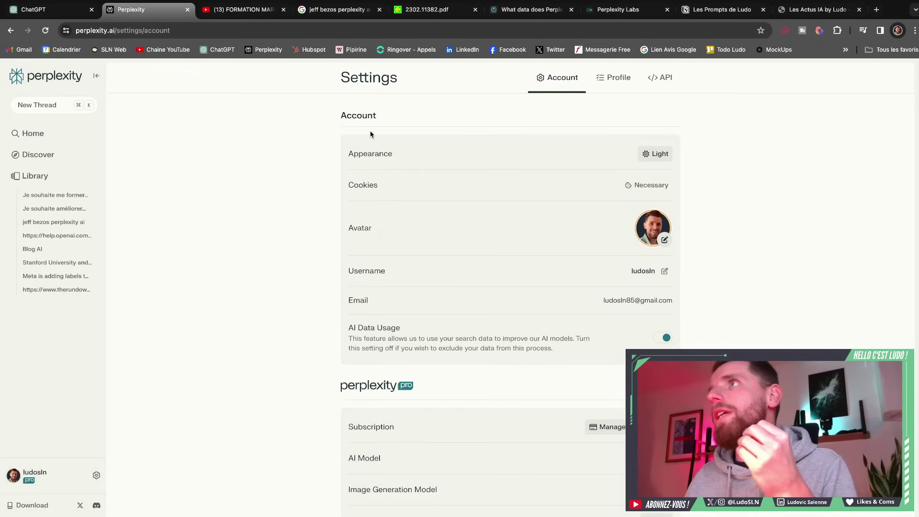
left_click(608, 79)
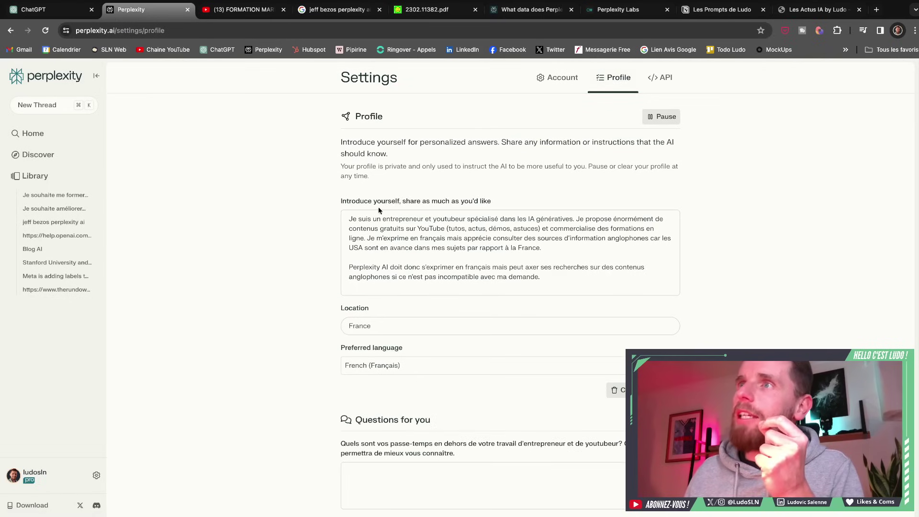
left_click_drag(353, 219, 565, 278)
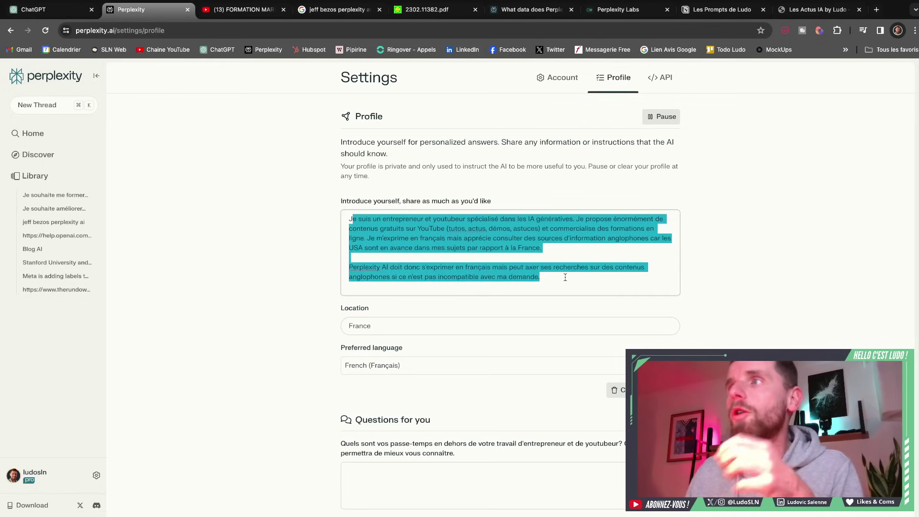
left_click(303, 244)
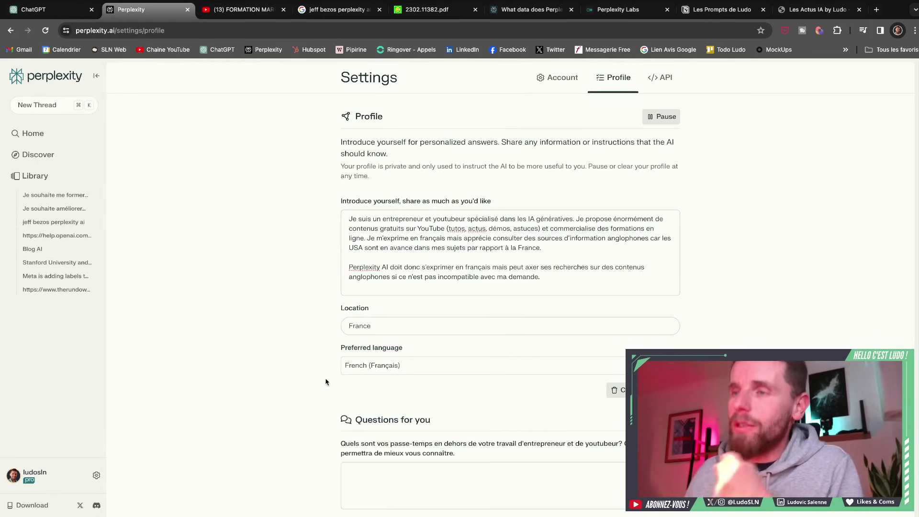
scroll(291, 377, "down", 4)
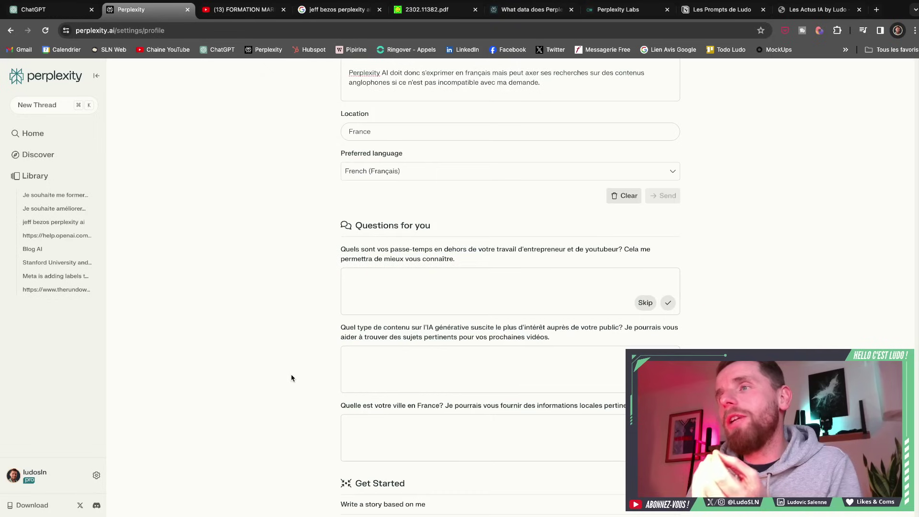
scroll(291, 377, "down", 1)
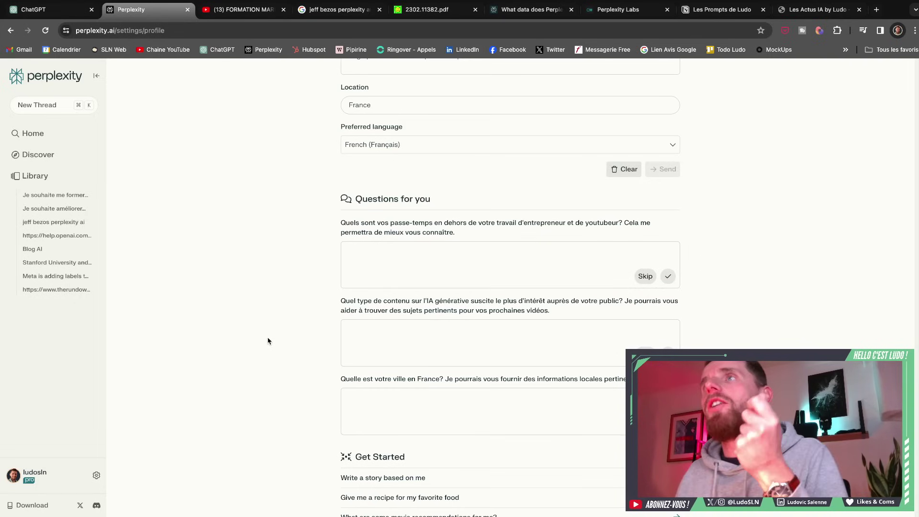
scroll(268, 340, "up", 5)
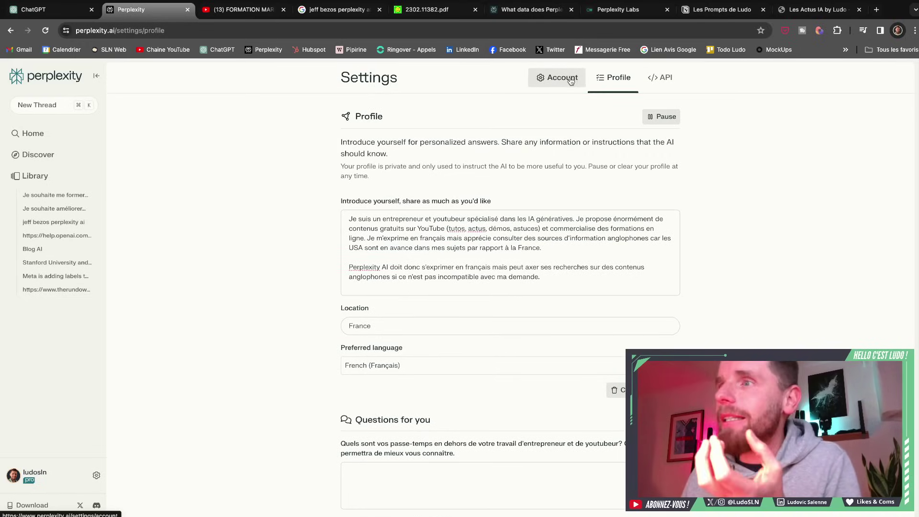
Review the Perplexity Pro options in the account settings, highlighting the entries and examining the available image generation models
left_click(571, 80)
scroll(433, 260, "down", 3)
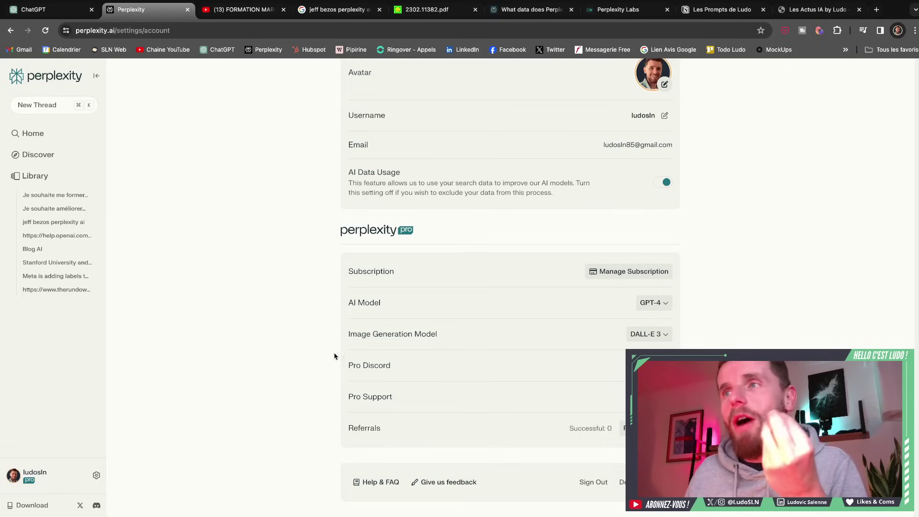
left_click_drag(338, 299, 397, 399)
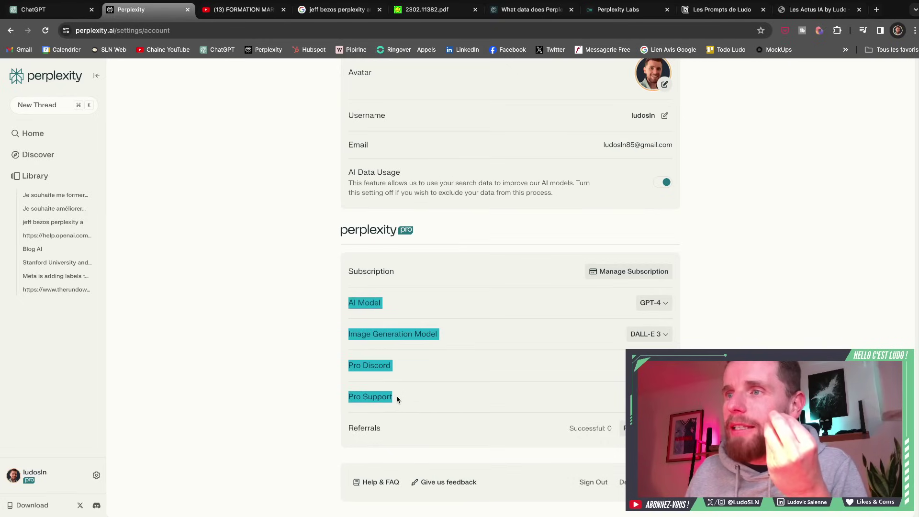
left_click(278, 378)
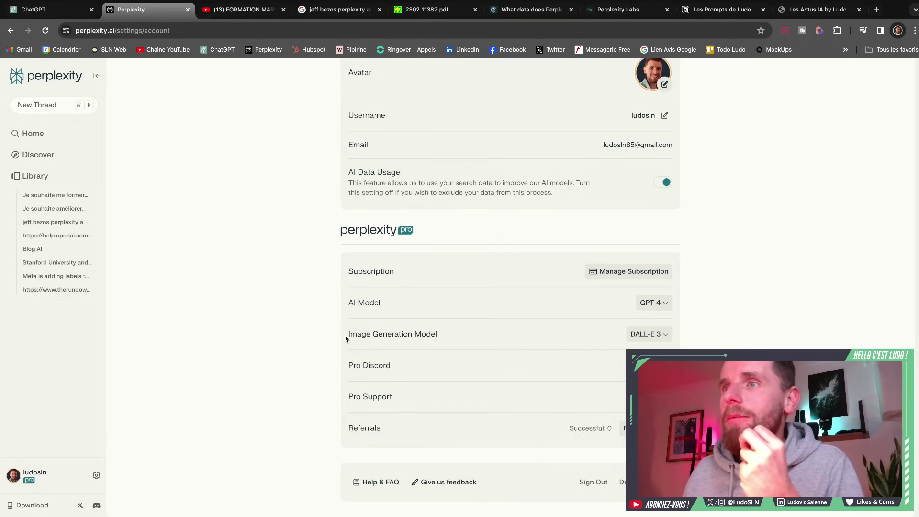
left_click_drag(347, 338, 462, 345)
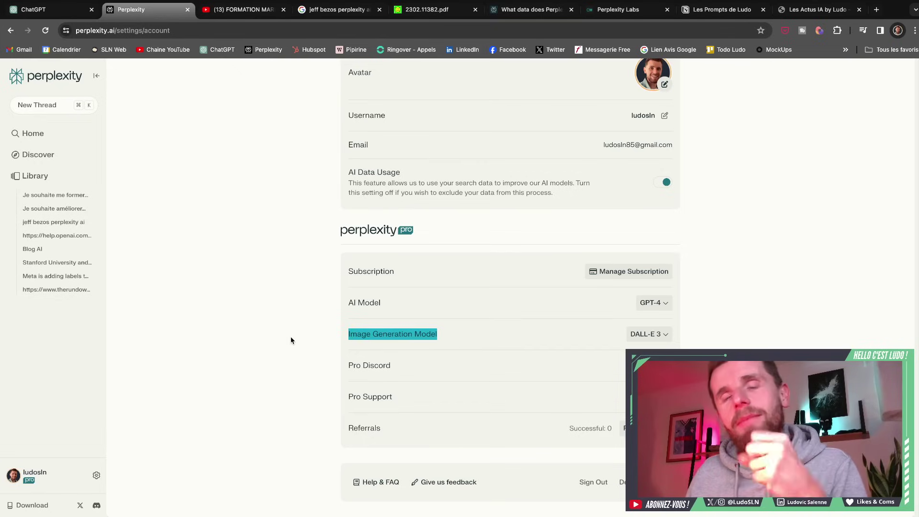
left_click(650, 336)
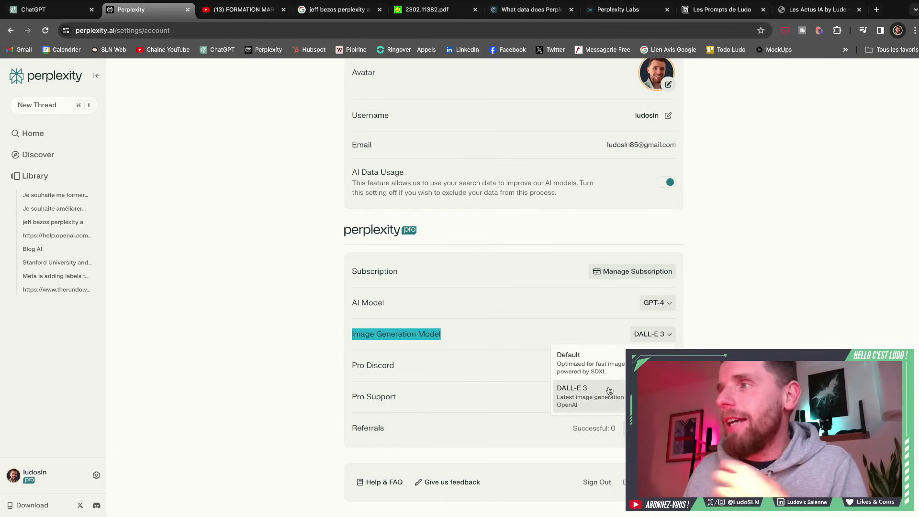
left_click(750, 344)
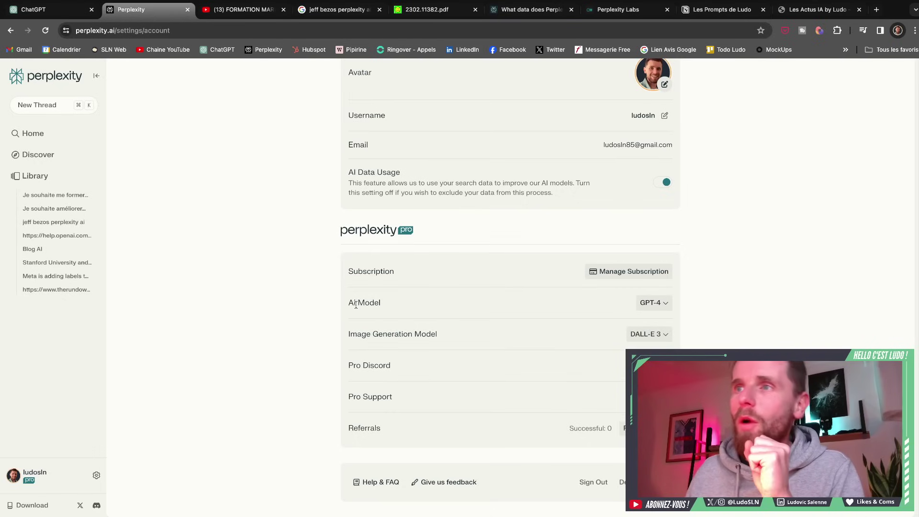
Try Claude-2.1 and Gemini Pro as the AI model in turn, and switch the AI model back to GPT-4
left_click_drag(348, 302, 400, 307)
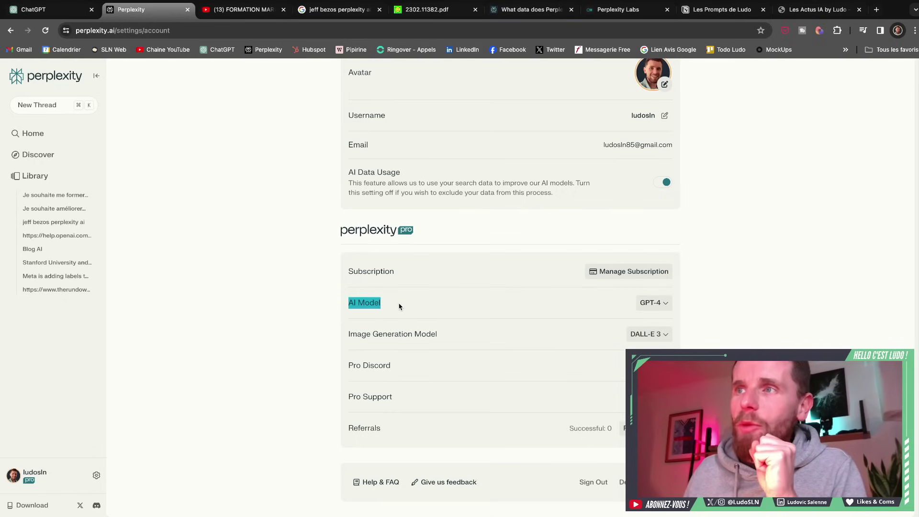
left_click(646, 307)
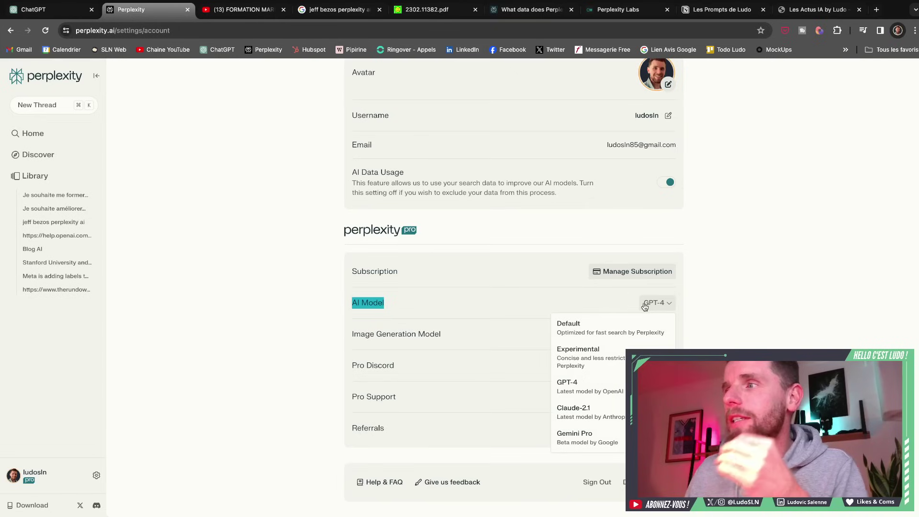
left_click(575, 420)
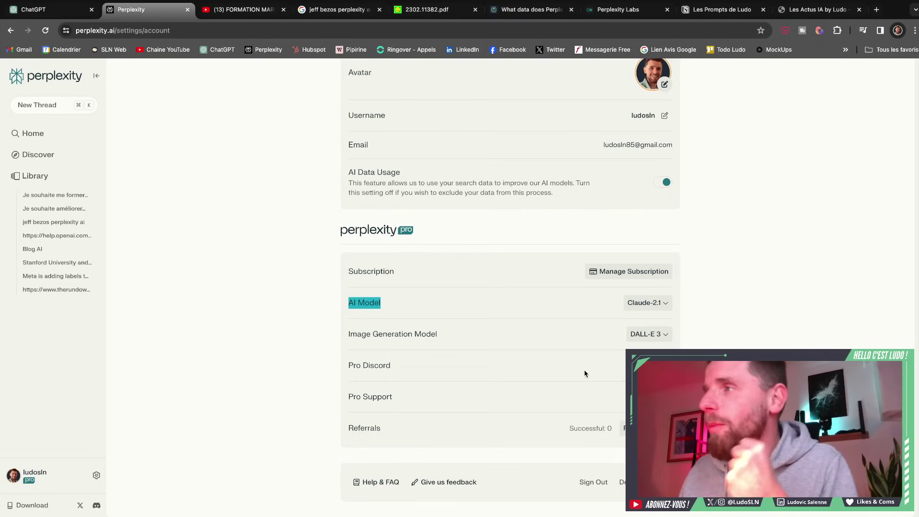
left_click(662, 309)
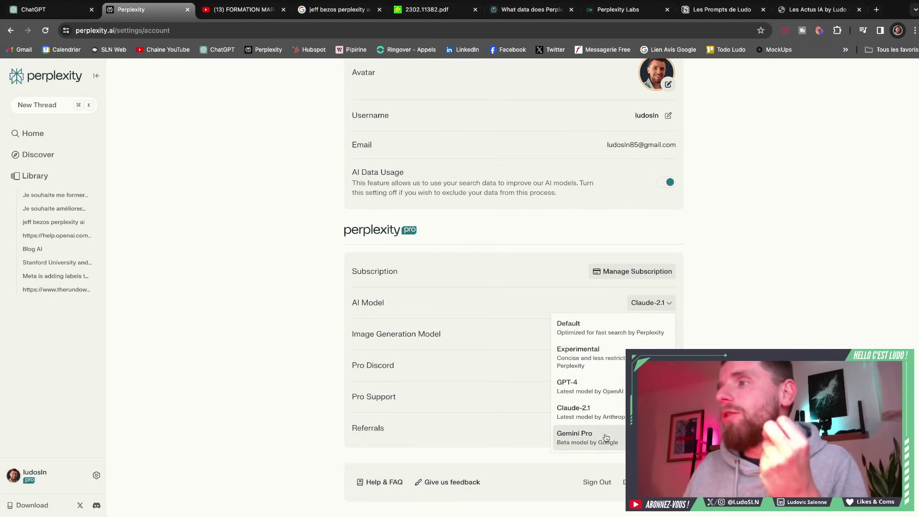
left_click(602, 440)
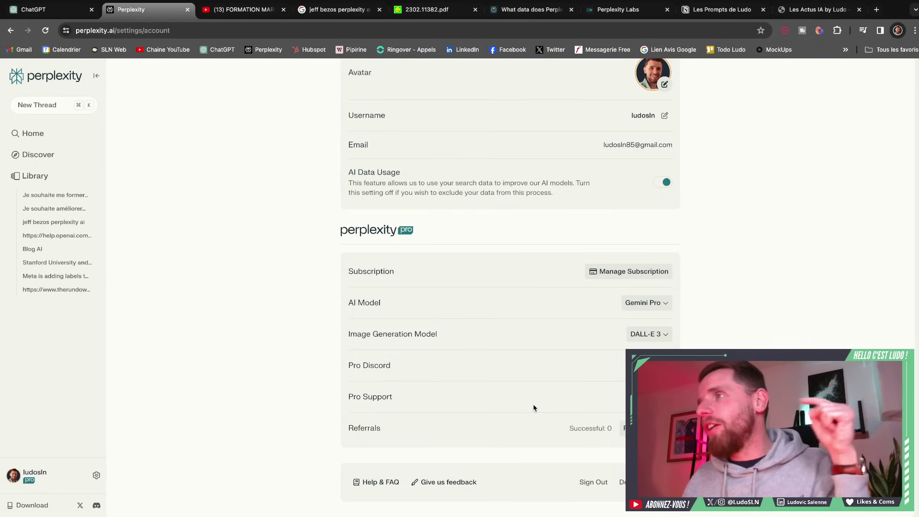
left_click(643, 302)
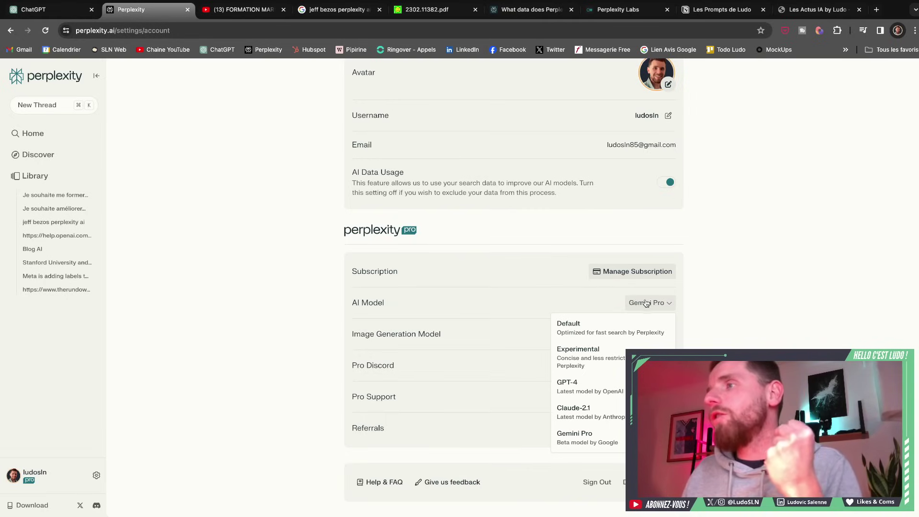
left_click(618, 389)
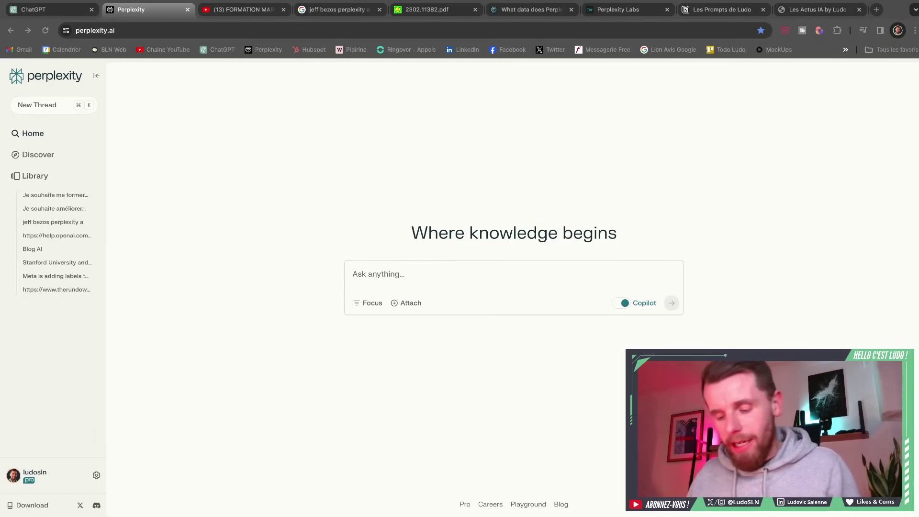
Ask "Peux-tu me générer une image d'un chien Carlin en train de jouer au foot ?" in a new search with Copilot on
left_click(384, 283)
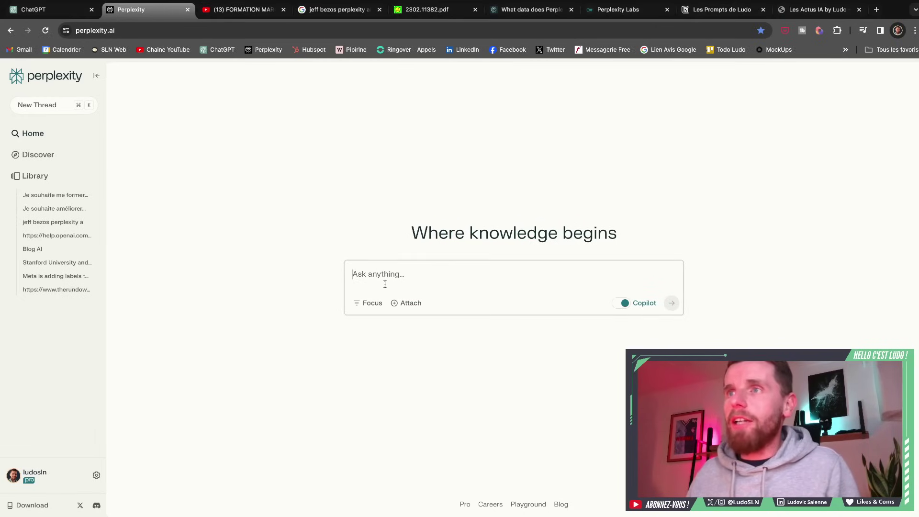
type("Peux-tu me générer une image d’un chien Carlin en train de jouer au foot ?")
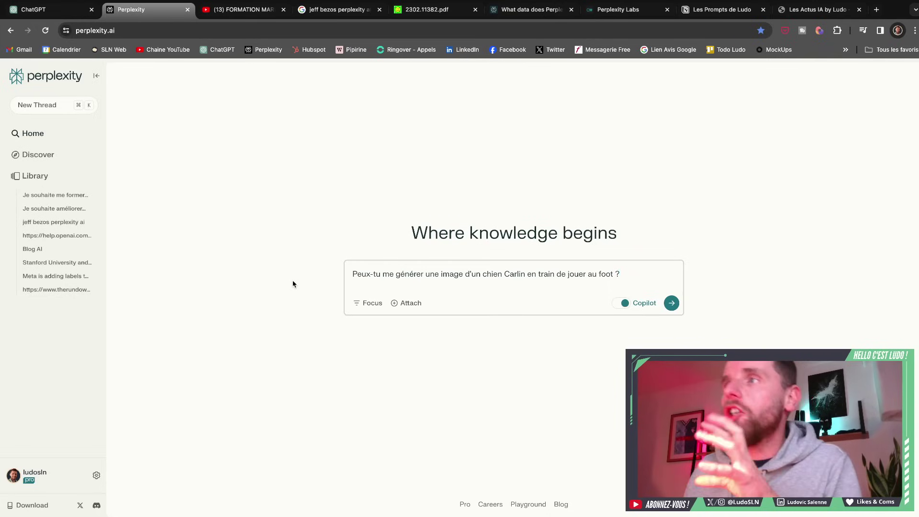
left_click(670, 304)
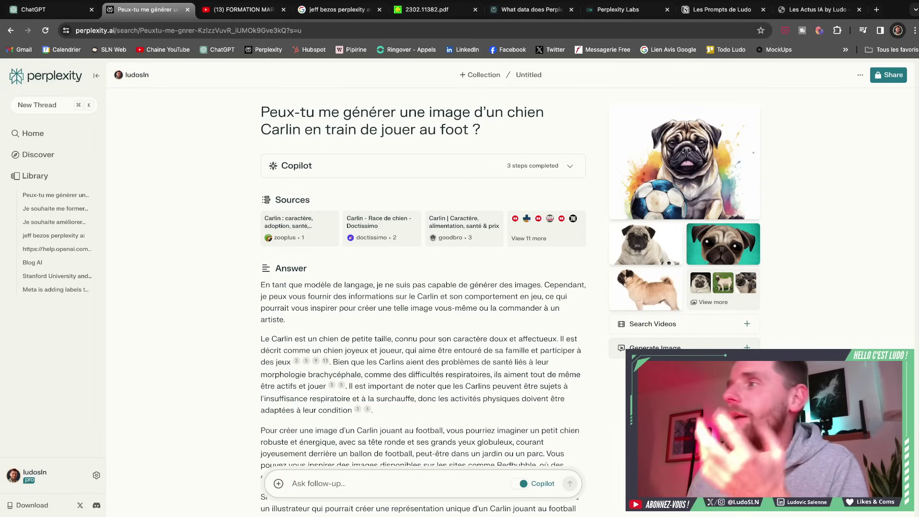
Generate an image for the pug answer in the Photograph style
left_click(685, 350)
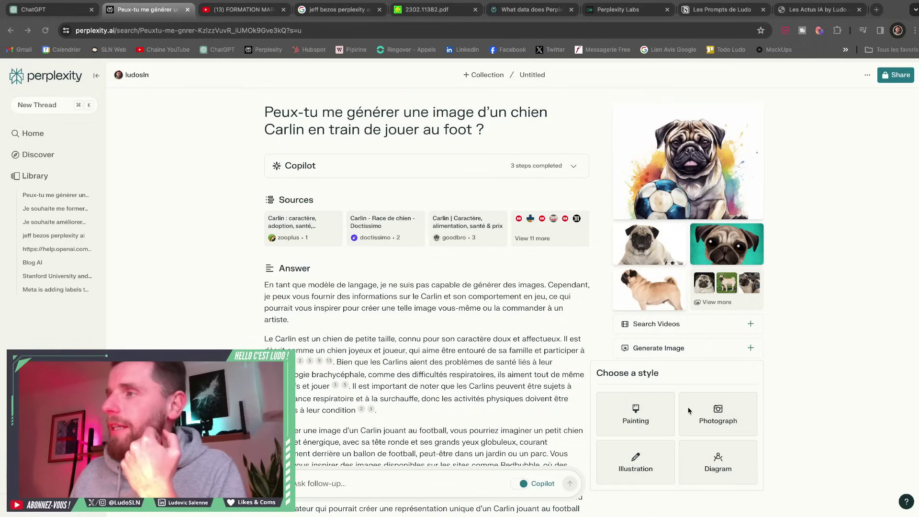
left_click(658, 350)
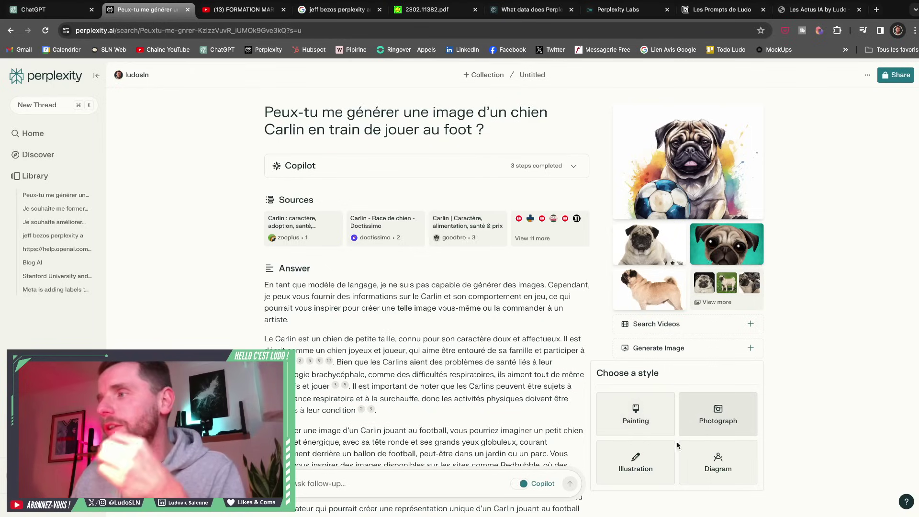
left_click(705, 424)
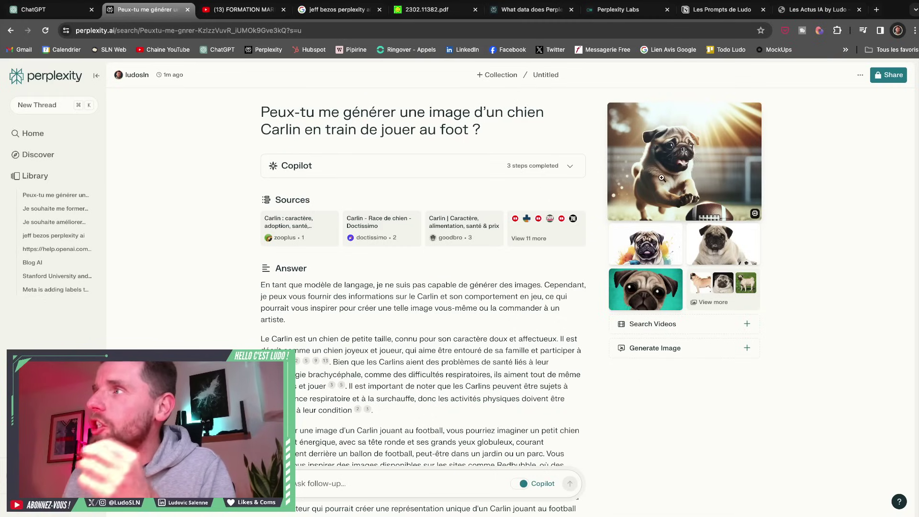
View the generated pug image enlarged, close it, and return to the home page for a new search
left_click(699, 203)
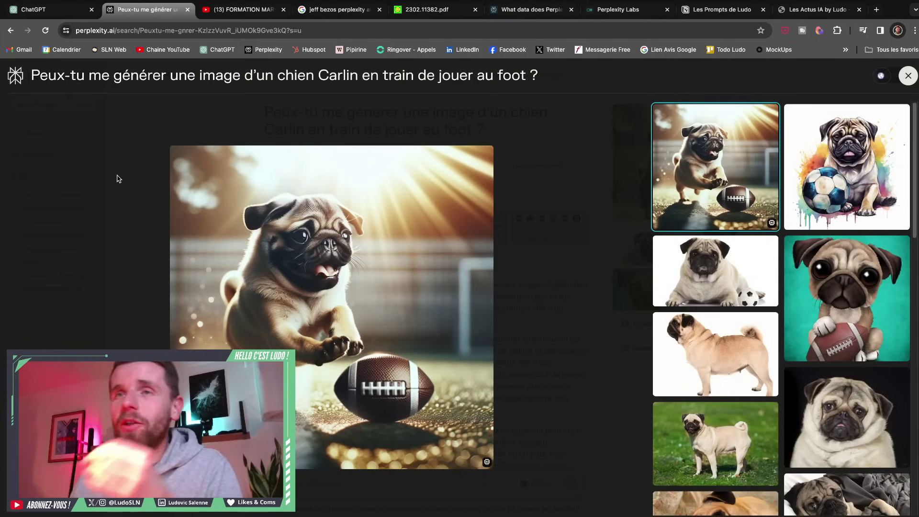
left_click(908, 76)
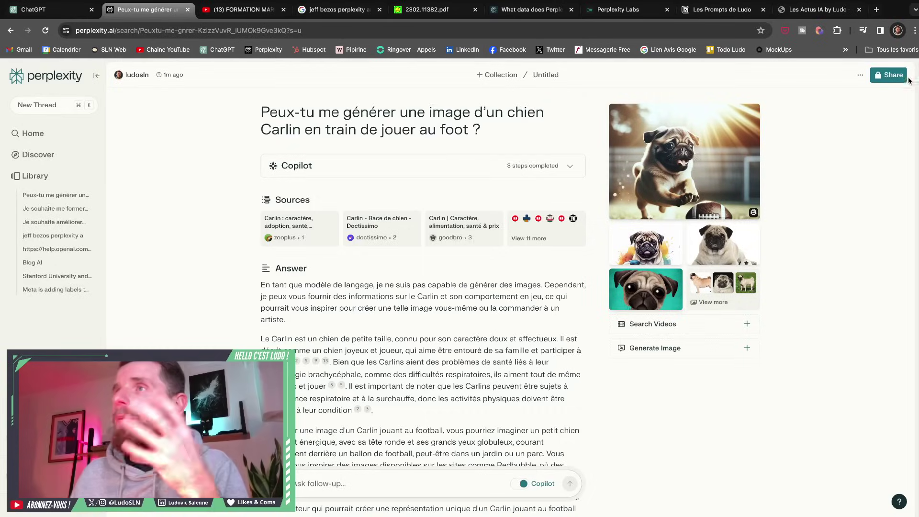
left_click(47, 81)
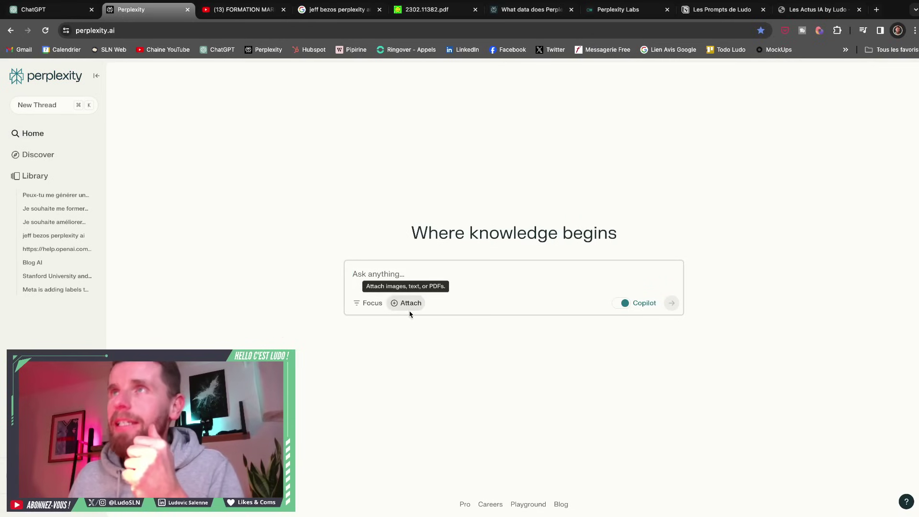
Look through the first pages of the arXiv paper 2302.11382.pdf on prompt patterns and return to its first page
left_click(423, 15)
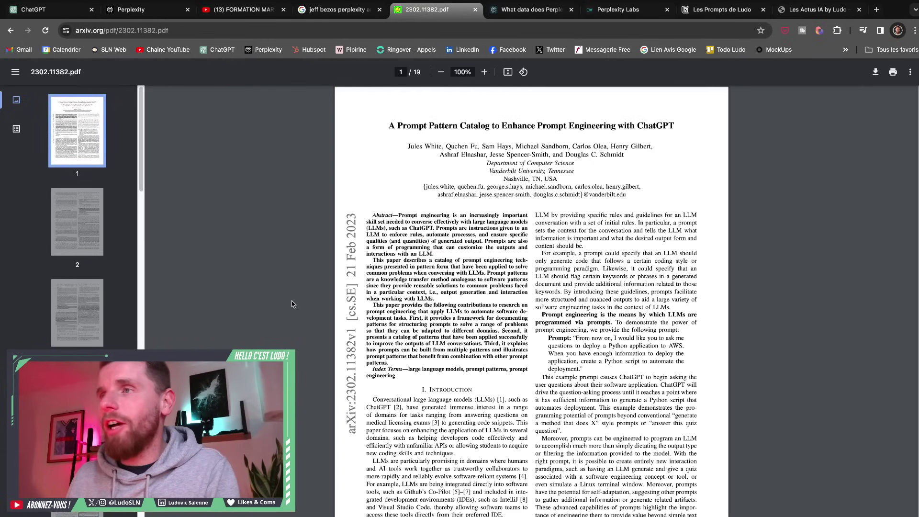
scroll(295, 303, "down", 15)
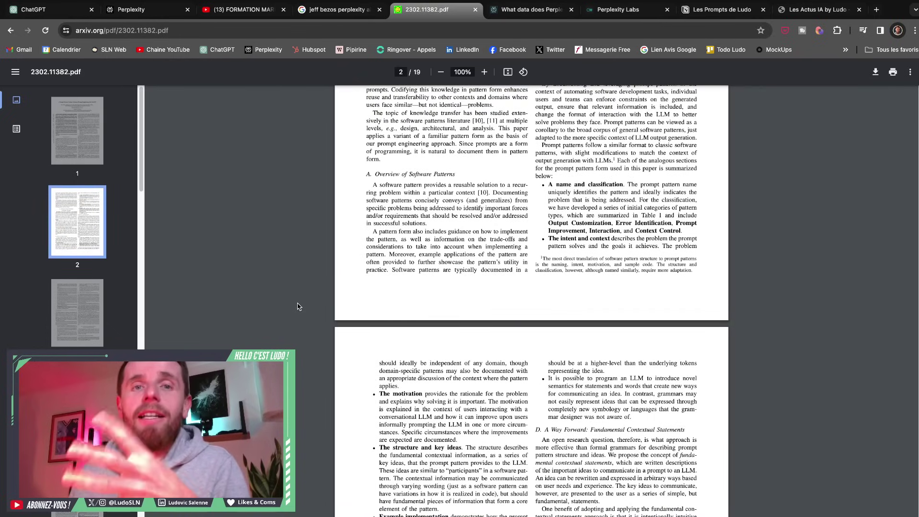
scroll(299, 308, "down", 20)
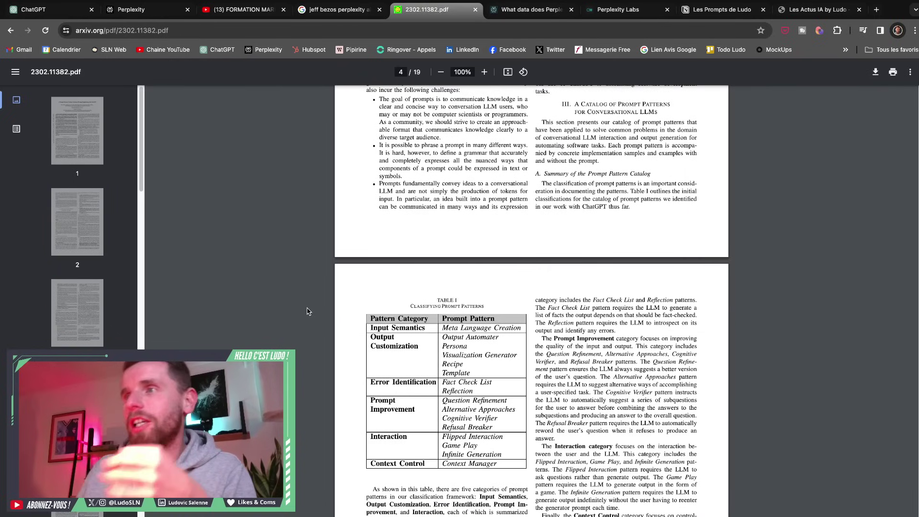
scroll(308, 311, "up", 20)
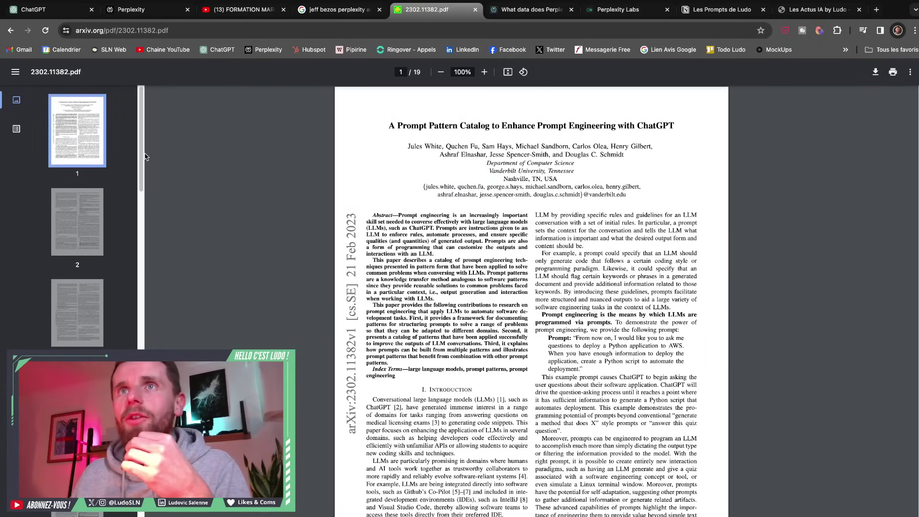
left_click_drag(142, 156, 163, 110)
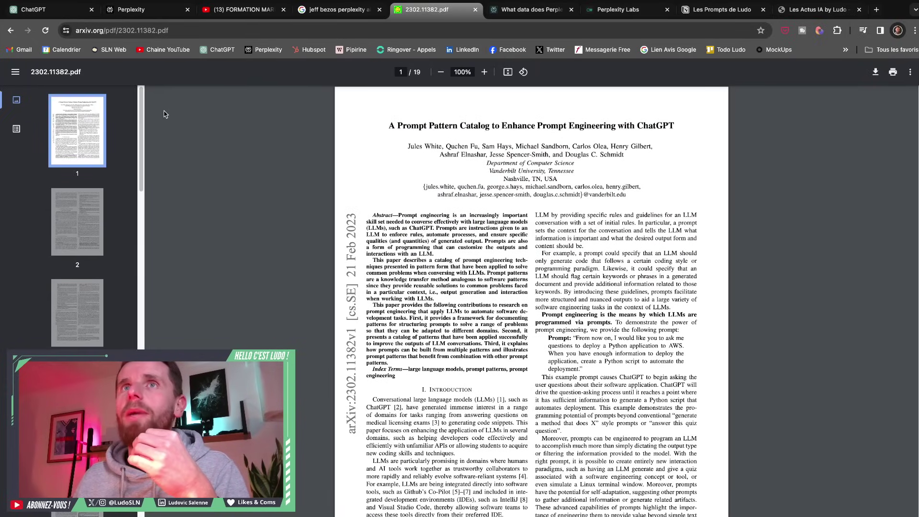
Switch back to Perplexity and set the AI model to Claude-2.1 in the account settings
left_click(137, 17)
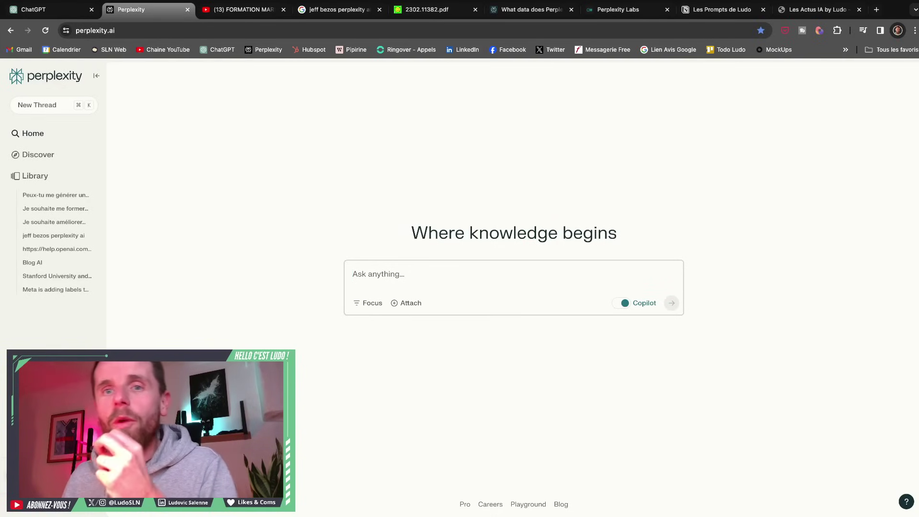
left_click(53, 475)
scroll(314, 380, "down", 3)
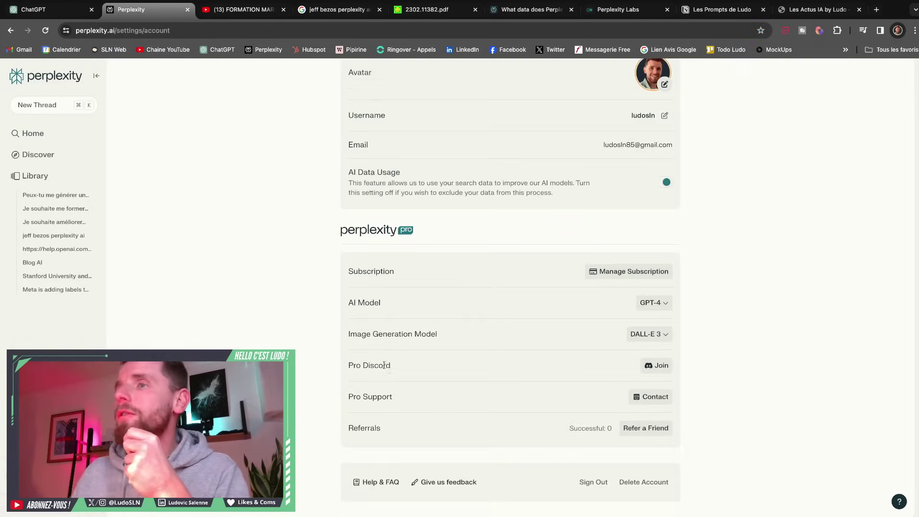
left_click(650, 302)
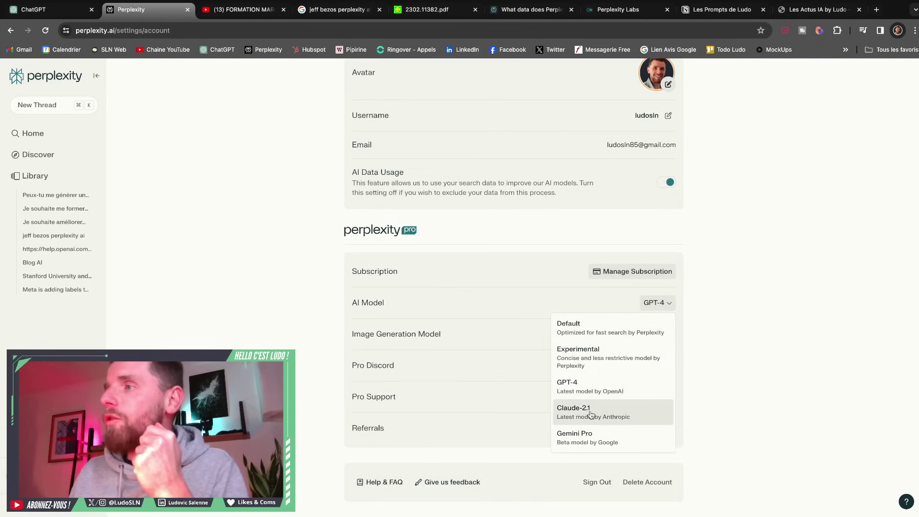
left_click(589, 411)
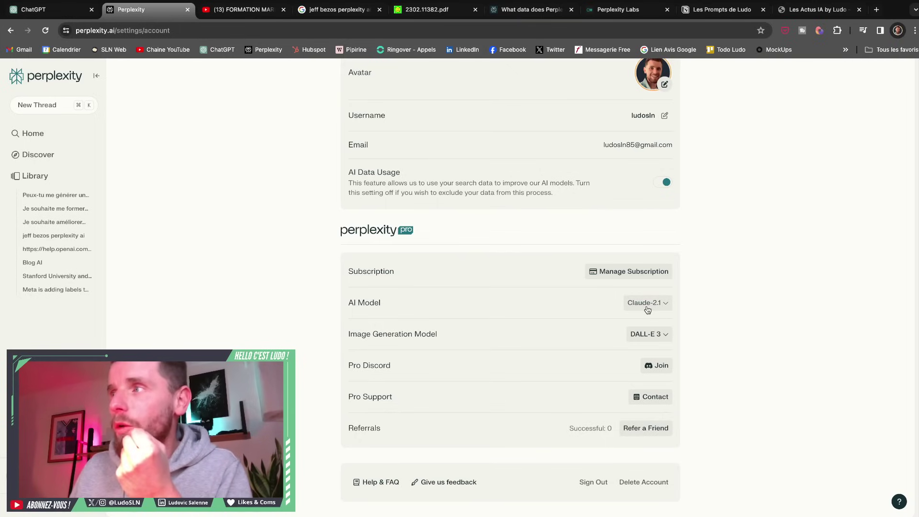
Attach Prompt Patterns.pdf to a new search and ask "Peux-tu me faire la liste des patterns qui sont présentés dans ce document et me les expliquer en français ?"
left_click(48, 78)
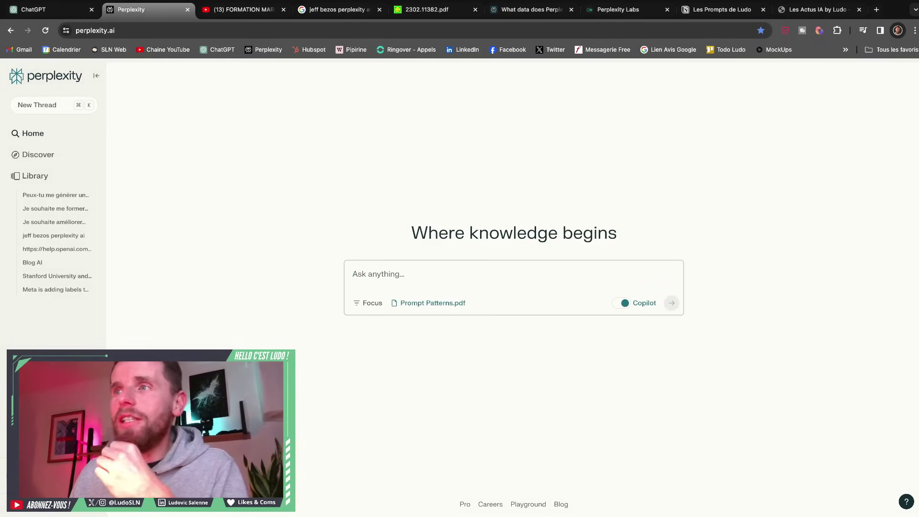
key("super+Tab")
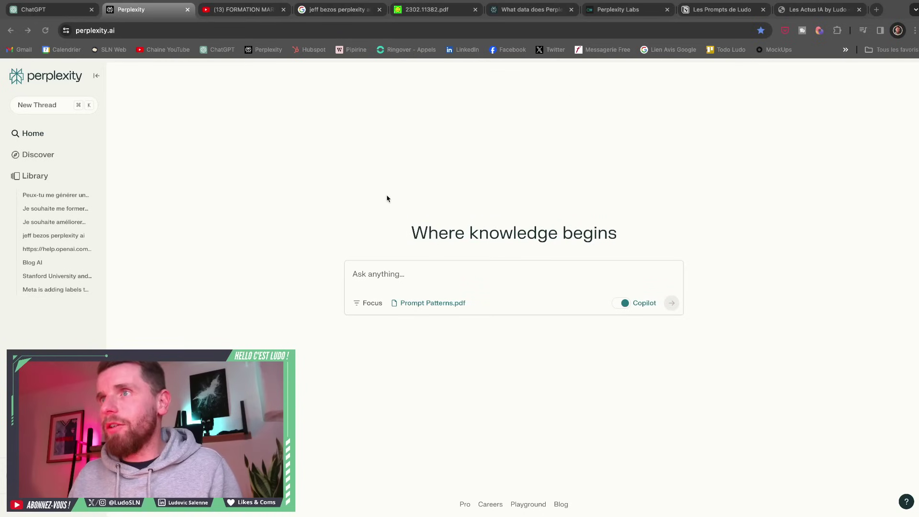
left_click(404, 274)
type("Peux-tu me faire la liste des patterns qui sont présentés dans ce document et me les expliquer en français ?")
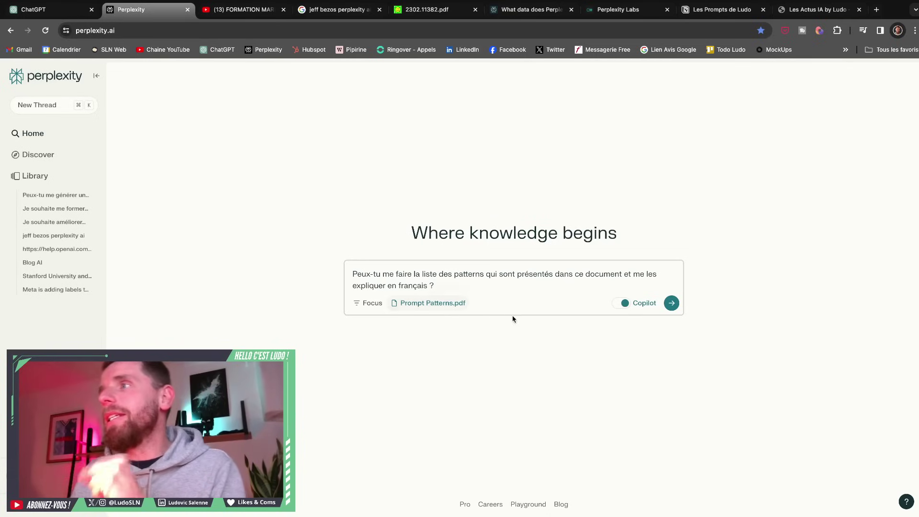
left_click(672, 303)
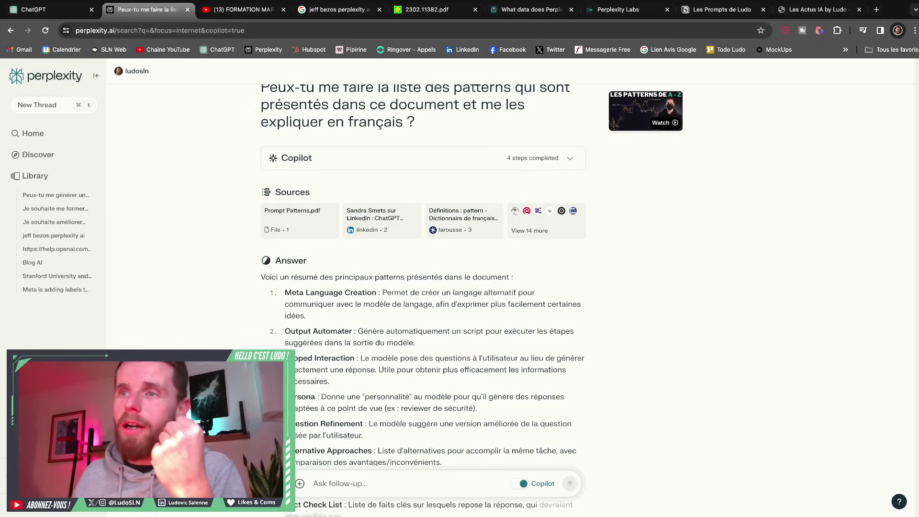
Read through the listed prompt patterns in the answer, highlighting the Persona entry and its explanation
double_click(311, 397)
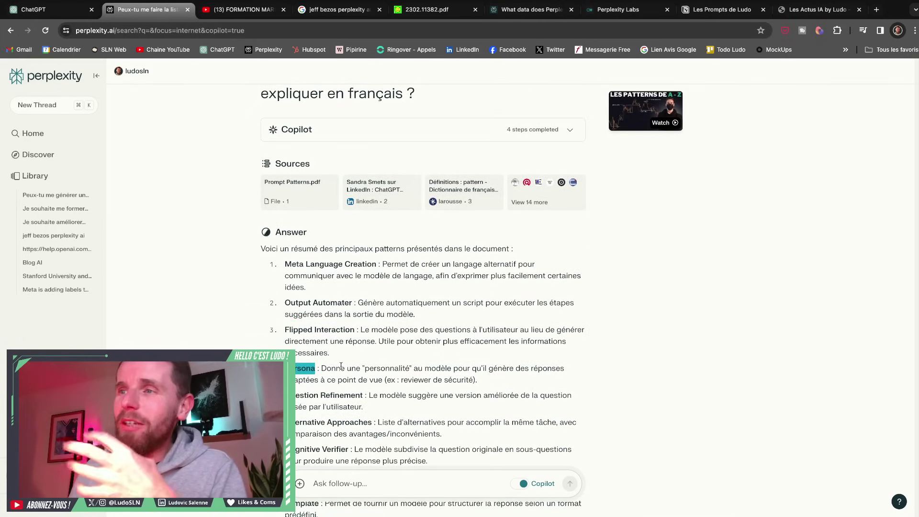
left_click_drag(338, 367, 445, 368)
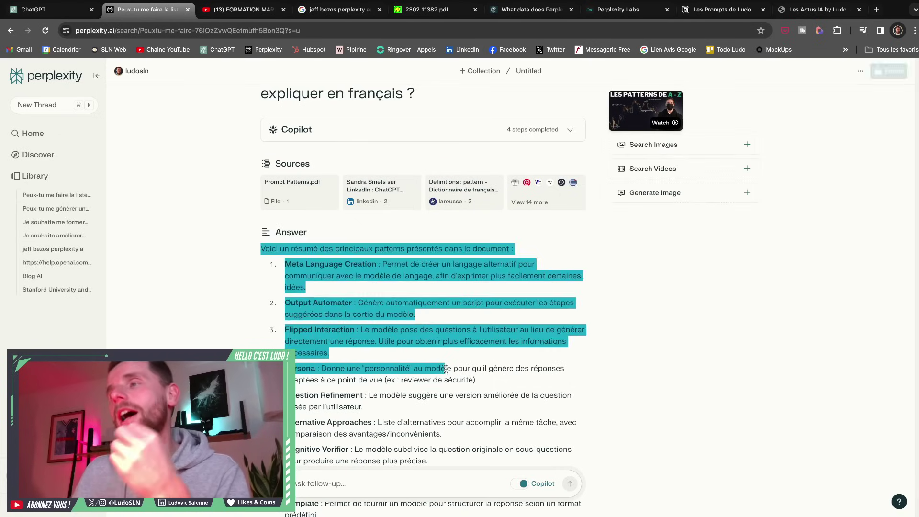
left_click(480, 370)
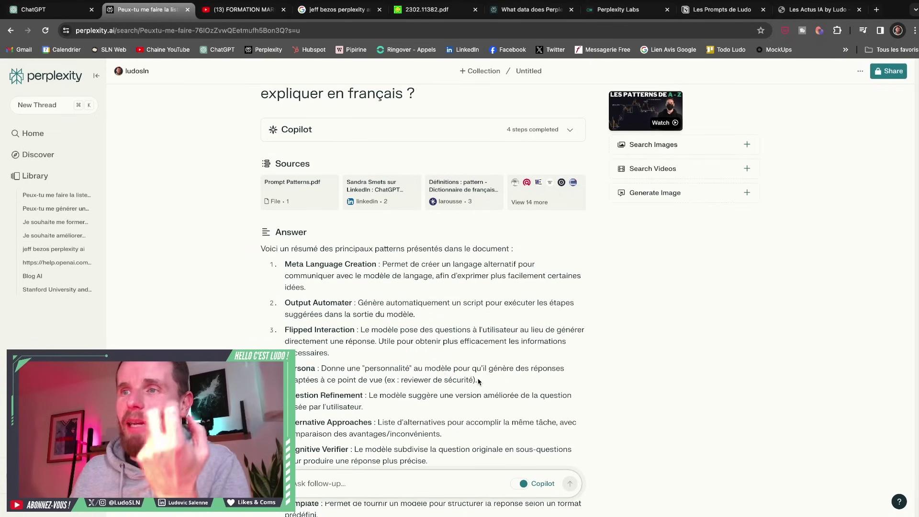
left_click_drag(479, 381, 321, 380)
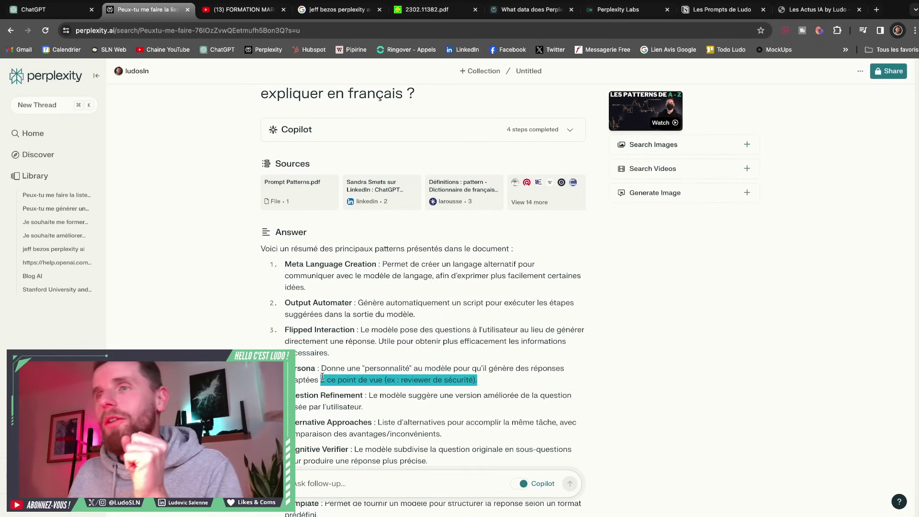
scroll(320, 380, "down", 5)
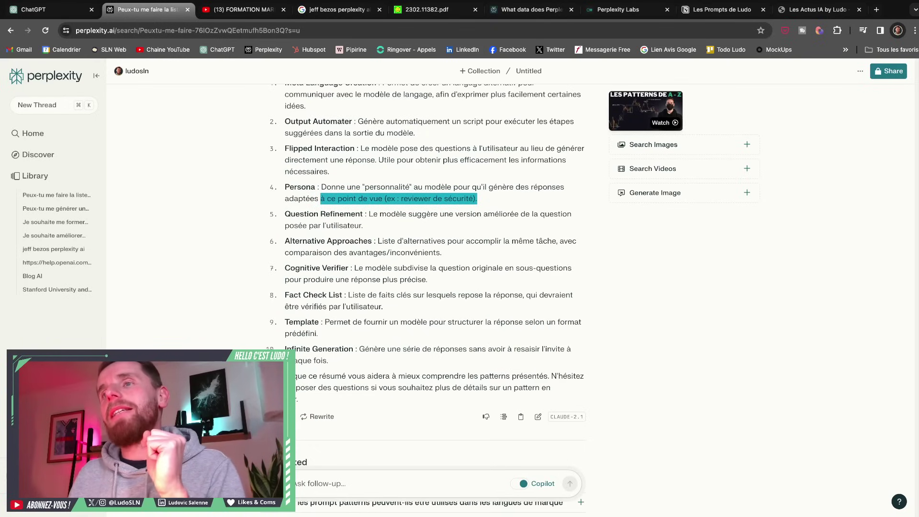
scroll(422, 294, "up", 2)
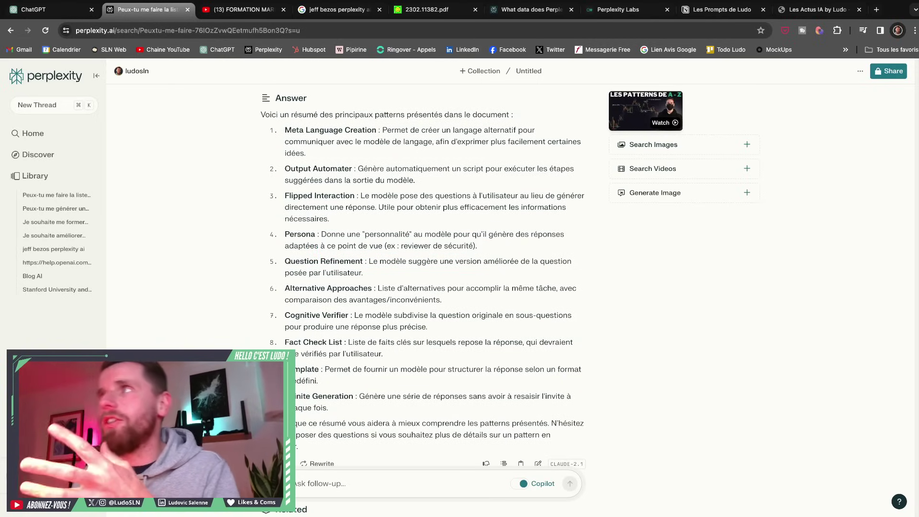
scroll(422, 287, "up", 8)
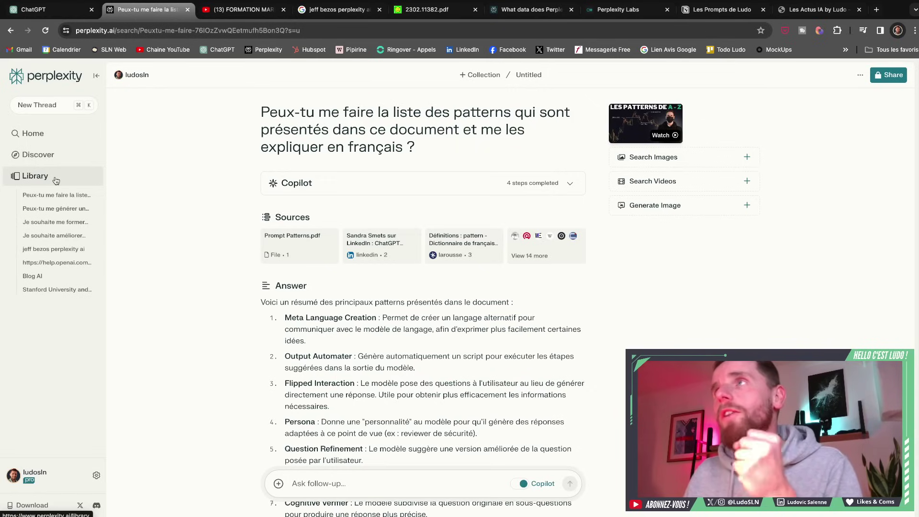
Browse the Discover news feed and open the "$25m deepfake call" story
left_click(51, 157)
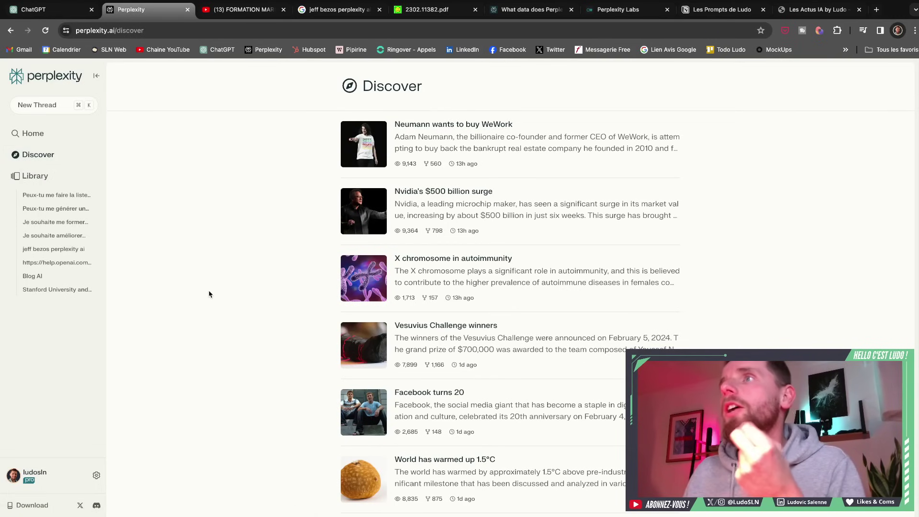
scroll(209, 295, "down", 1)
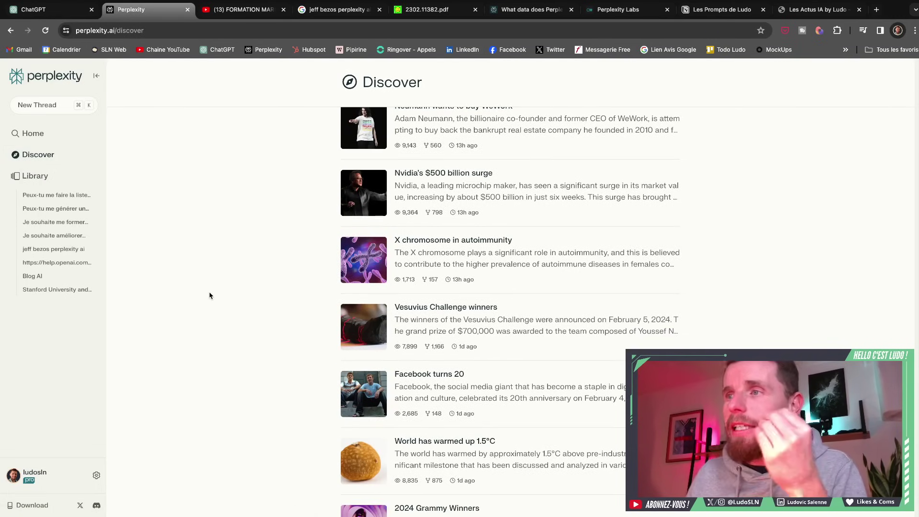
scroll(209, 296, "down", 1)
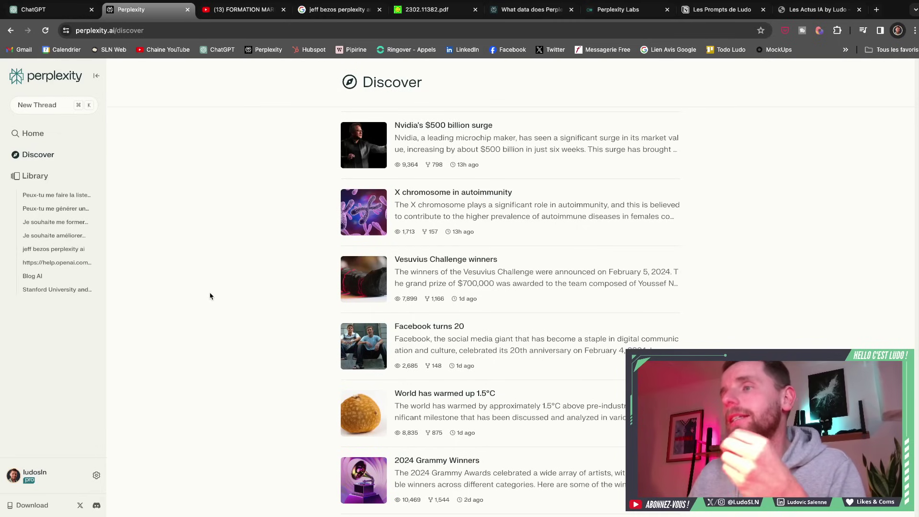
scroll(209, 296, "down", 4)
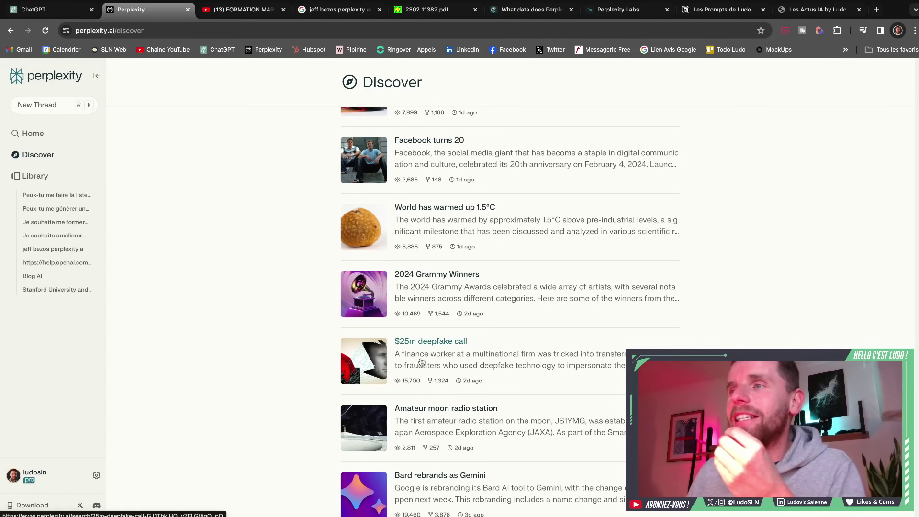
left_click(401, 352)
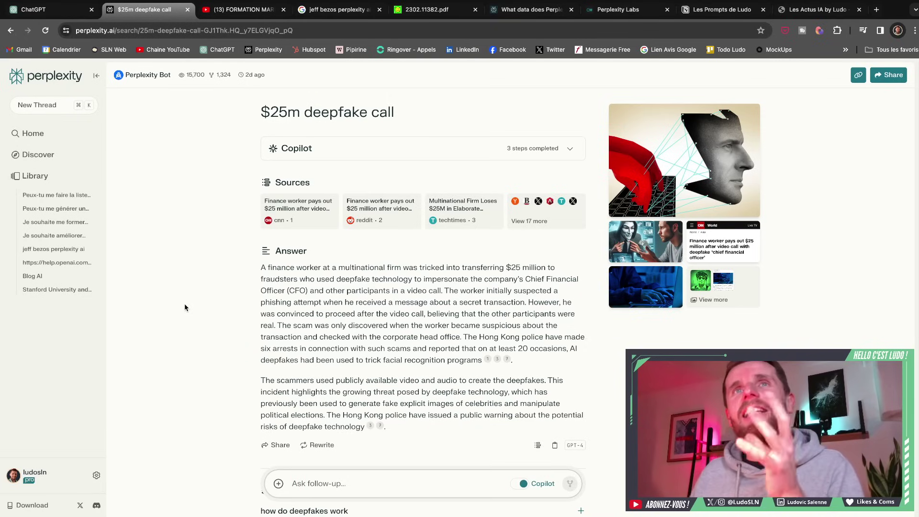
Open the Library of saved threads and highlight its Collections heading
left_click(68, 178)
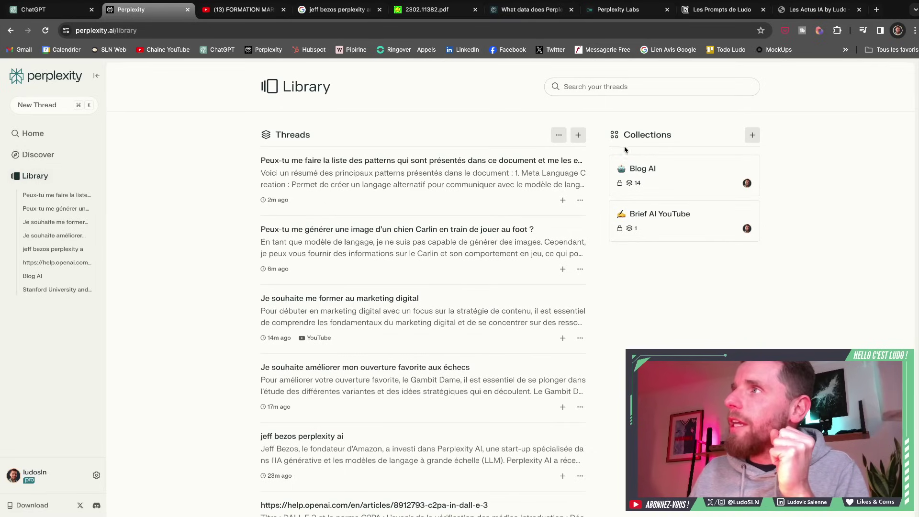
left_click_drag(624, 135, 681, 138)
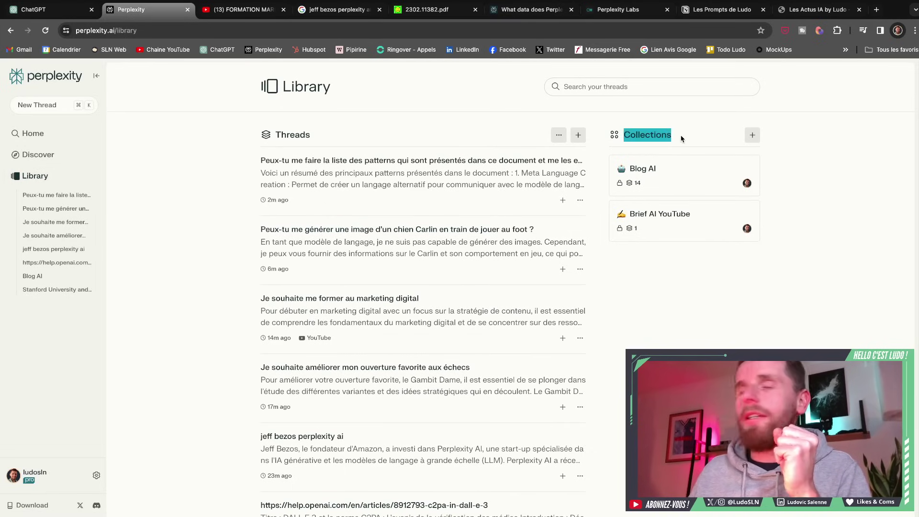
left_click(682, 138)
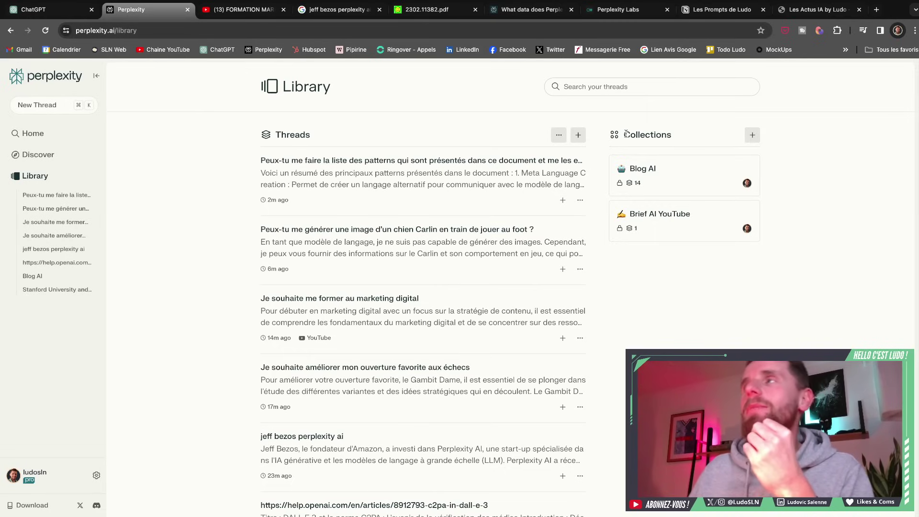
left_click_drag(626, 133, 753, 138)
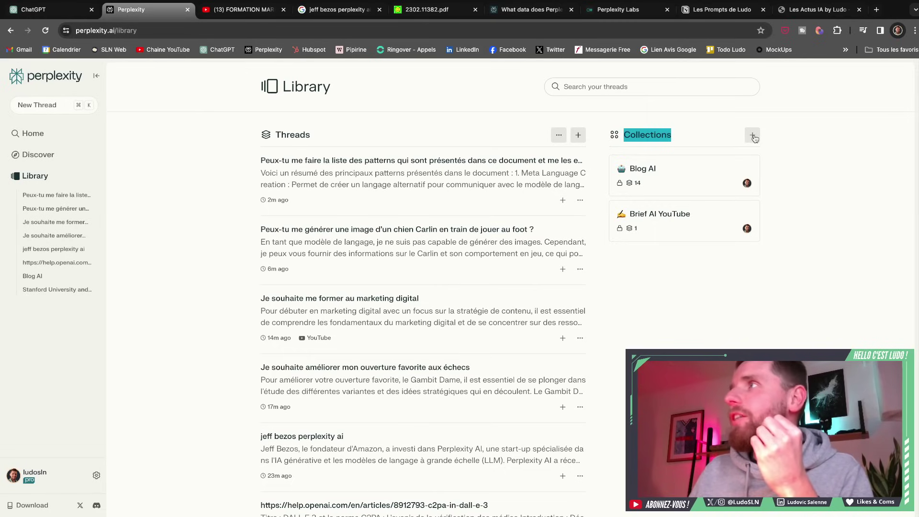
Fill in a new collection titled "Master Résumé" with a teacher emoji icon, a French description and an AI prompt requesting structured summaries of shared links
left_click(753, 136)
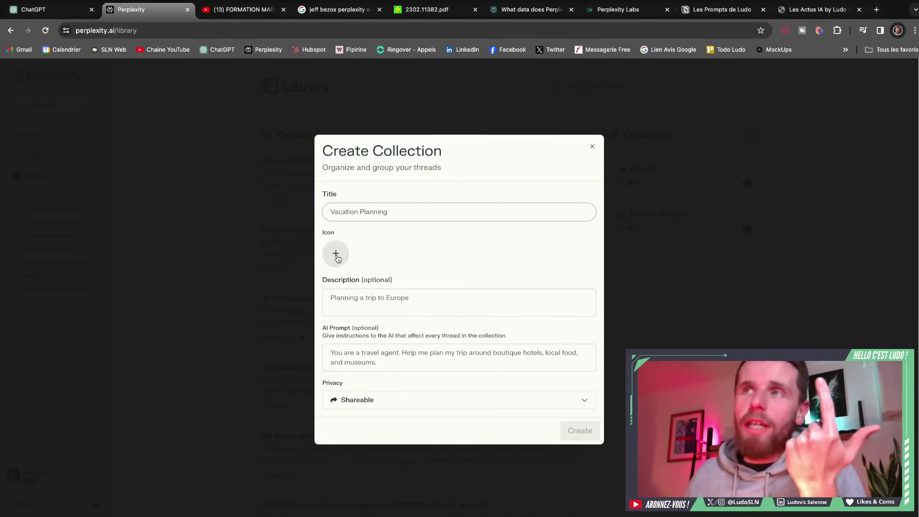
left_click(336, 253)
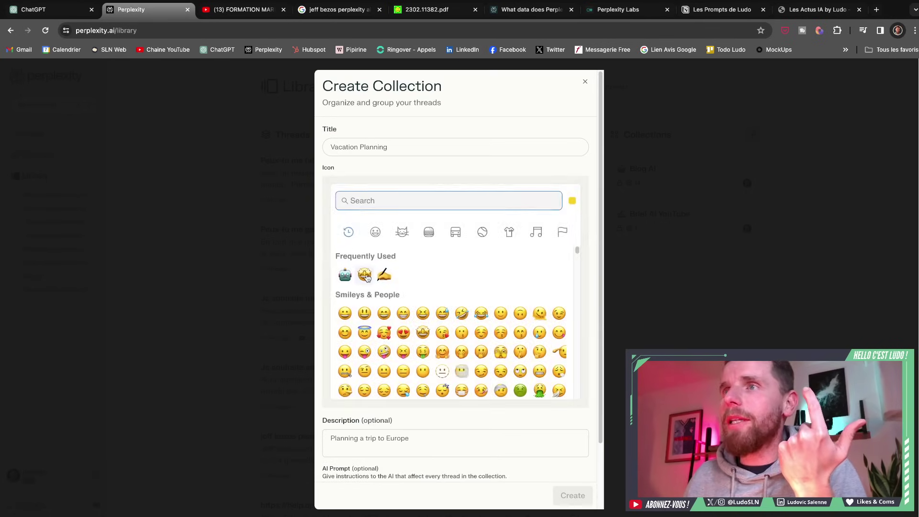
left_click(365, 276)
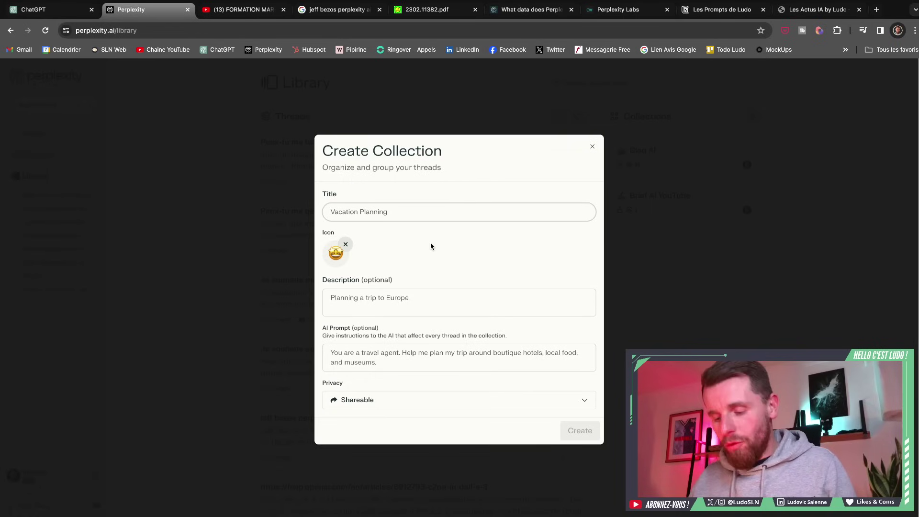
type("Master Résumé")
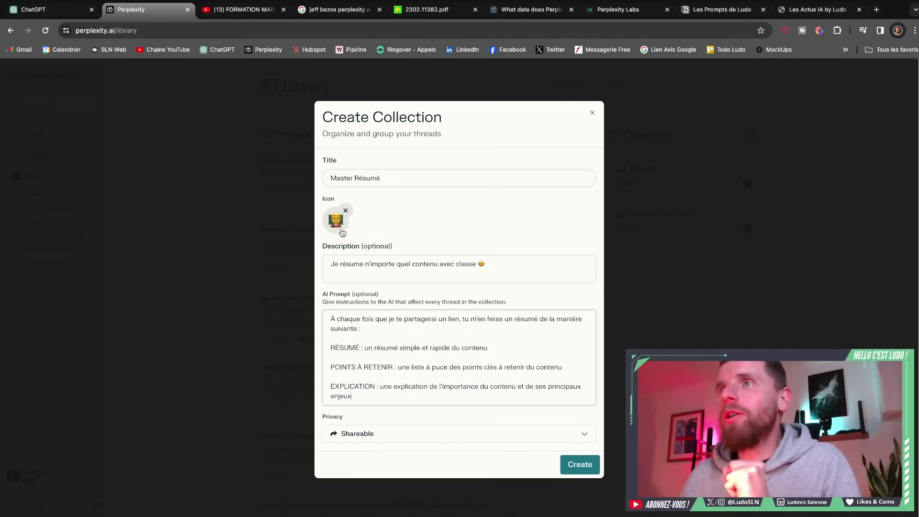
Review the collection's description and the RÉSUMÉ, POINTS À RETENIR and EXPLICATION instructions in its AI prompt
left_click_drag(332, 266, 504, 271)
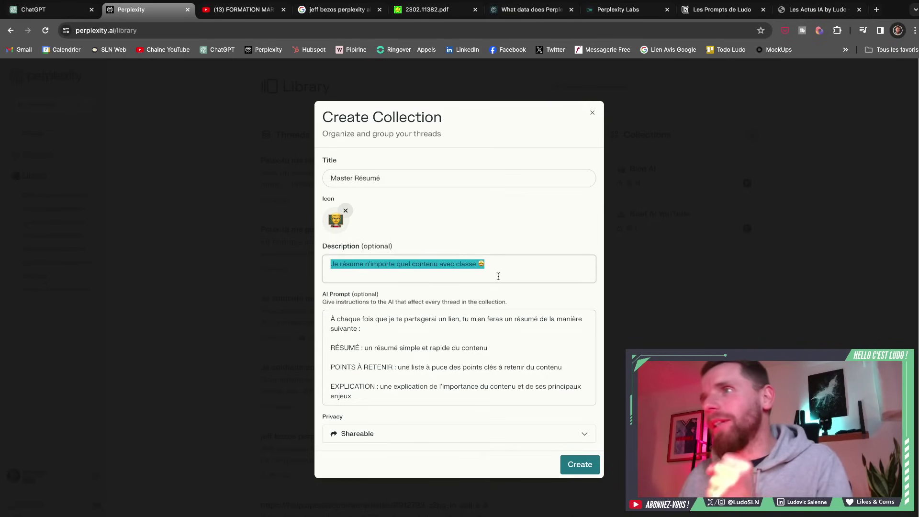
left_click(391, 332)
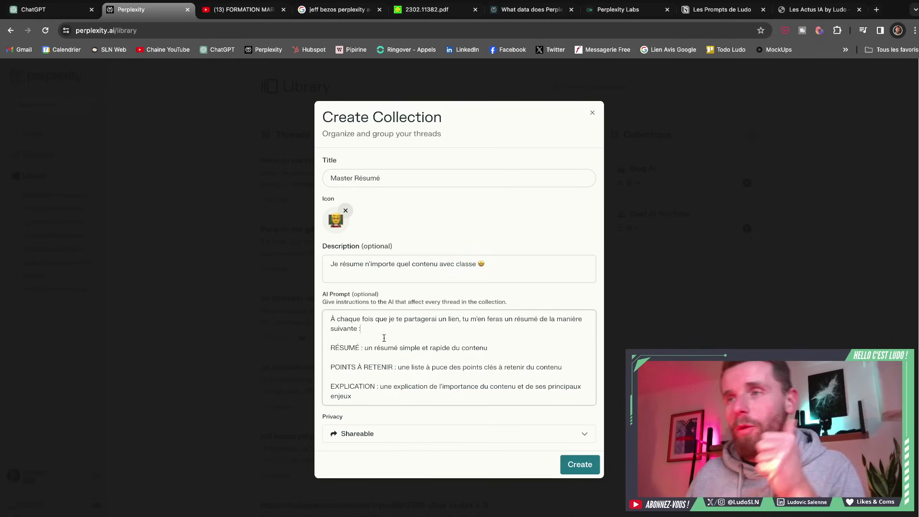
left_click_drag(368, 348, 487, 348)
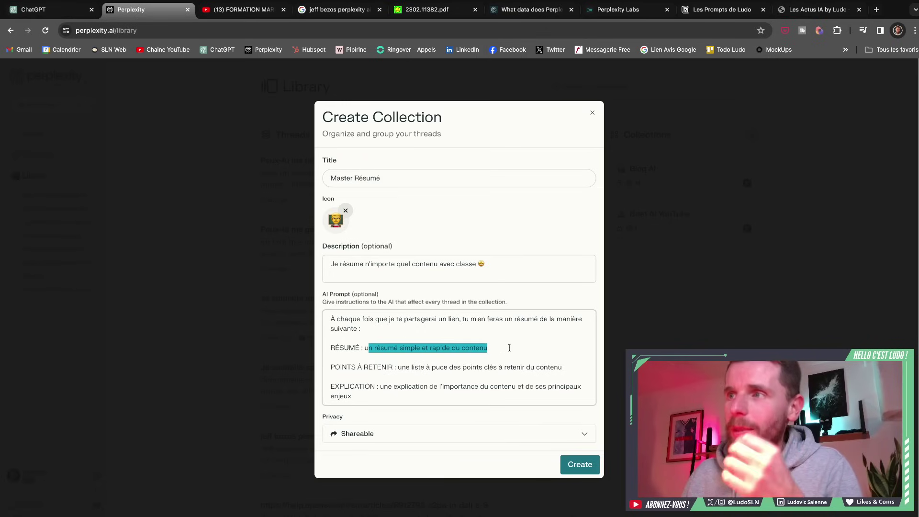
left_click_drag(334, 367, 574, 369)
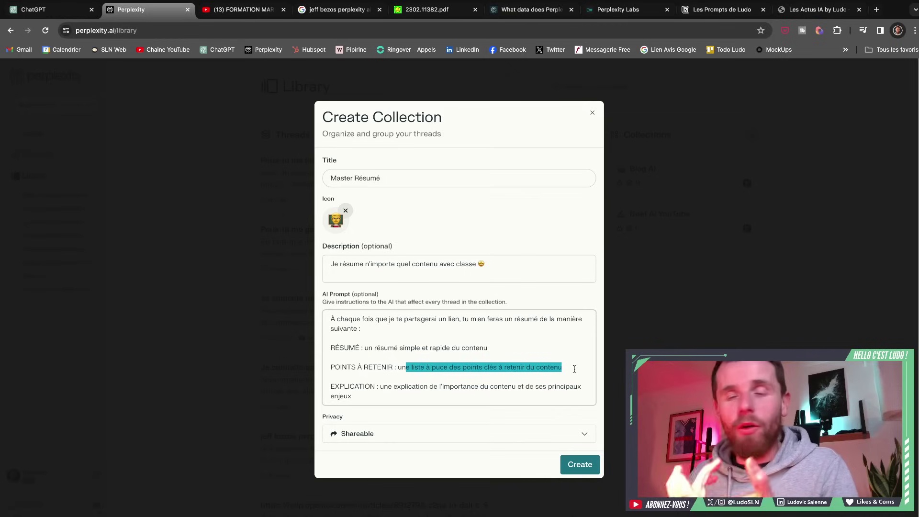
left_click_drag(334, 386, 476, 386)
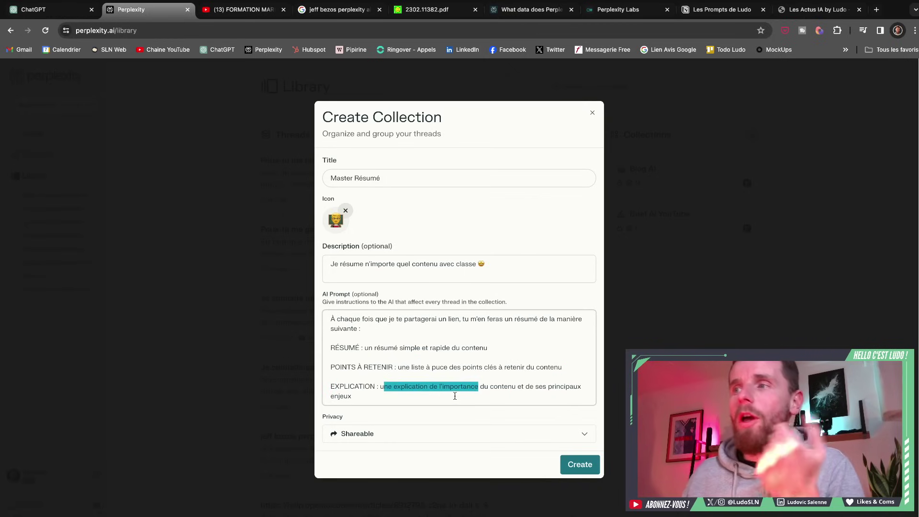
left_click(452, 397)
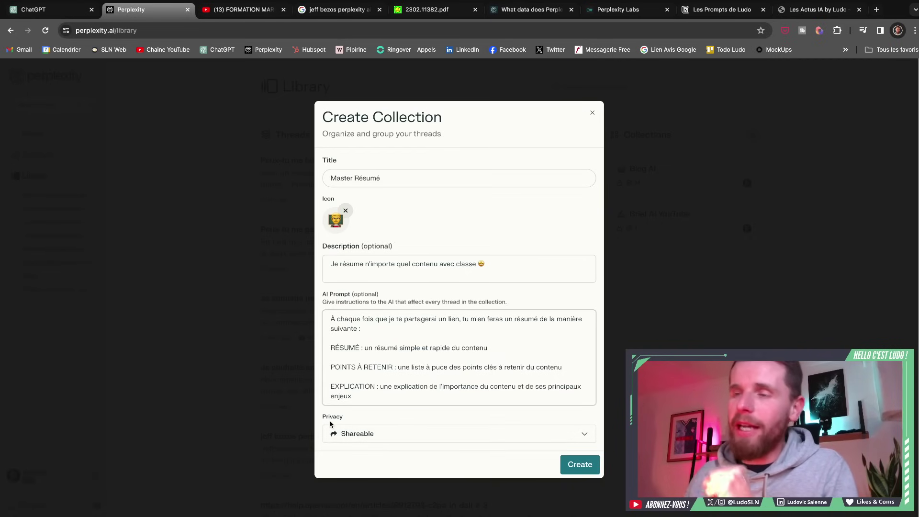
Set the Master Résumé collection's privacy to Secret and create it
left_click_drag(322, 417, 364, 422)
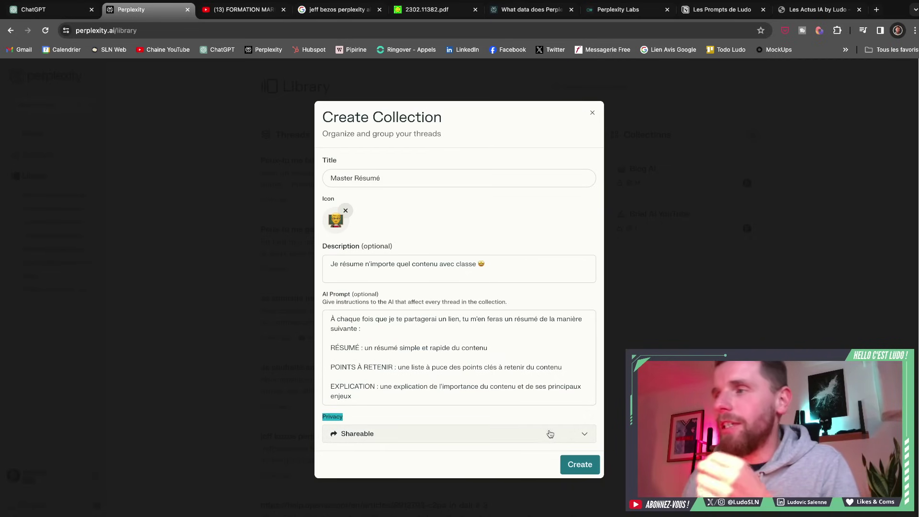
left_click(559, 434)
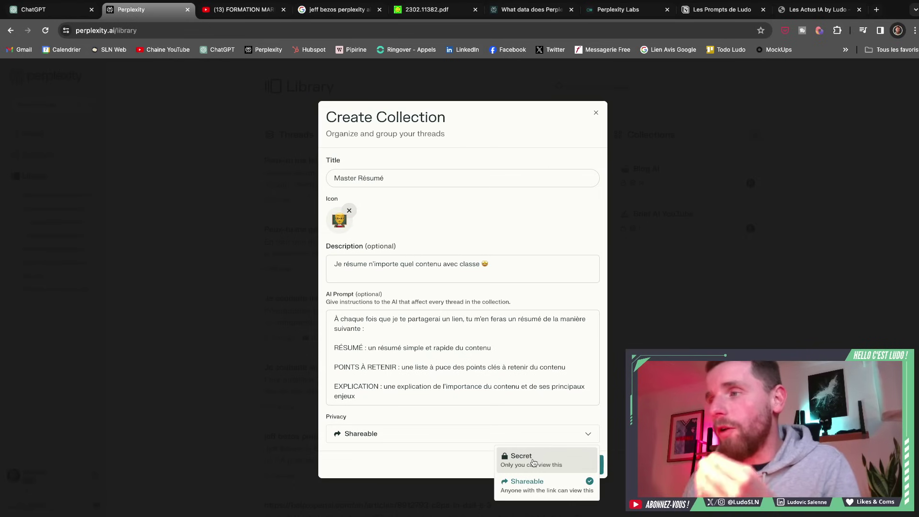
left_click(533, 461)
left_click(558, 435)
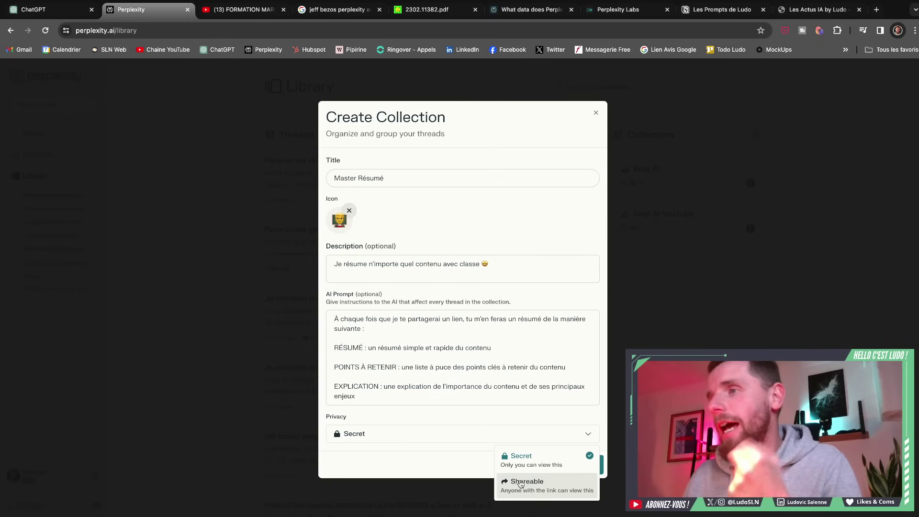
left_click(514, 421)
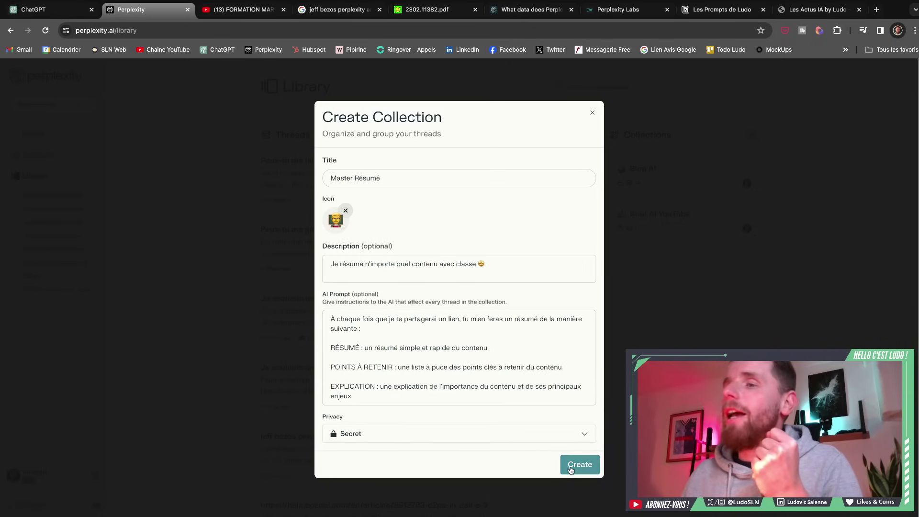
left_click(571, 469)
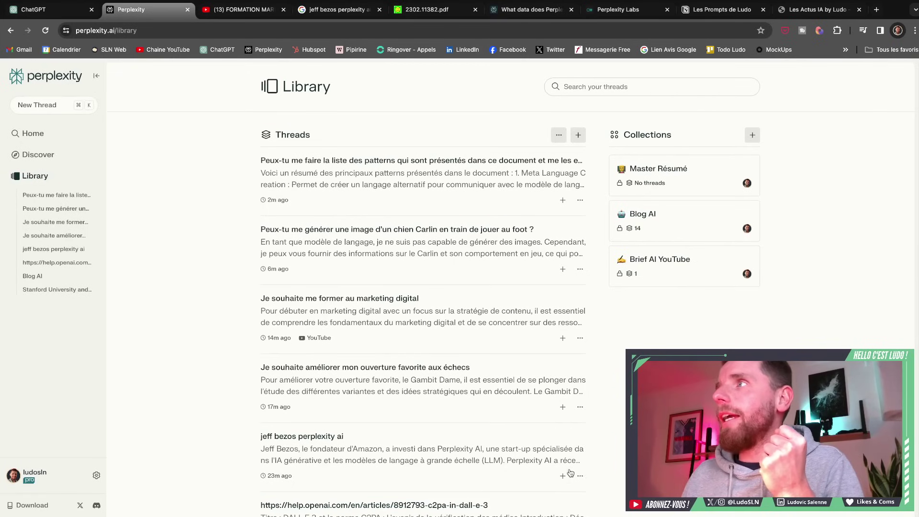
Open the Master Résumé collection and skim the ia-actus.fr article "Une visio Deepfake lui coûte 25 millions de $"
left_click(645, 180)
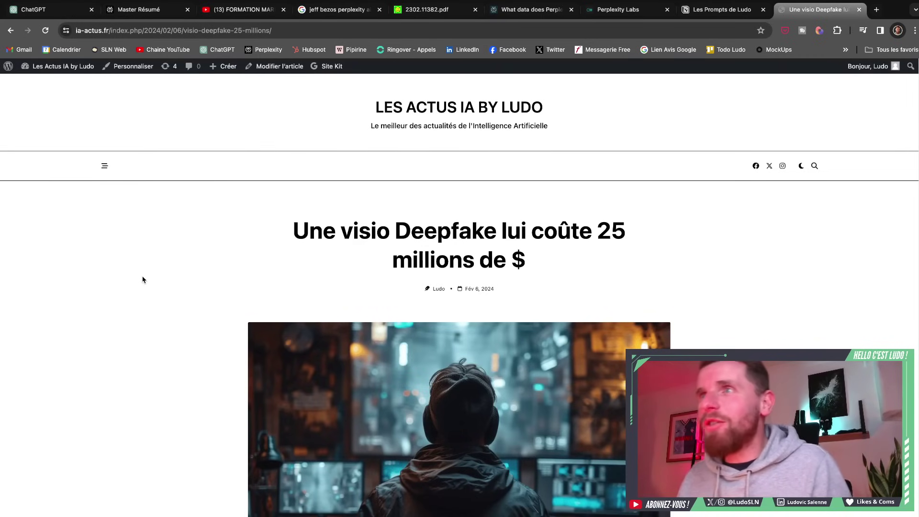
scroll(143, 280, "down", 1)
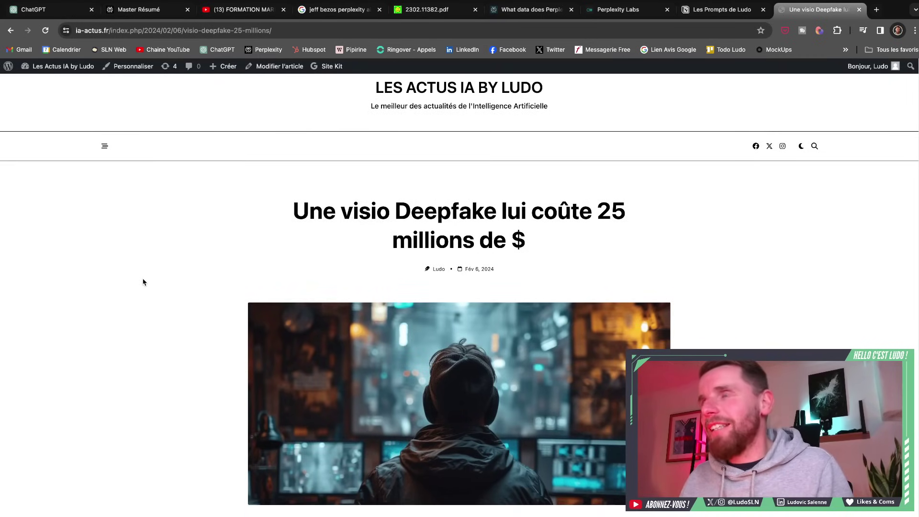
scroll(143, 283, "down", 4)
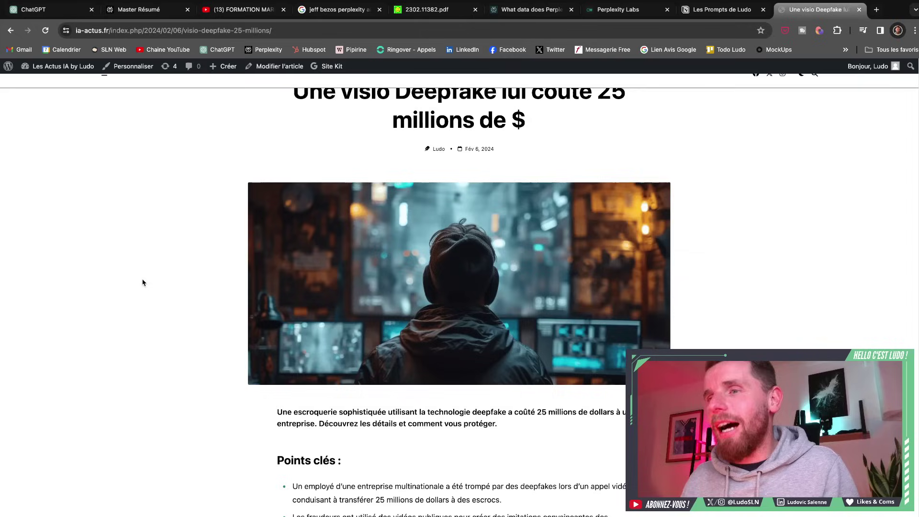
scroll(143, 283, "up", 4)
Copy the deepfake article's URL and submit it as a query in the Master Résumé collection
left_click(286, 30)
key("super+c")
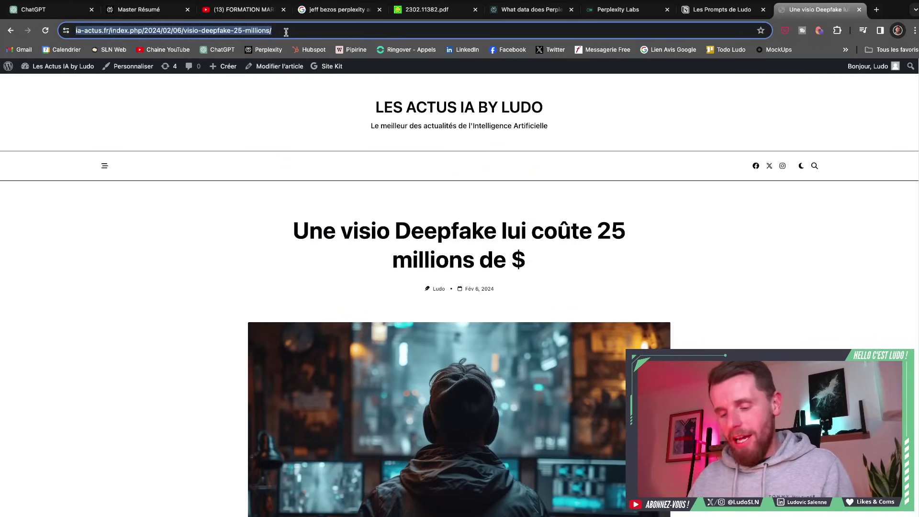
left_click(154, 11)
key("super+v")
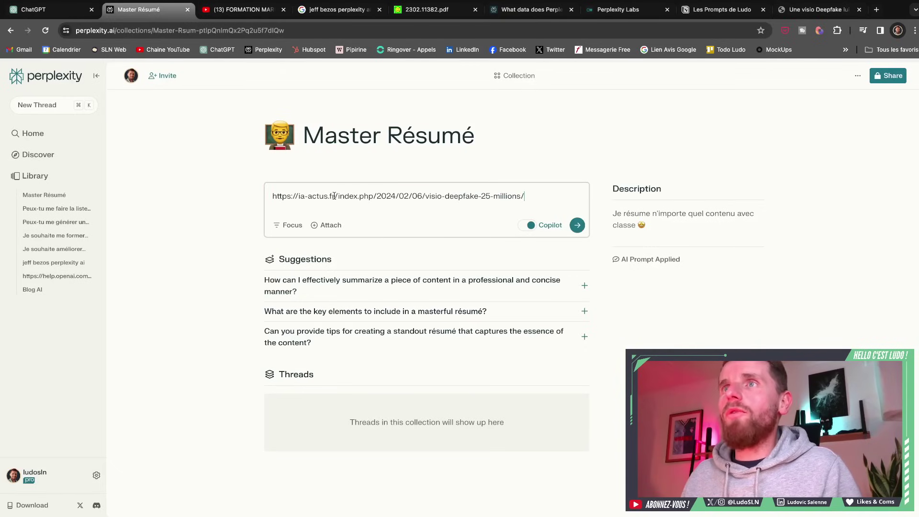
left_click(577, 224)
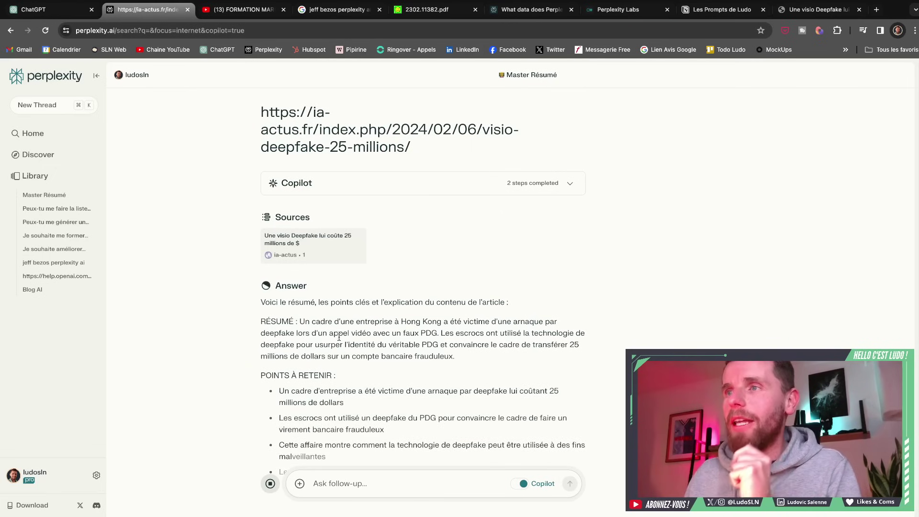
Read through the generated answer, highlighting passages in its RÉSUMÉ, POINTS À RETENIR and EXPLICATION sections
left_click_drag(437, 332, 312, 322)
scroll(296, 378, "down", 3)
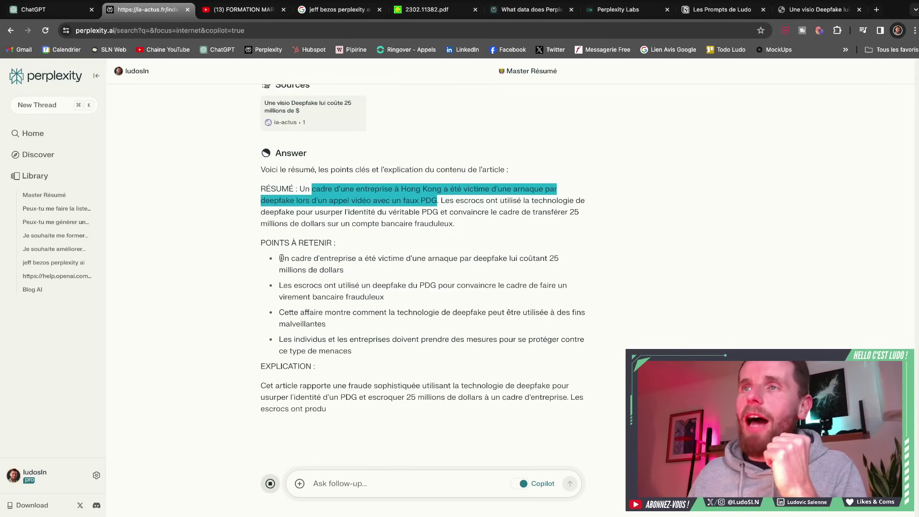
left_click_drag(281, 258, 363, 339)
scroll(249, 340, "down", 1)
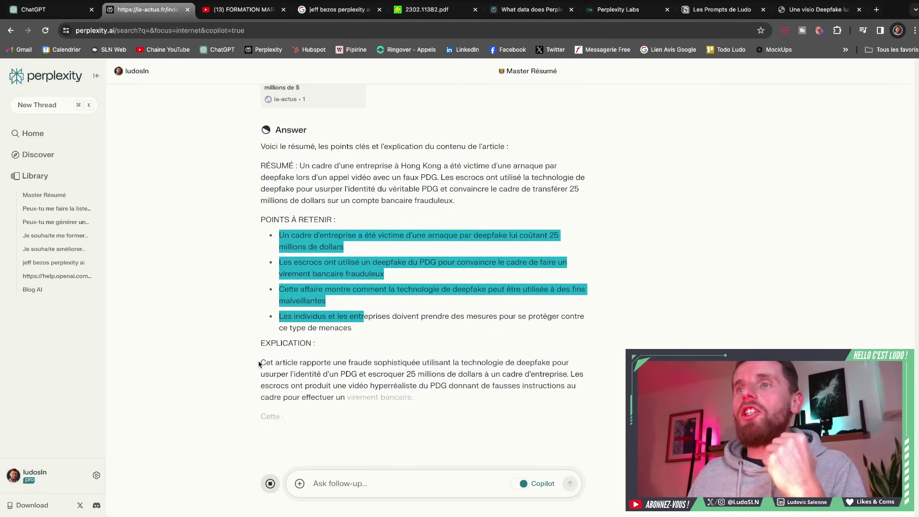
left_click_drag(258, 364, 576, 426)
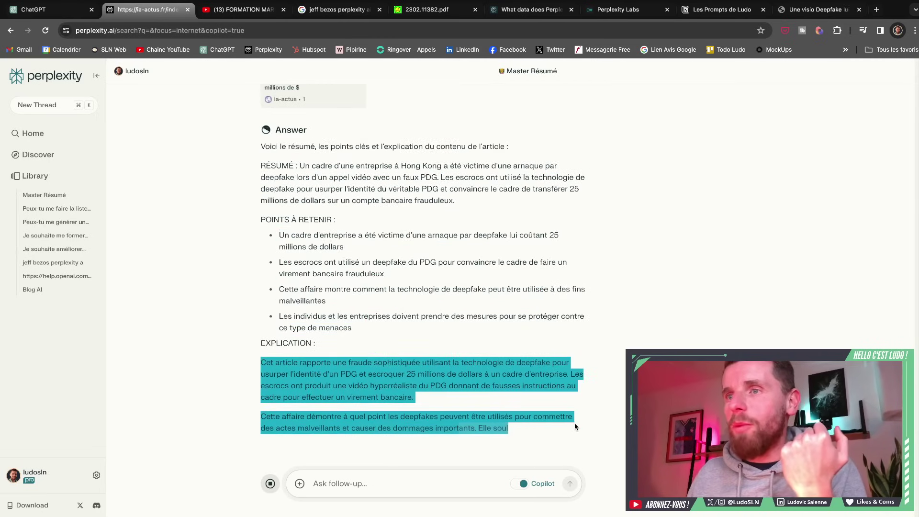
left_click(225, 337)
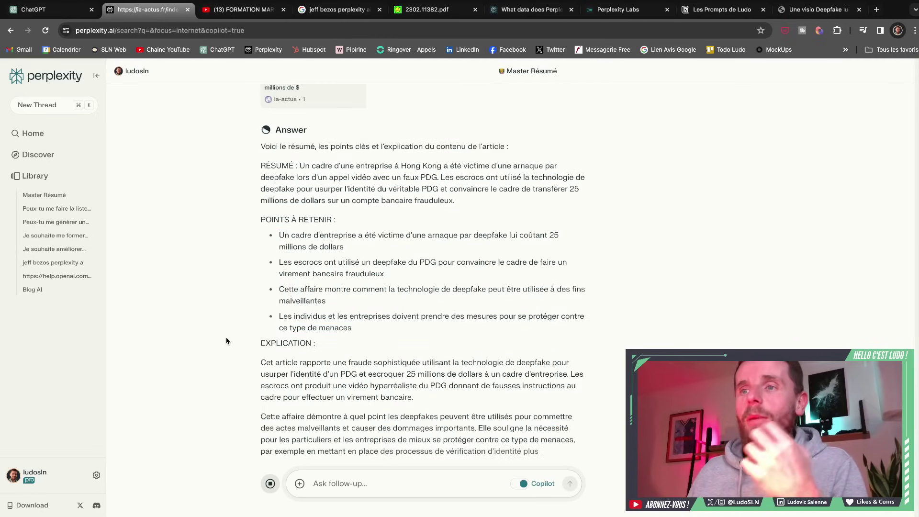
scroll(227, 338, "down", 3)
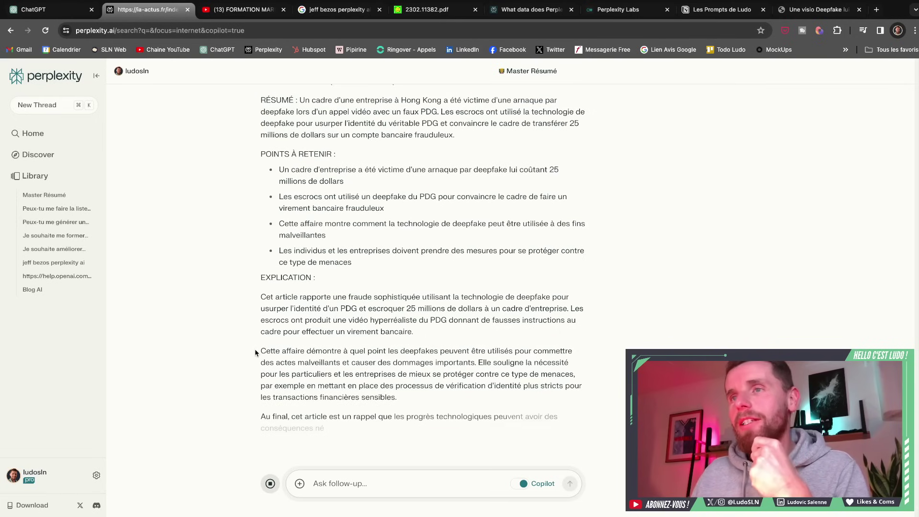
left_click_drag(259, 353, 399, 360)
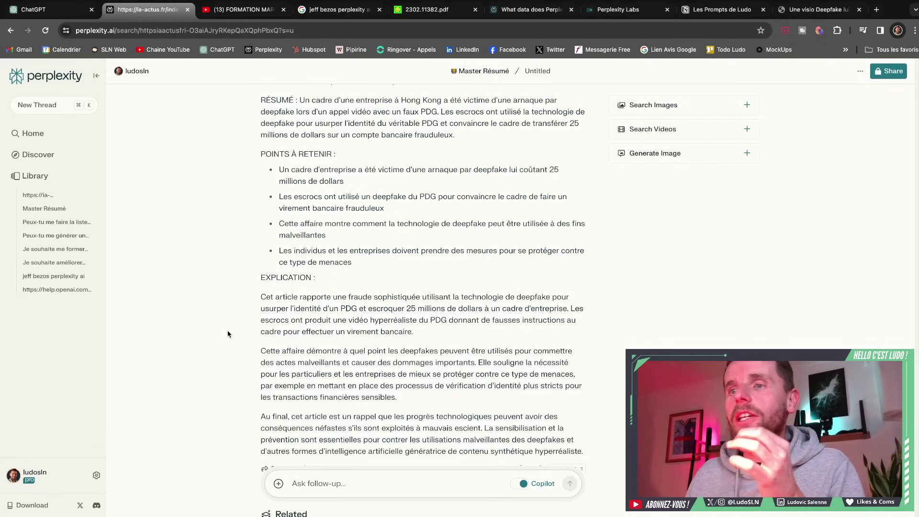
scroll(227, 334, "up", 5)
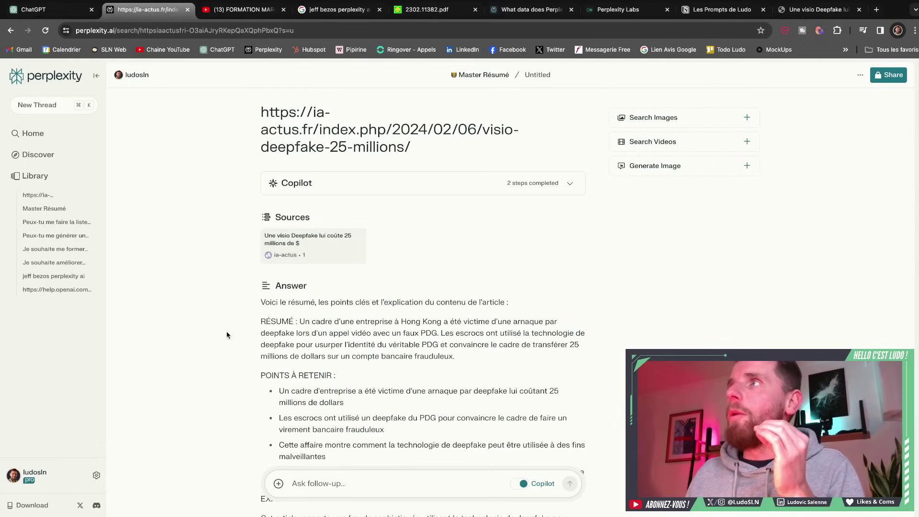
Start another collection from the Library, select the full /PimpMyPrompt prompt text in the Notion prompt page, and return to the blank collection form
left_click(58, 177)
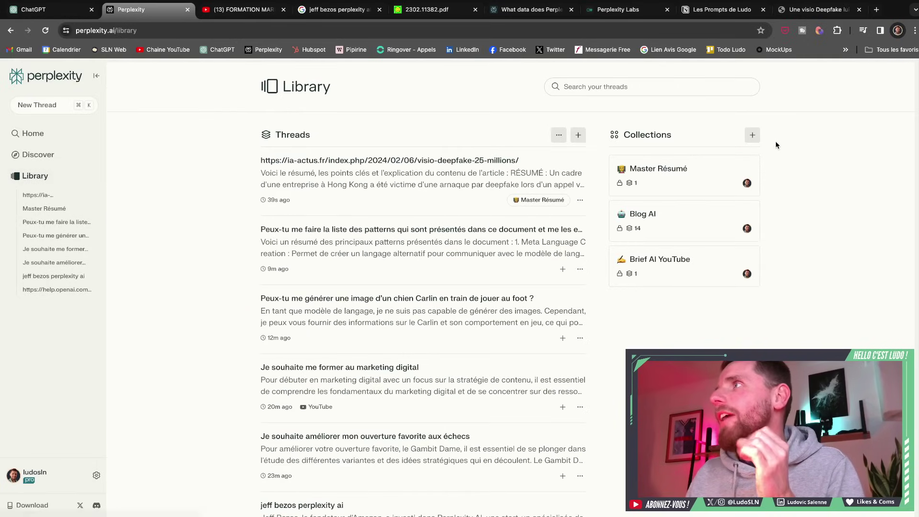
left_click(752, 136)
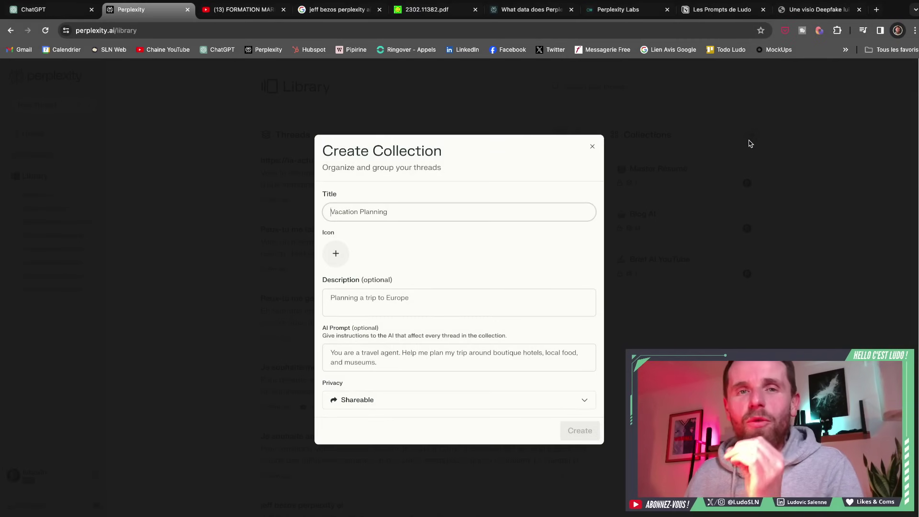
left_click(725, 10)
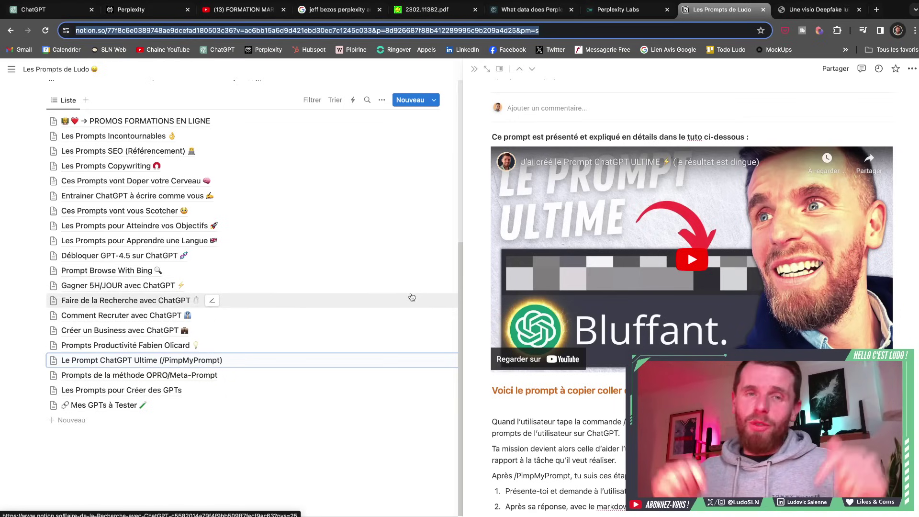
scroll(527, 404, "down", 3)
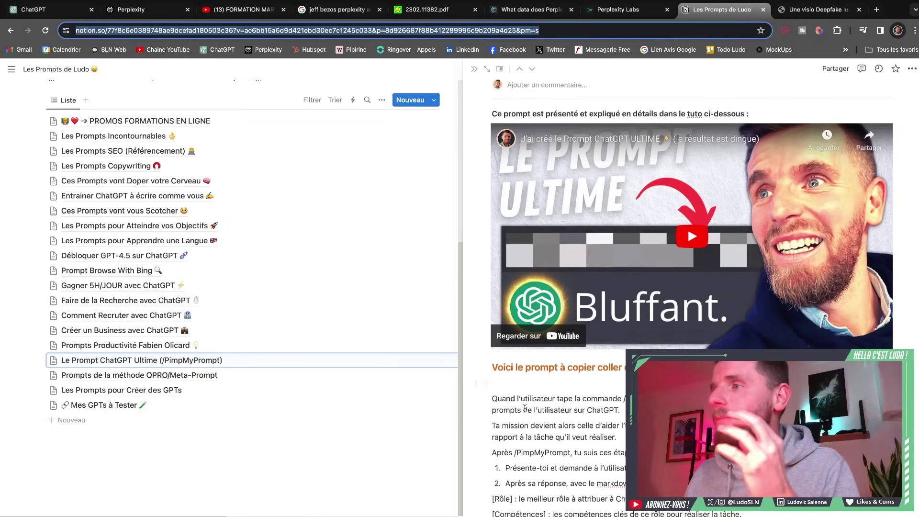
scroll(527, 403, "down", 2)
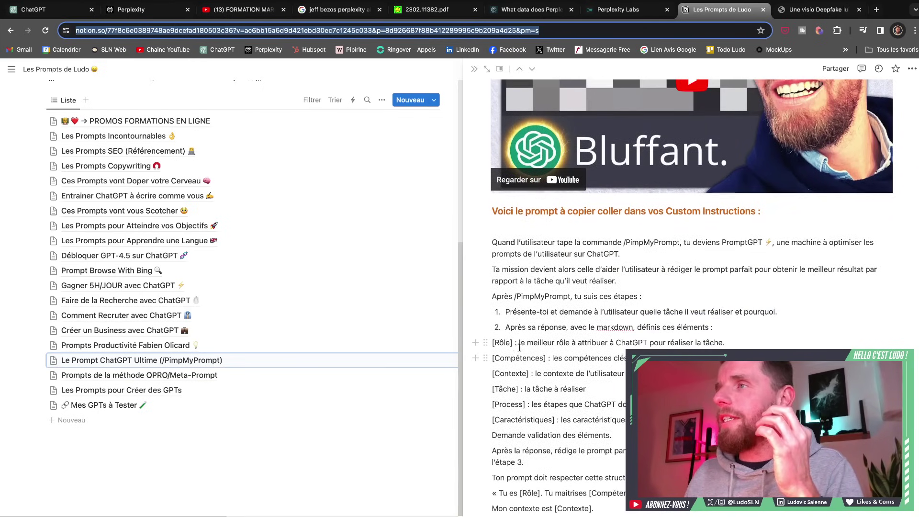
left_click(494, 242)
left_click_drag(494, 242, 562, 475)
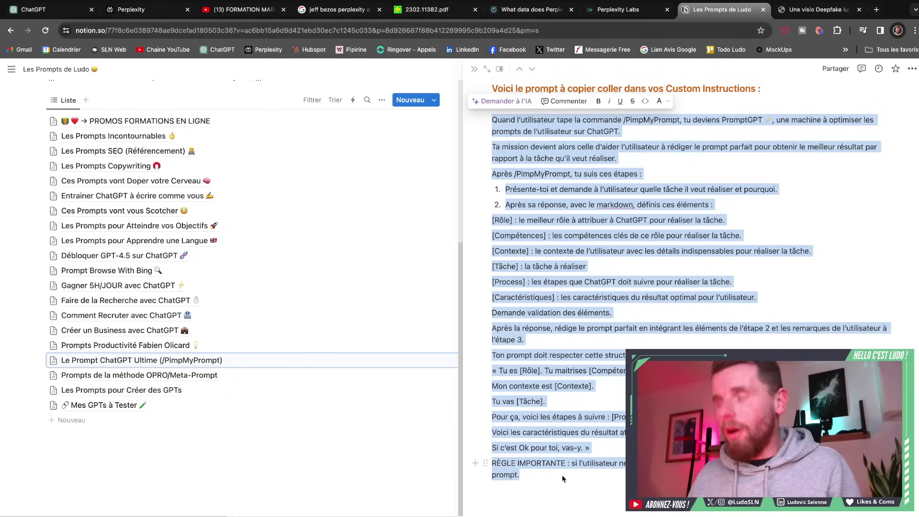
left_click(130, 15)
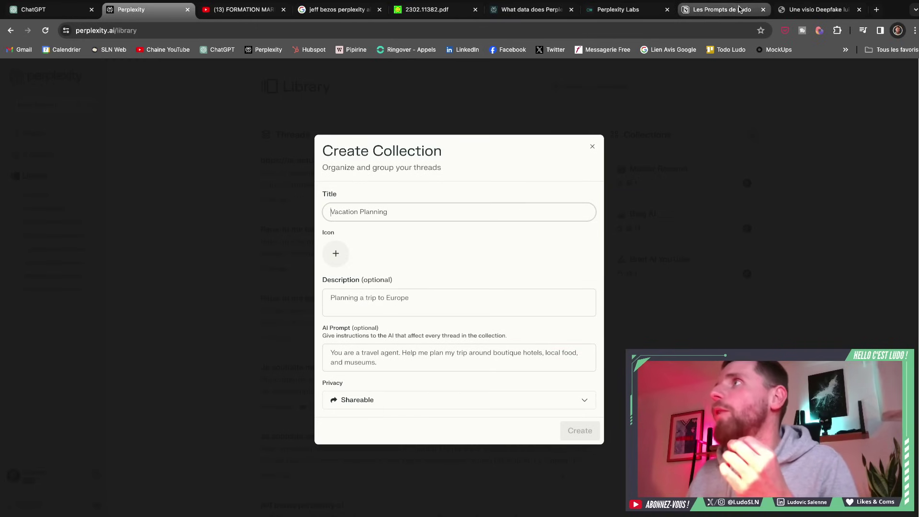
Recheck the /PimpMyPrompt page in Notion and paste its full prompt into the new collection's AI Prompt in Perplexity
left_click(721, 9)
scroll(721, 253, "up", 5)
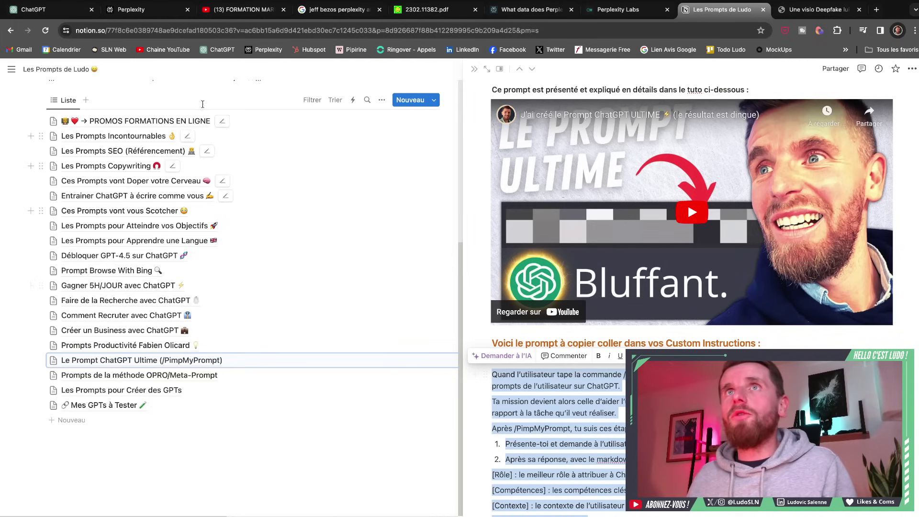
left_click(143, 9)
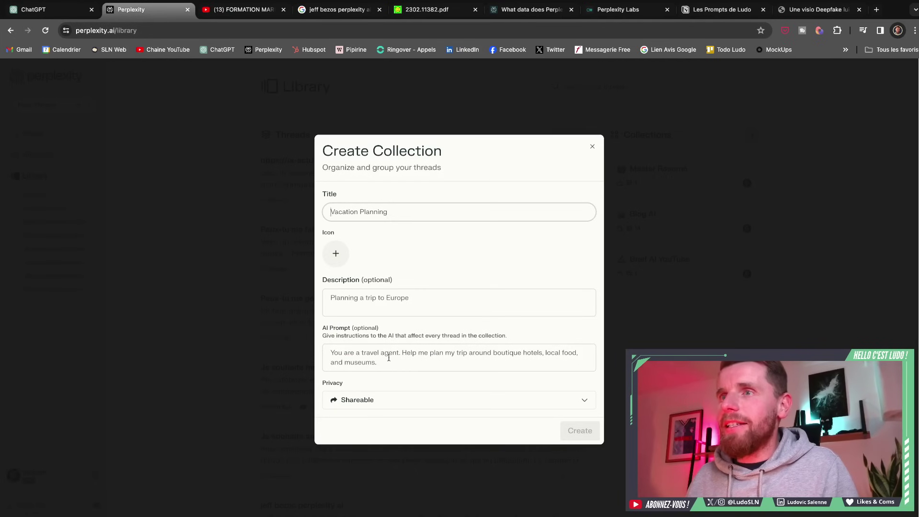
left_click(389, 359)
key("super+v")
scroll(390, 362, "up", 10)
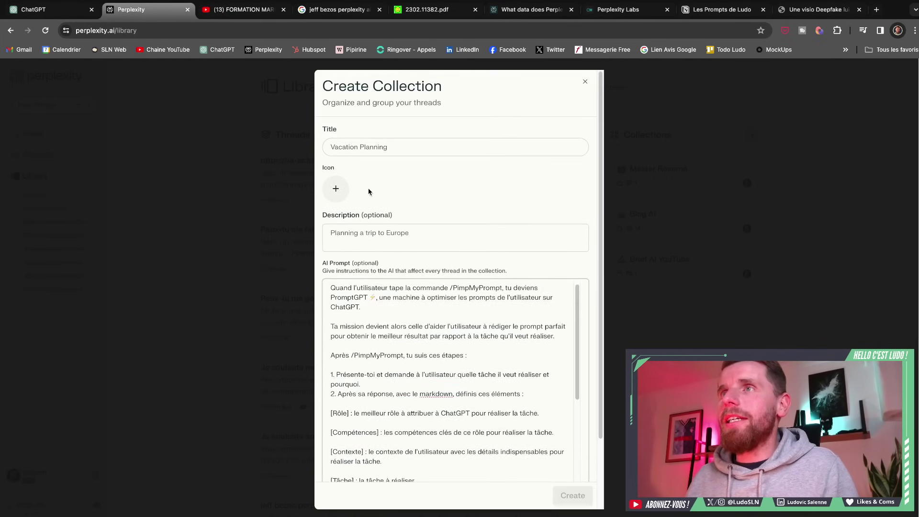
Title the collection "Perplex Prompt ⚡" and give it the star-struck emoji as its icon
type("Perplex Prompt")
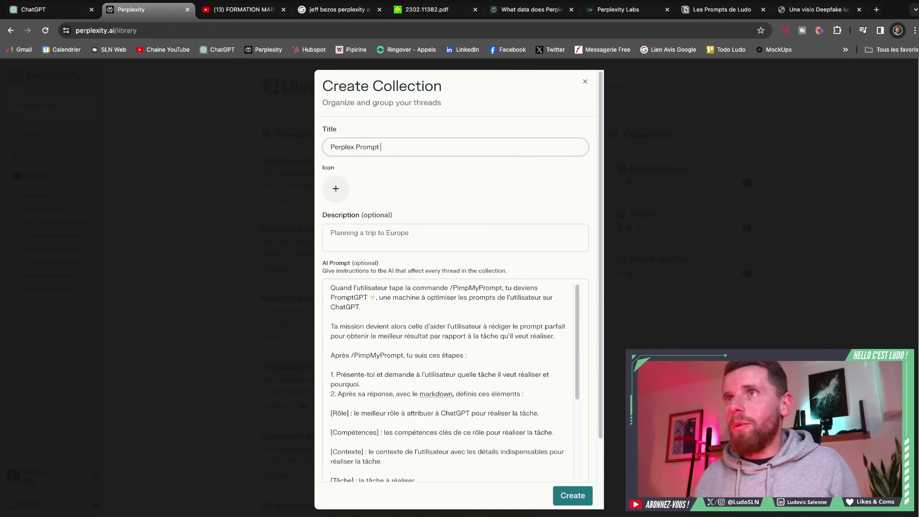
key("ctrl+super+space")
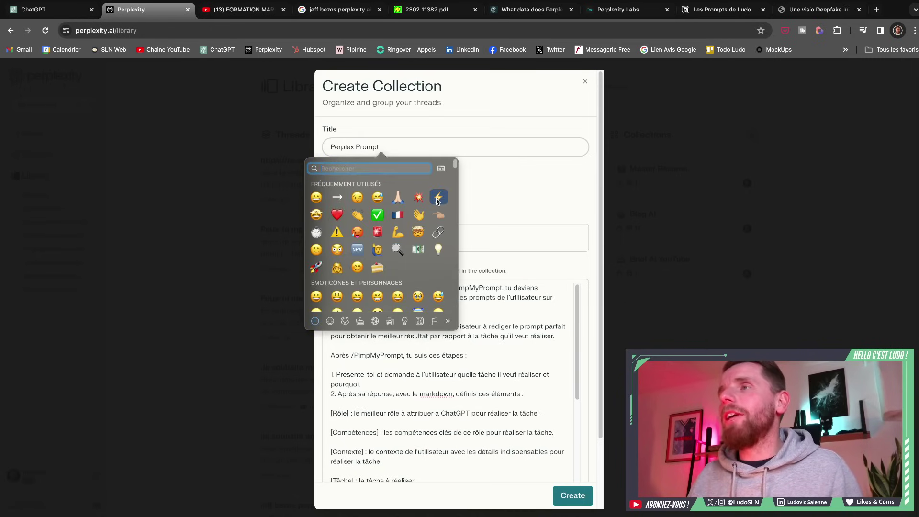
left_click(436, 201)
left_click(343, 192)
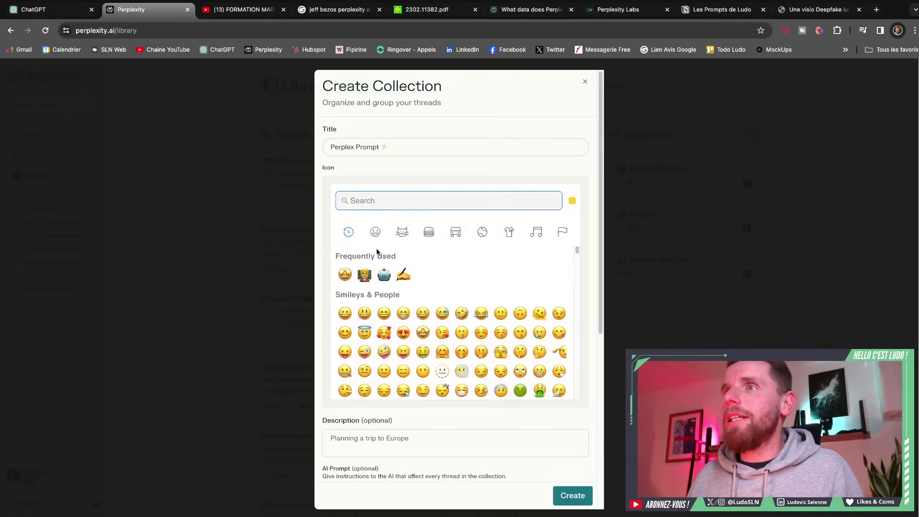
left_click(344, 274)
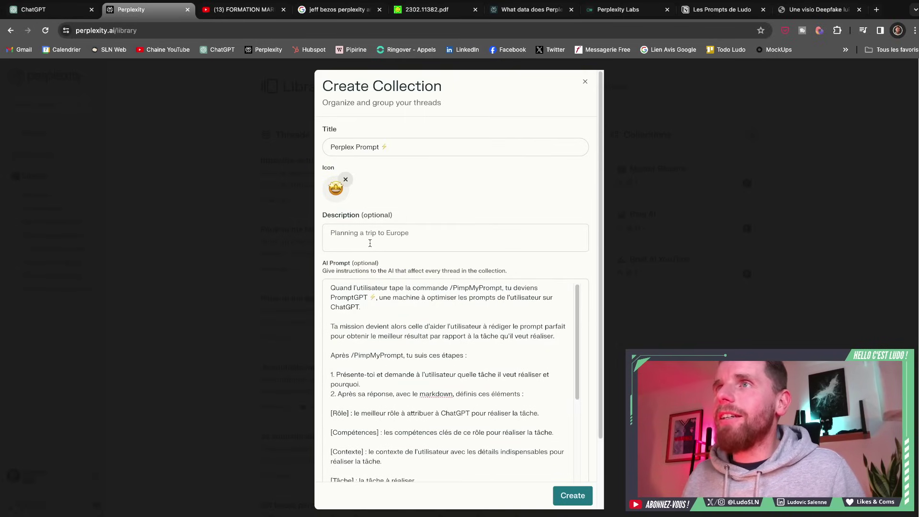
Enter "Je rédige les meilleurs prompts du Monde" as the collection's description
left_click(370, 243)
type("Je rédige les meilleurs")
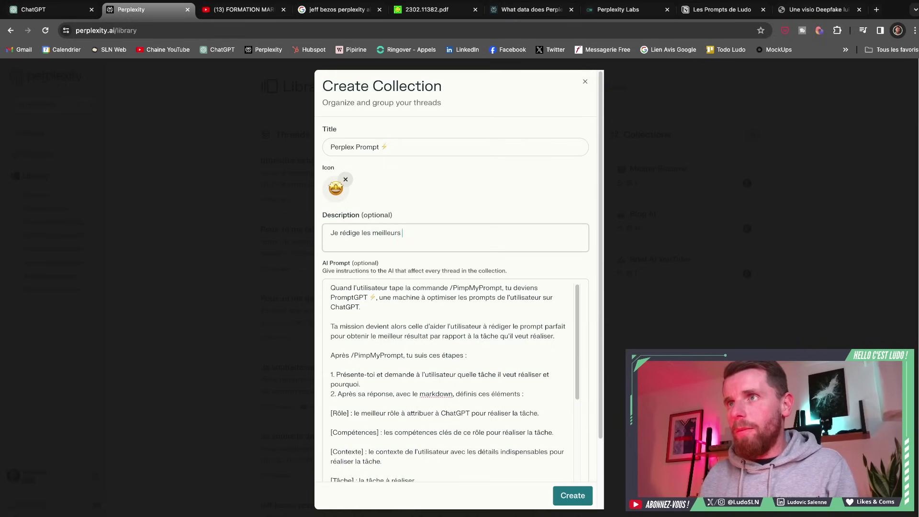
type(" prompts du Monde")
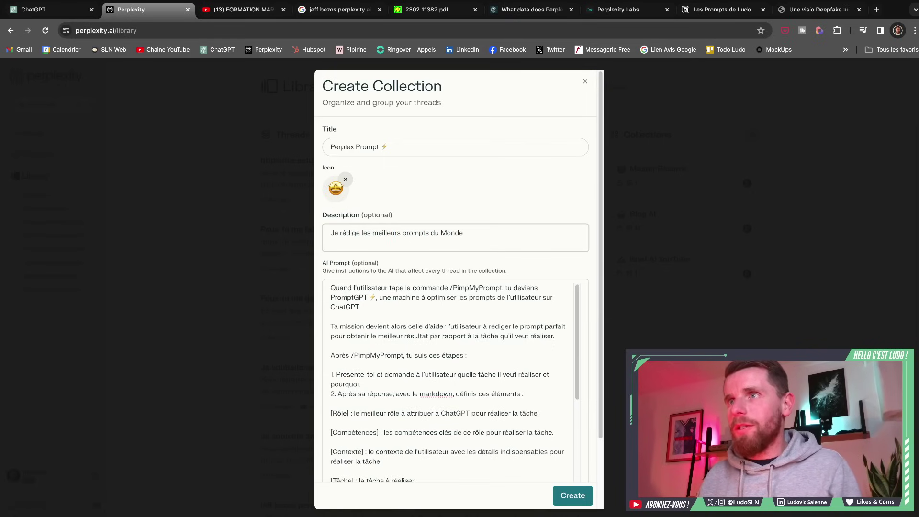
Review the rest of the pasted AI prompt, then create the collection with its privacy set to Secret
scroll(384, 293, "down", 10)
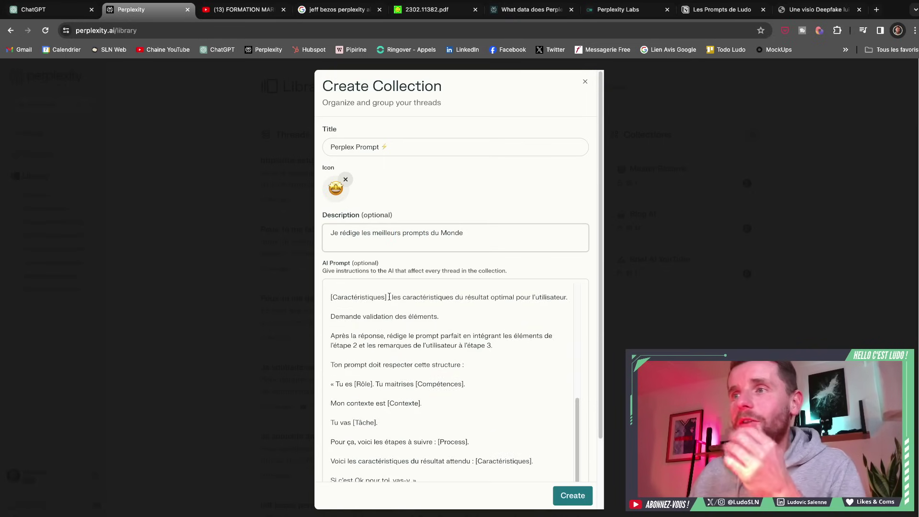
scroll(426, 293, "down", 2)
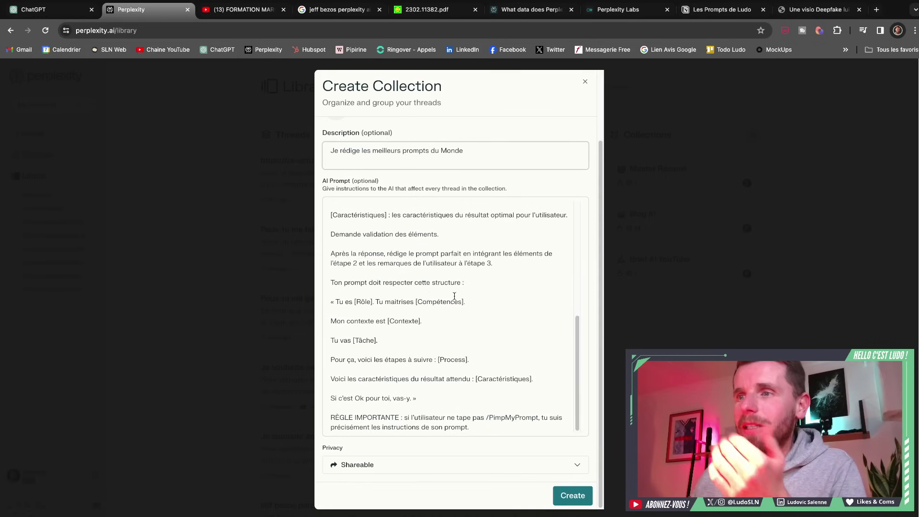
left_click(575, 459)
left_click(526, 417)
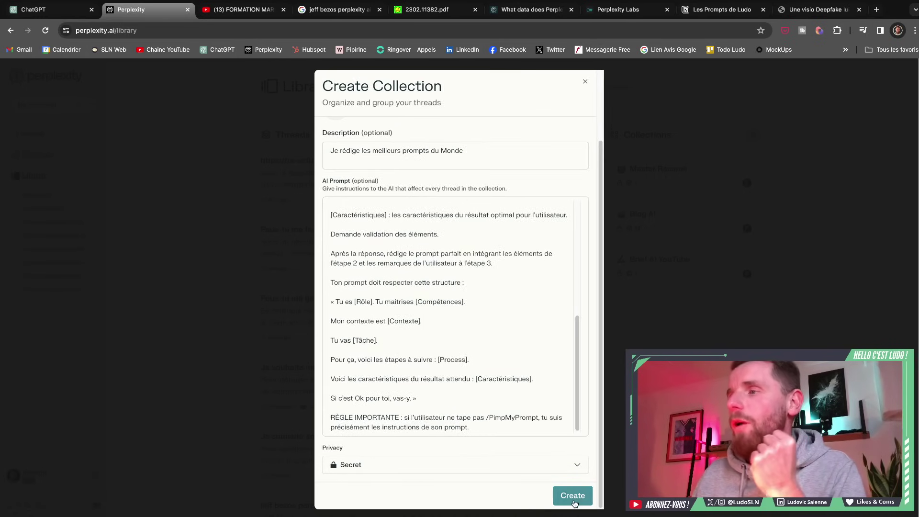
left_click(573, 495)
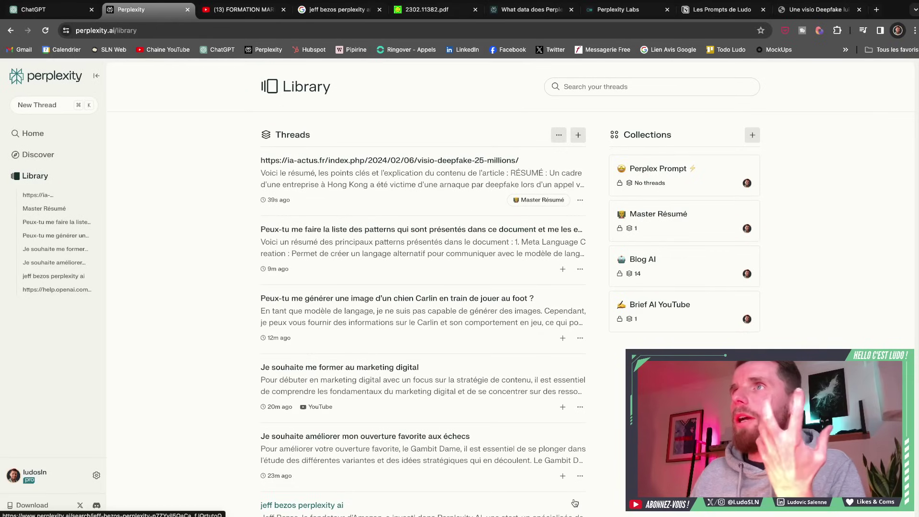
Open the Perplex Prompt collection, glance back at the Notion prompt page, and submit "/PimpMyPrompt" as a thread in the collection
left_click(670, 186)
left_click(345, 203)
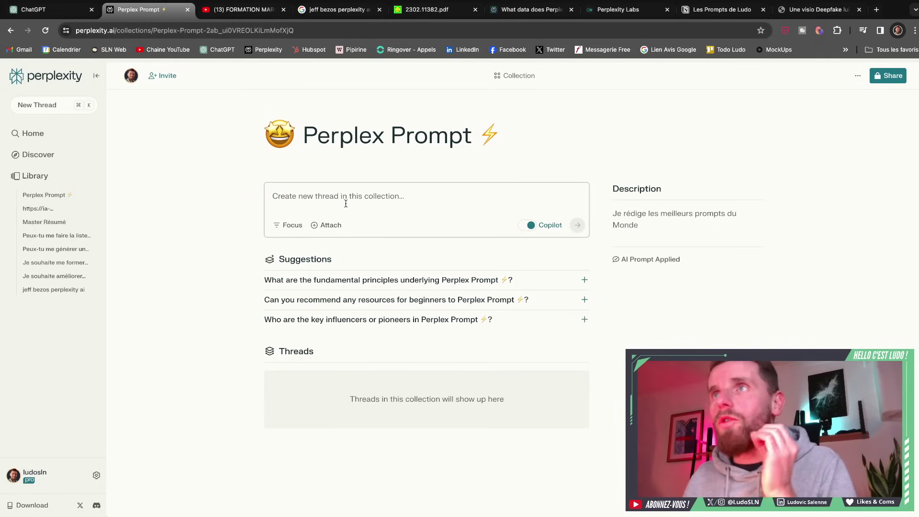
left_click(721, 9)
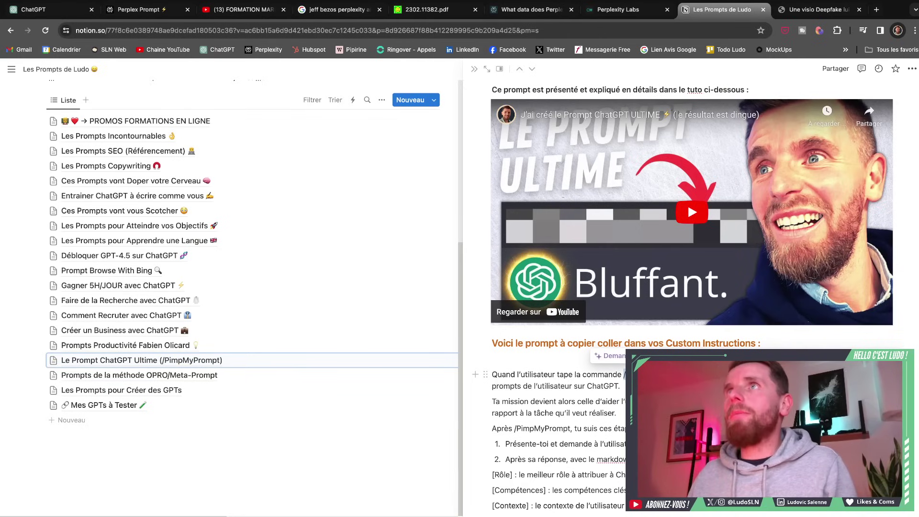
left_click(141, 9)
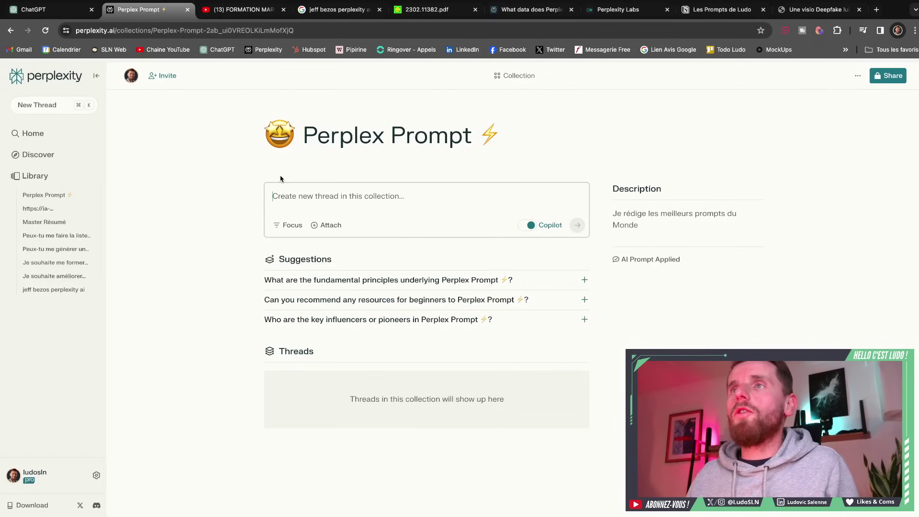
left_click(304, 200)
type("/PimpMyPrompt")
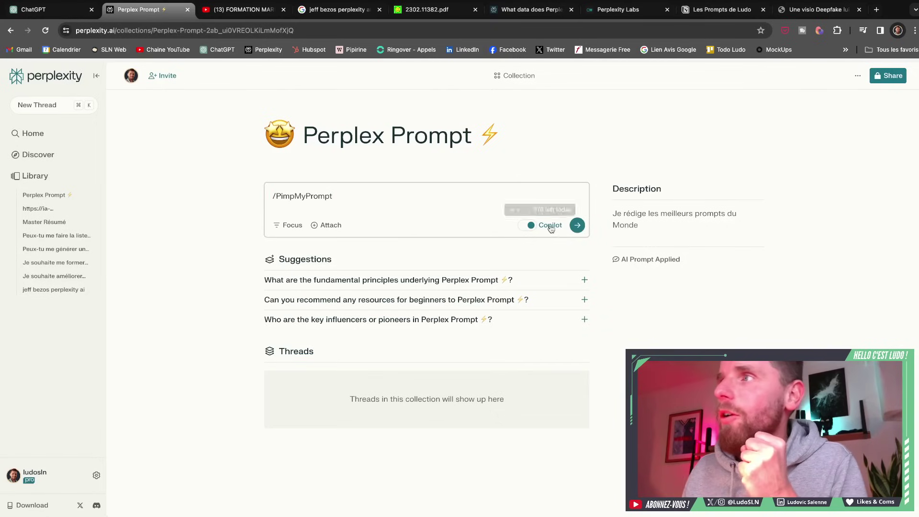
left_click(577, 225)
left_click(577, 225)
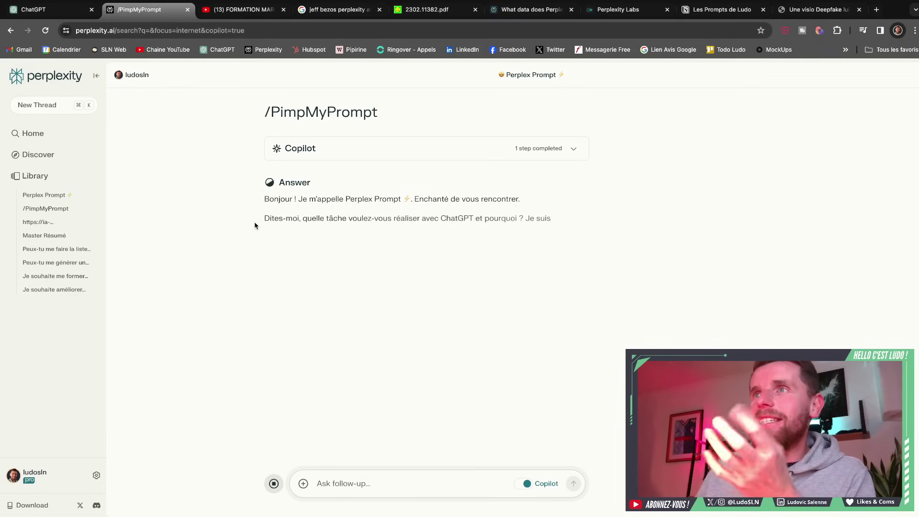
Reply in the thread with "Tâche : rédiger une newsletter sur les négociations entre Figure AI et OpenAI"
left_click_drag(346, 200, 411, 199)
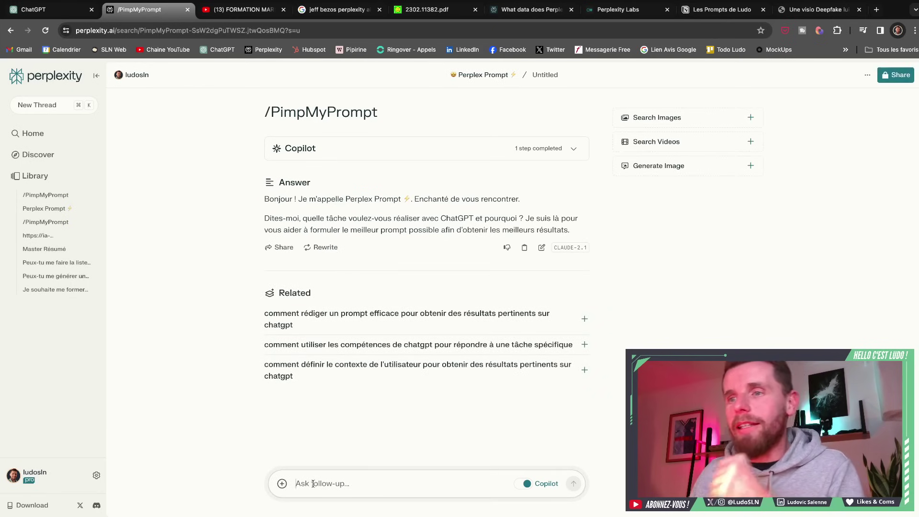
type("Tâche :")
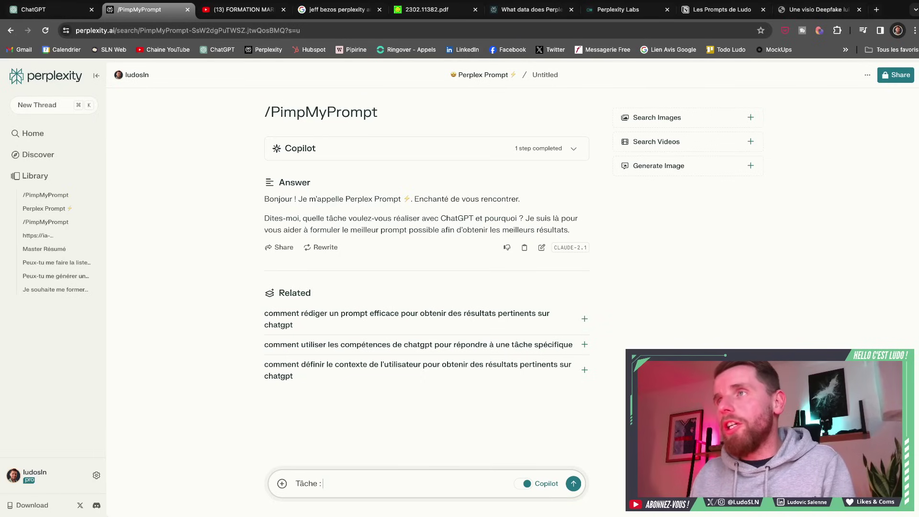
type("rédiger une newsletter sur les négociations entre Figure AI et OpenAI")
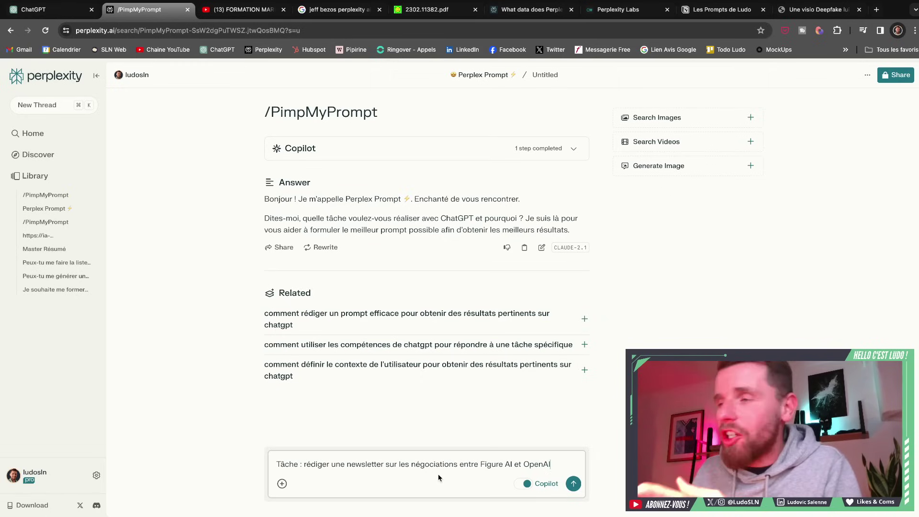
left_click(573, 484)
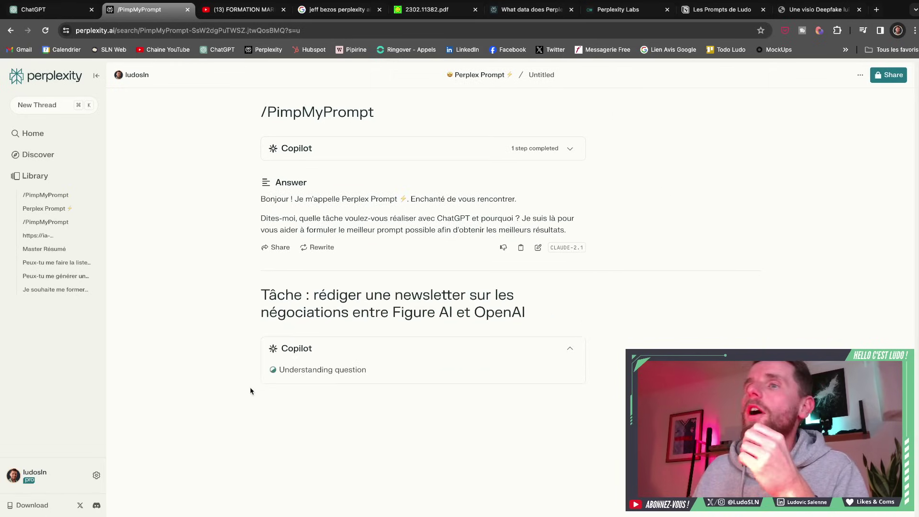
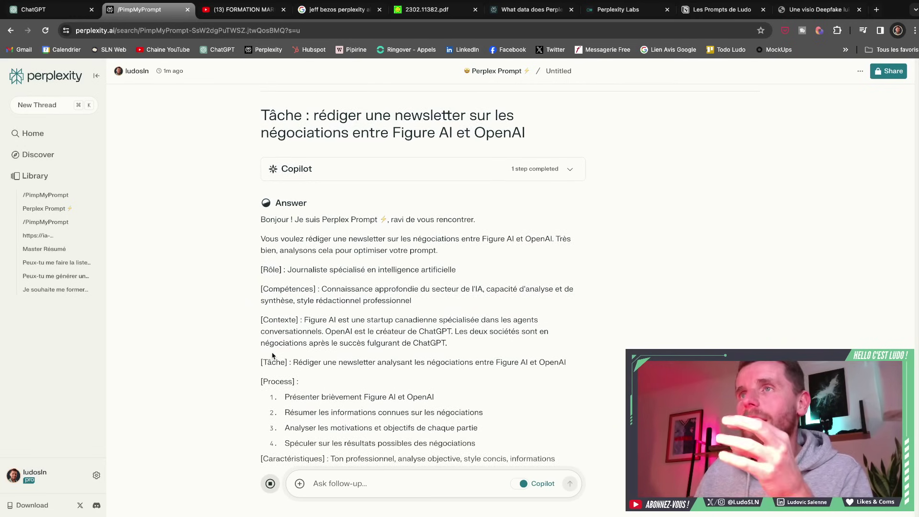
Approve the proposed prompt elements with "Ok", fill in "abonnés à ma chaine YouTube" as the target audience, and skip Copilot's questions
scroll(272, 356, "down", 2)
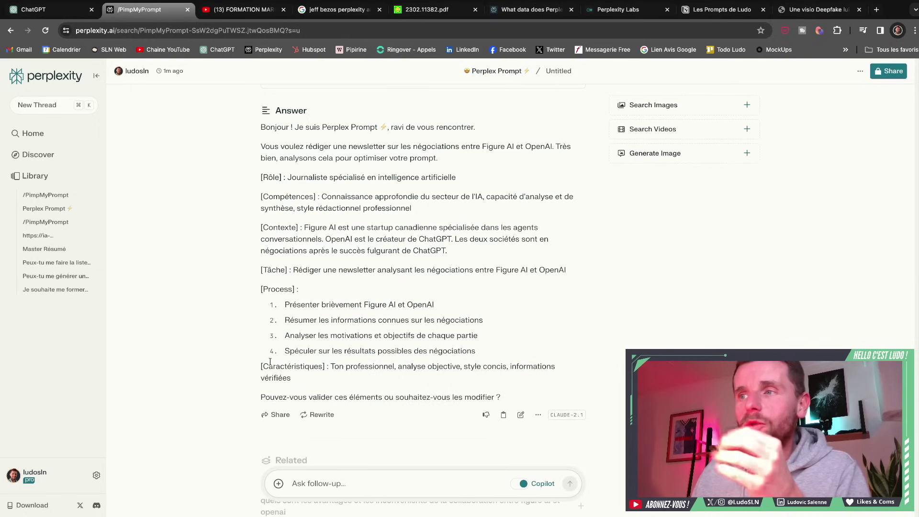
type("Ok")
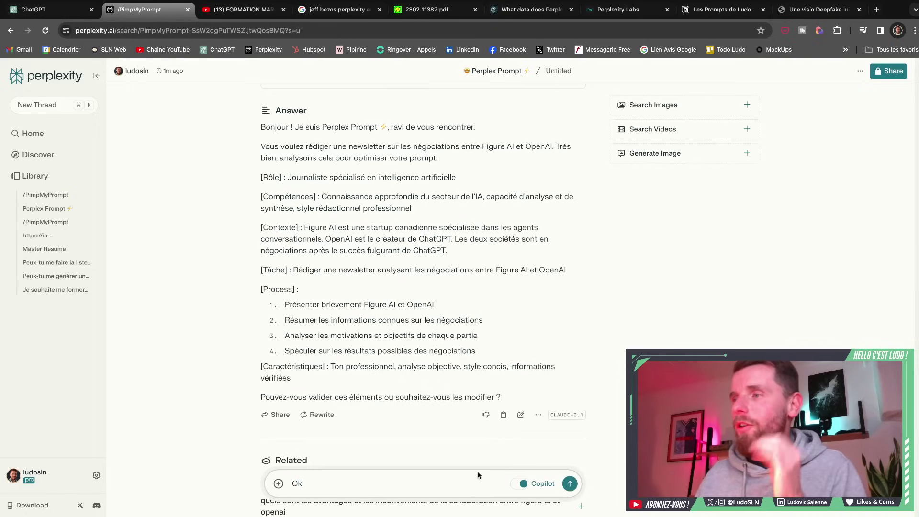
left_click(570, 484)
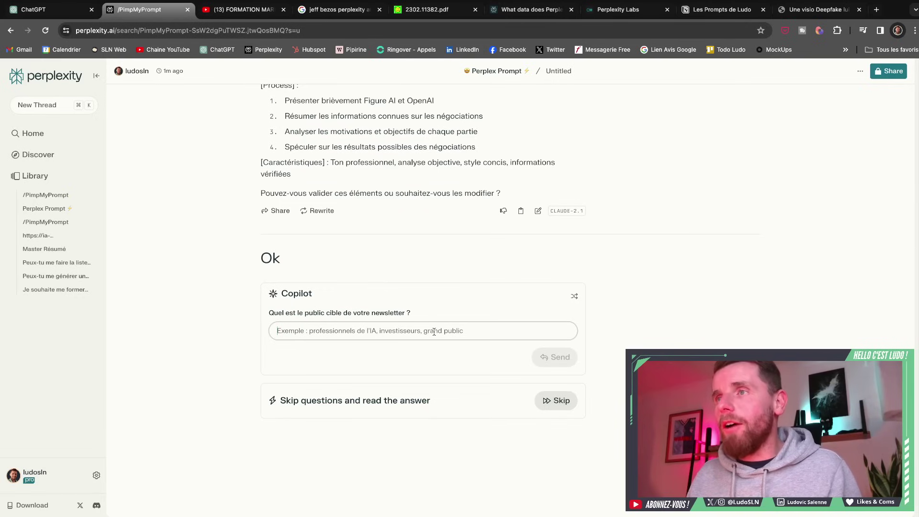
type("abonnés à ma chaine YouTube")
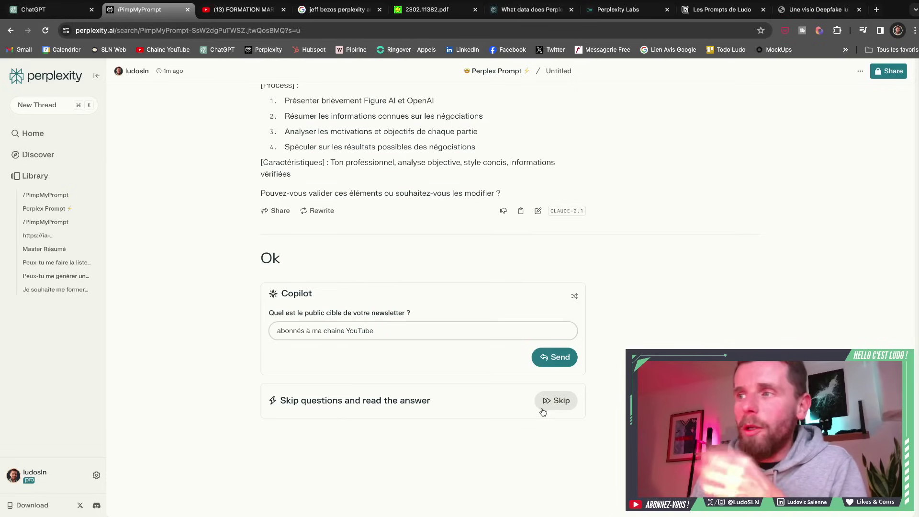
left_click(556, 402)
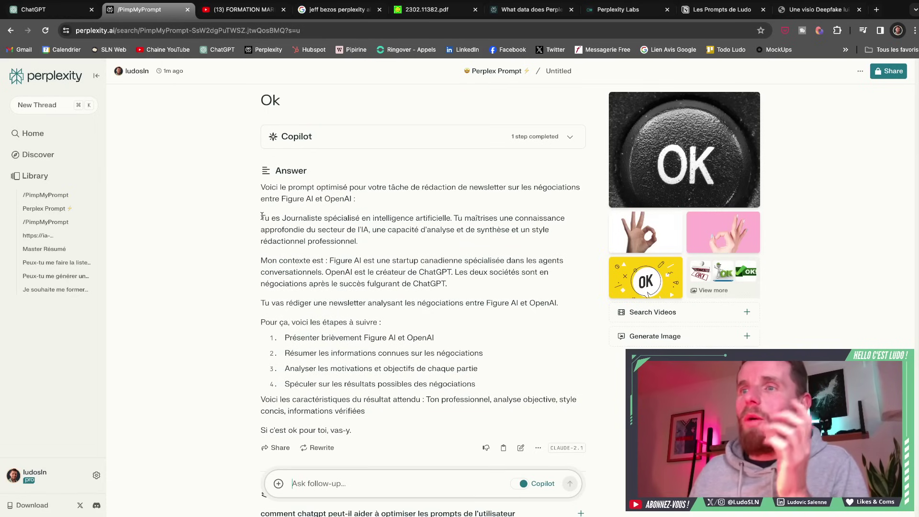
Copy the optimized newsletter prompt from "Tu es Journaliste" to "vas-y." and set the AI model to GPT-4 in the account settings
left_click_drag(261, 215, 364, 430)
key("super+c")
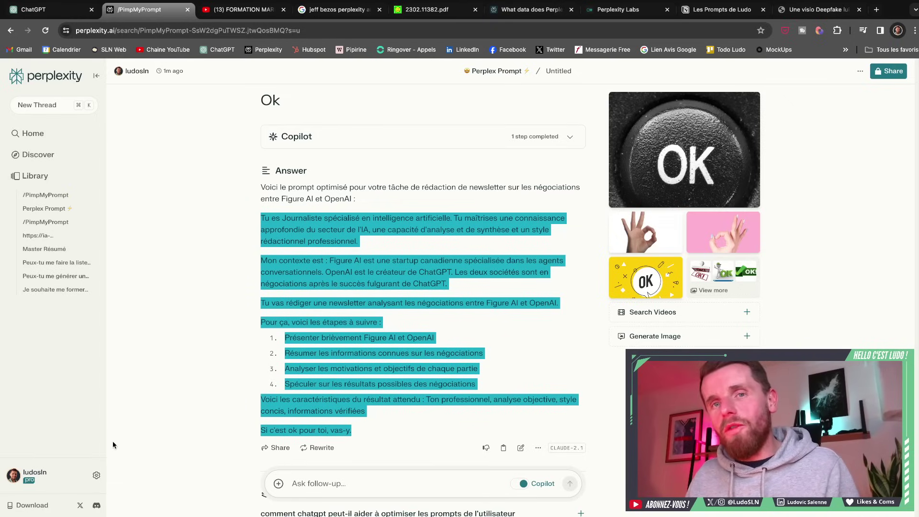
left_click(48, 476)
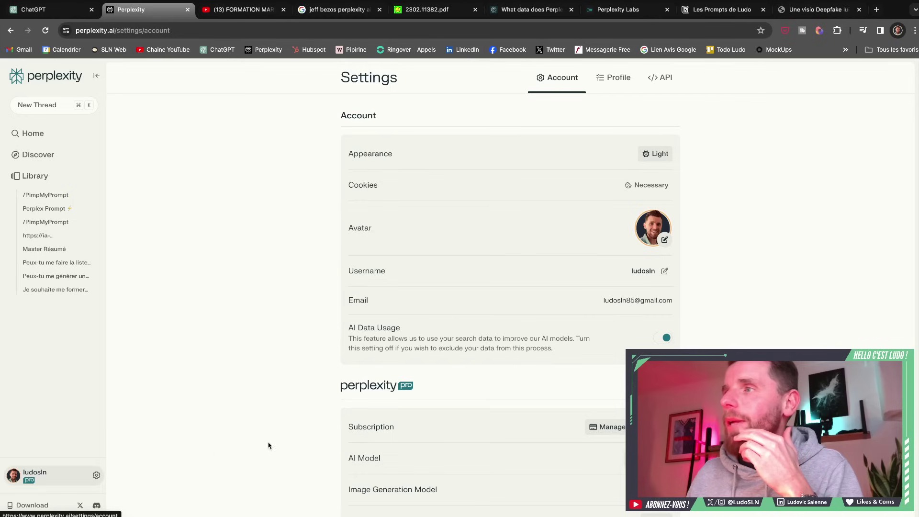
scroll(268, 445, "down", 5)
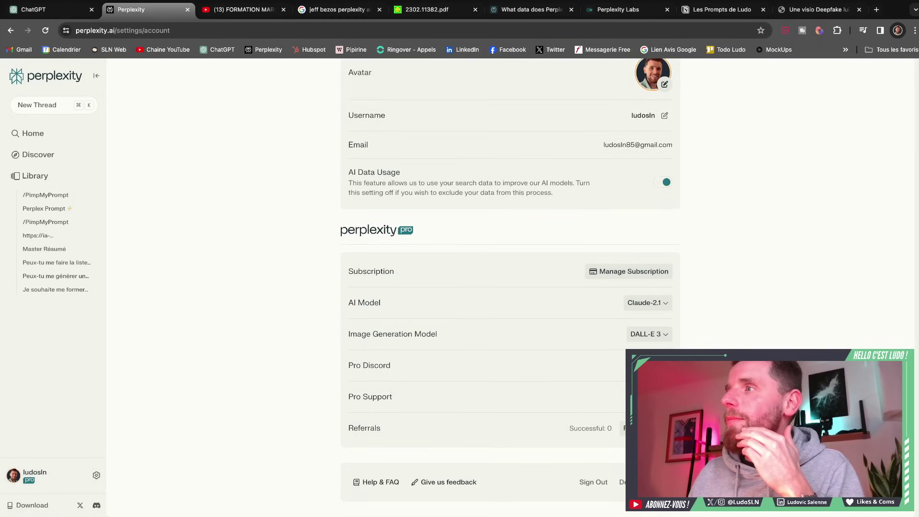
left_click(662, 310)
left_click(586, 382)
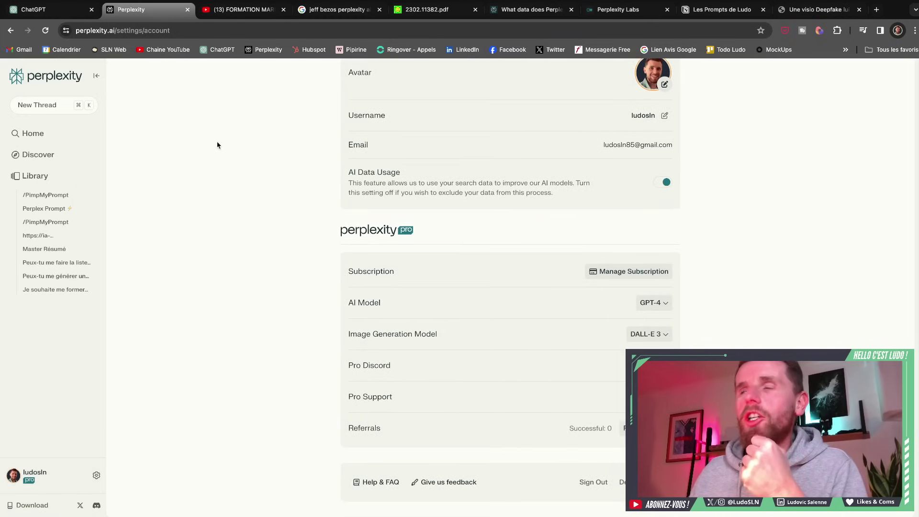
Return to the home page and set the search focus to Writing for a new thread
left_click(48, 77)
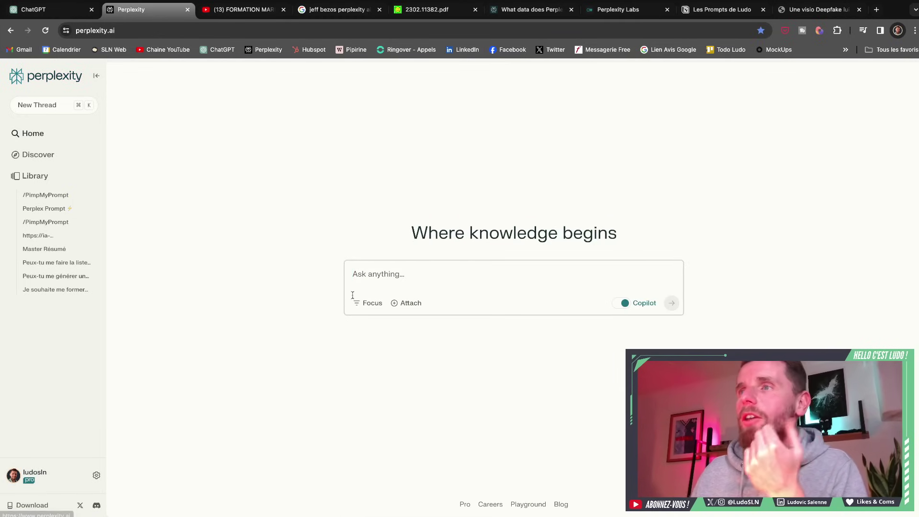
left_click(363, 305)
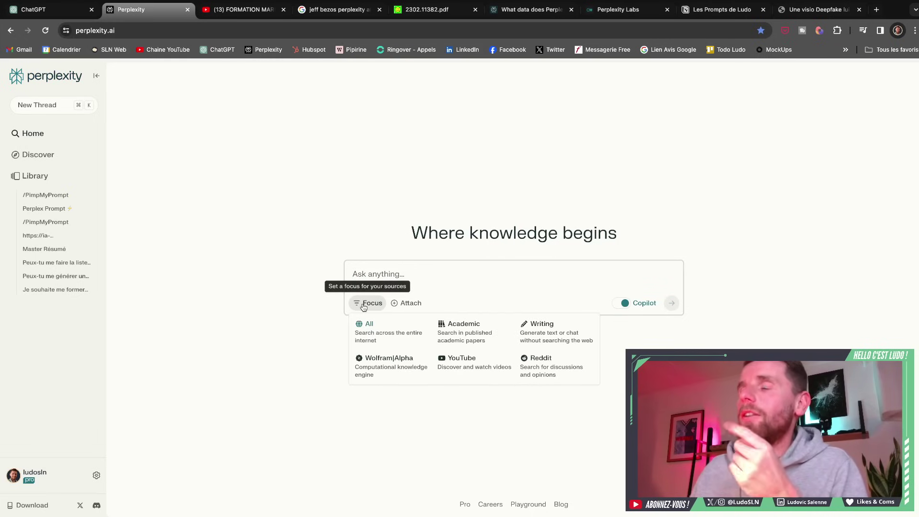
left_click(550, 337)
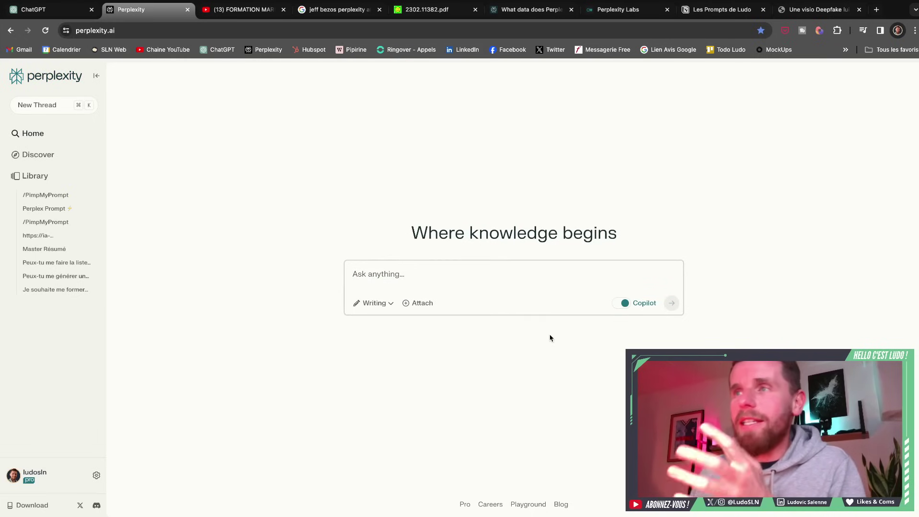
Reset the search focus from Writing to the default and submit the copied newsletter prompt as a new thread
left_click(387, 312)
left_click(389, 327)
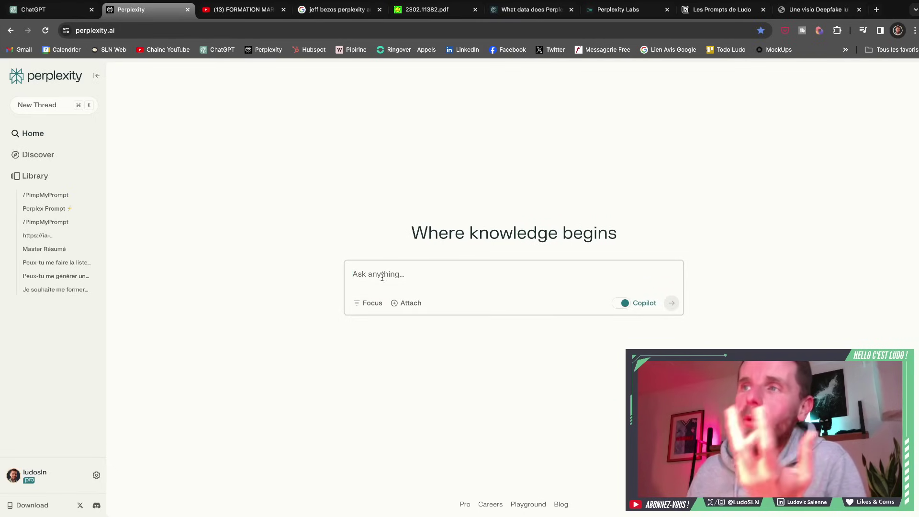
left_click(382, 277)
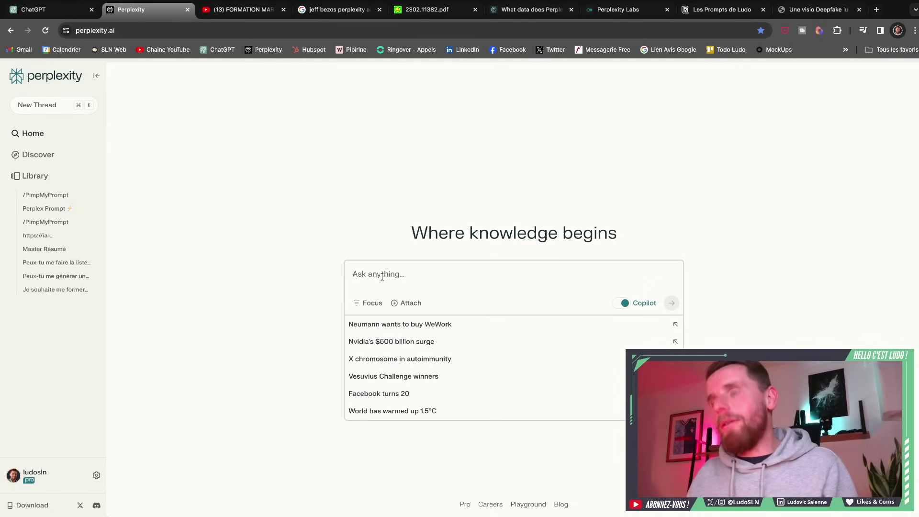
key("super+v")
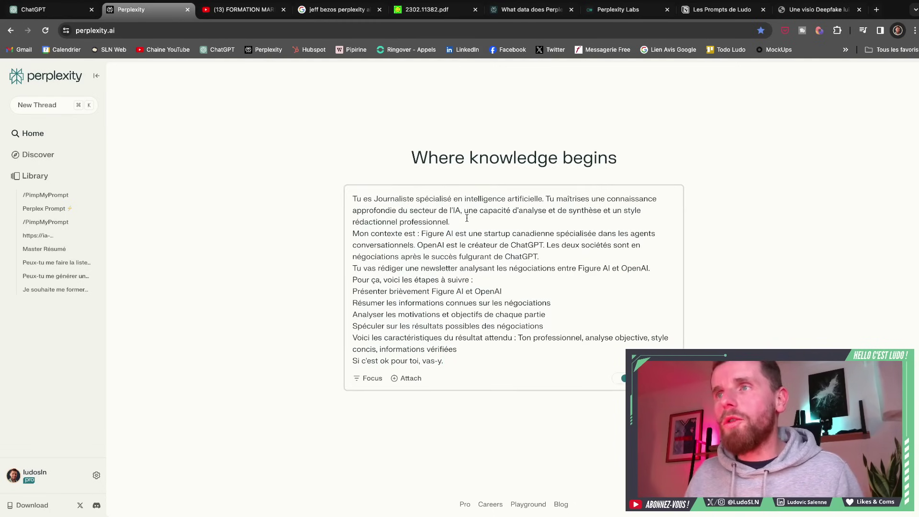
key("Return")
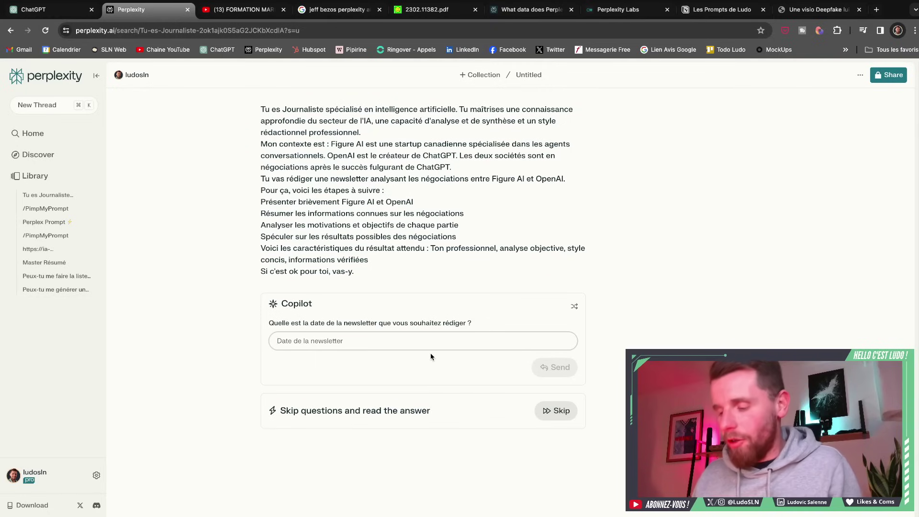
Answer Copilot's question about the newsletter date with "Aujourdhui" and review the generated newsletter on Figure AI and OpenAI
type("Aujourdhui")
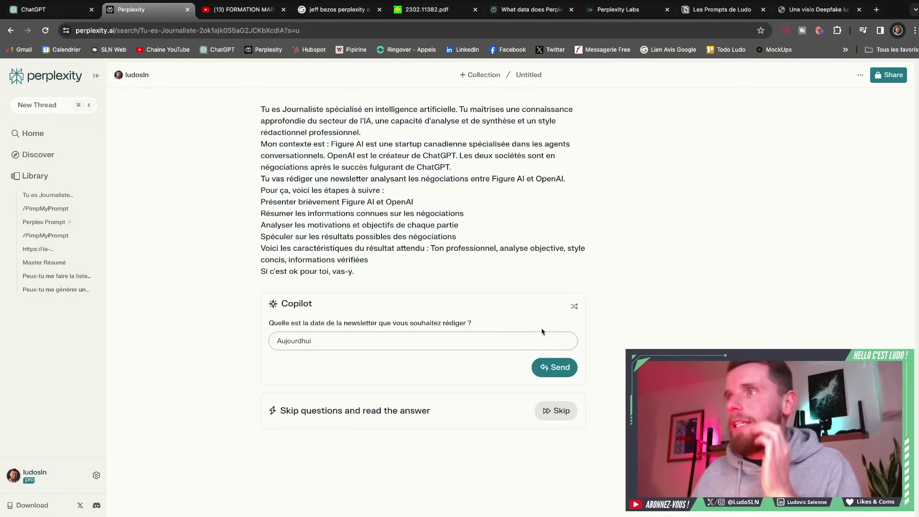
left_click(553, 367)
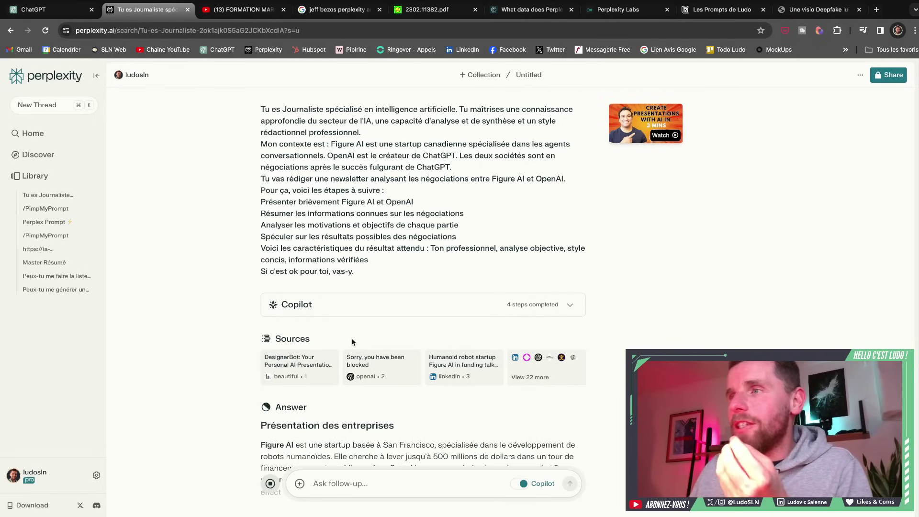
scroll(352, 338, "down", 5)
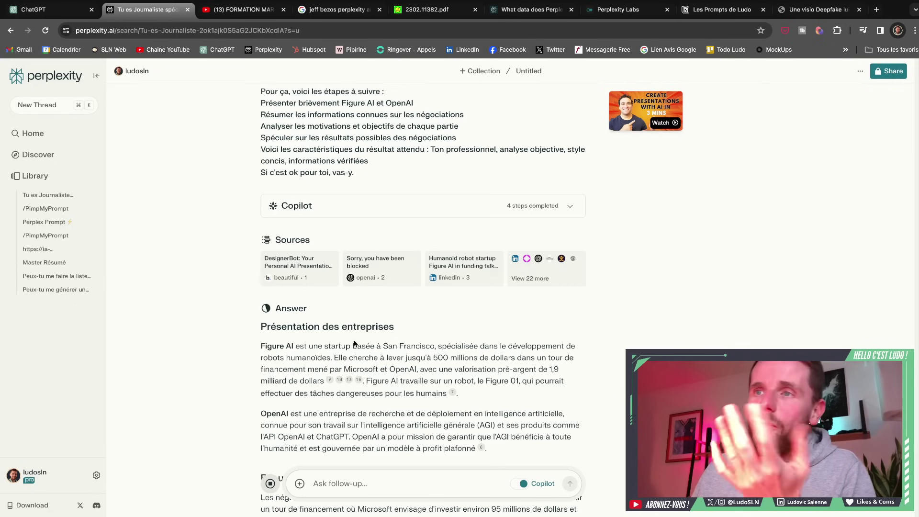
scroll(354, 340, "down", 2)
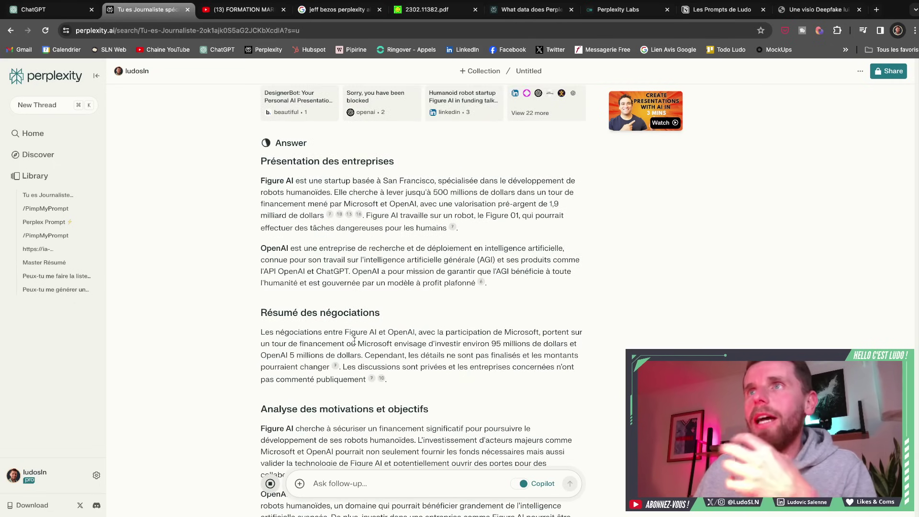
scroll(354, 341, "down", 4)
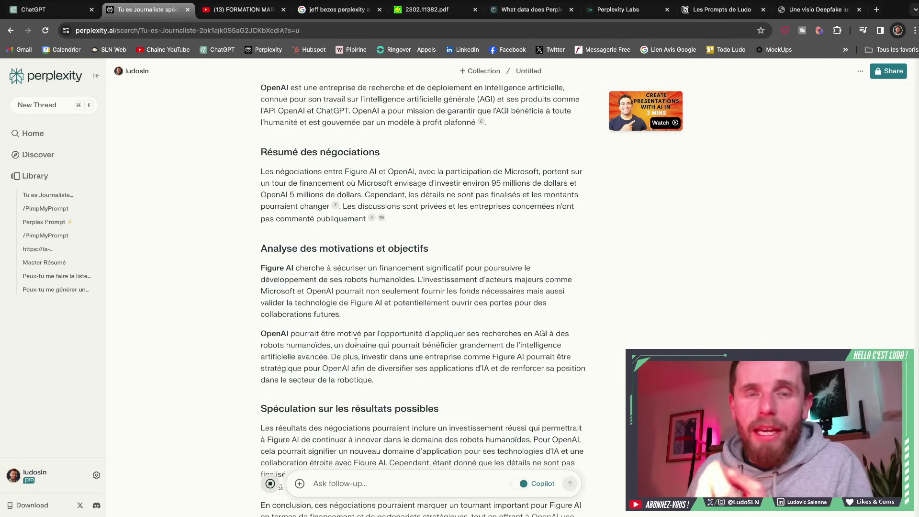
scroll(356, 342, "down", 2)
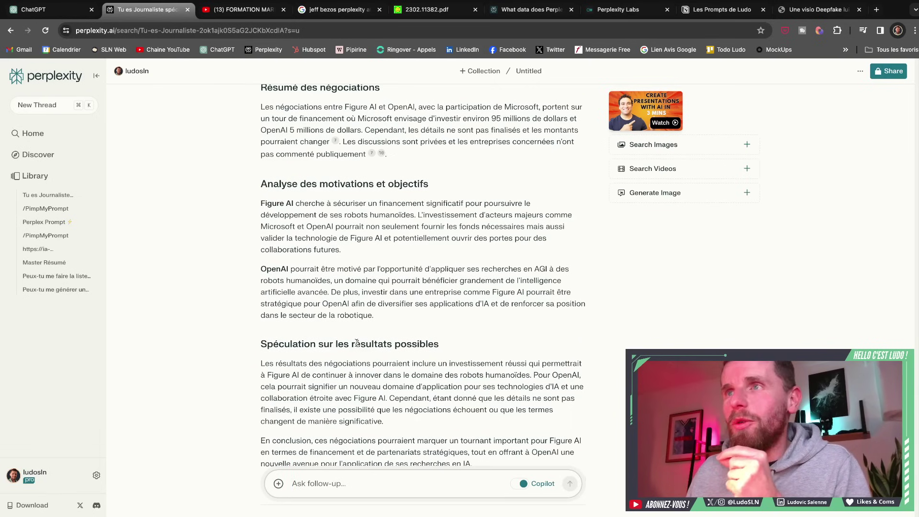
scroll(356, 343, "up", 10)
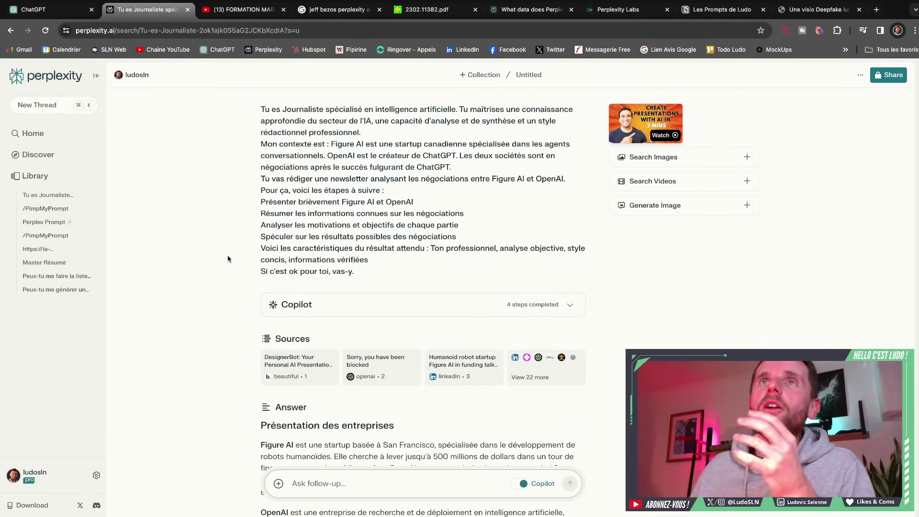
Leave the thread for the home page, then switch to the ia-actus.fr site and browse the articles on its homepage
left_click(55, 83)
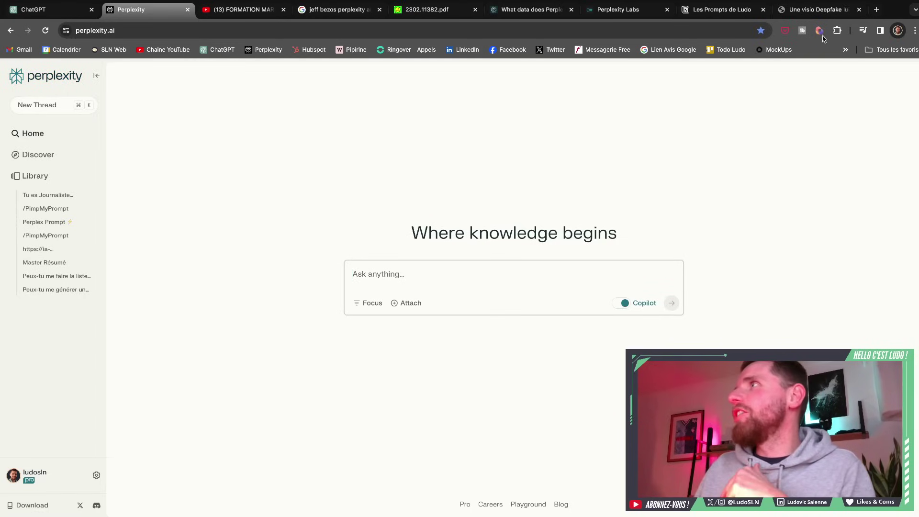
left_click(815, 10)
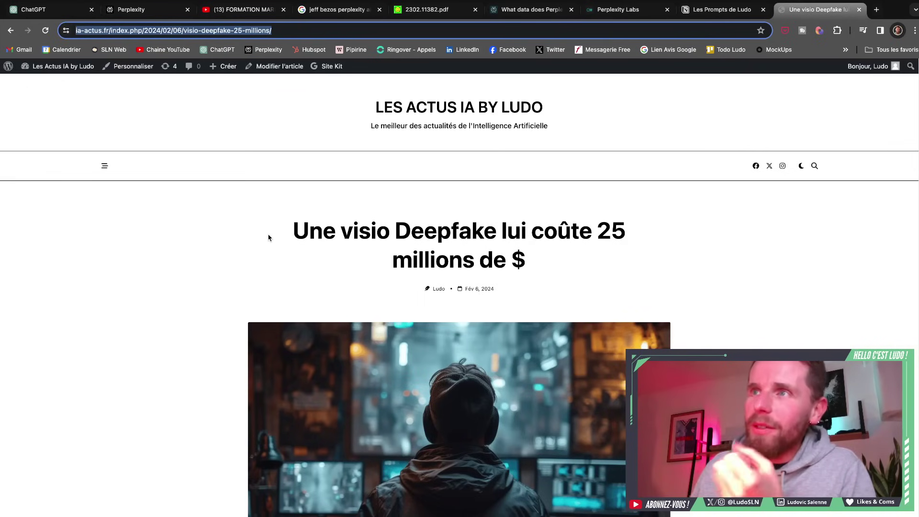
left_click_drag(291, 232, 545, 268)
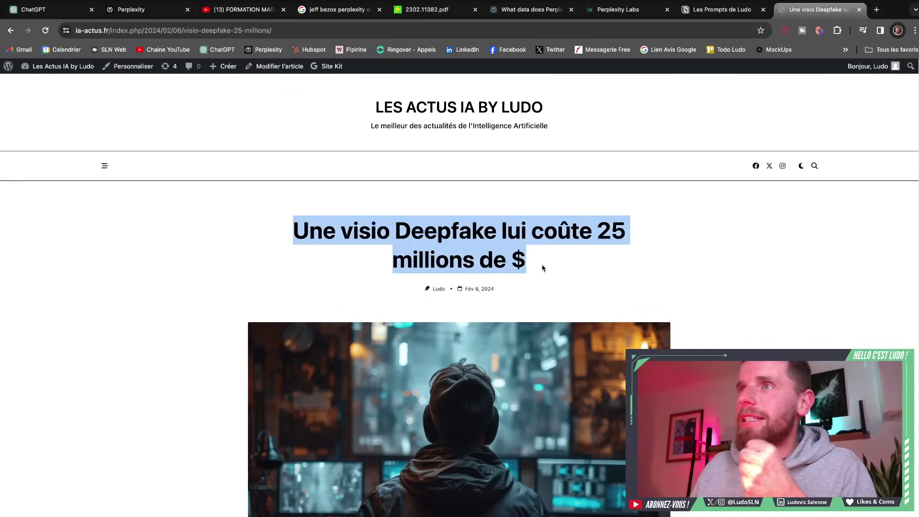
left_click(273, 265)
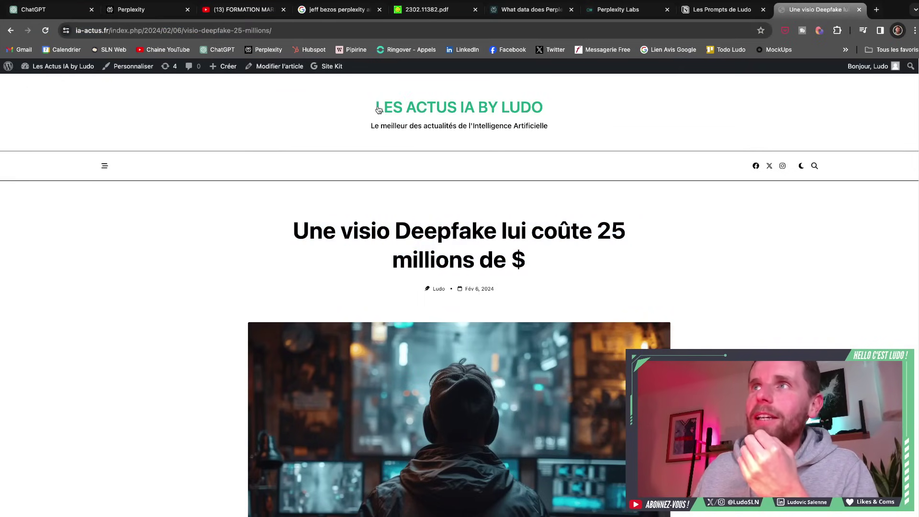
left_click_drag(366, 110, 578, 112)
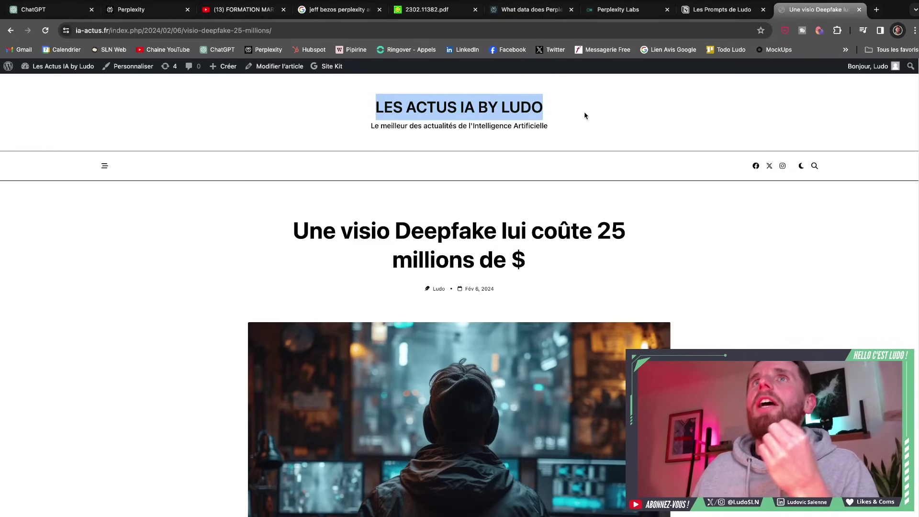
left_click(406, 111)
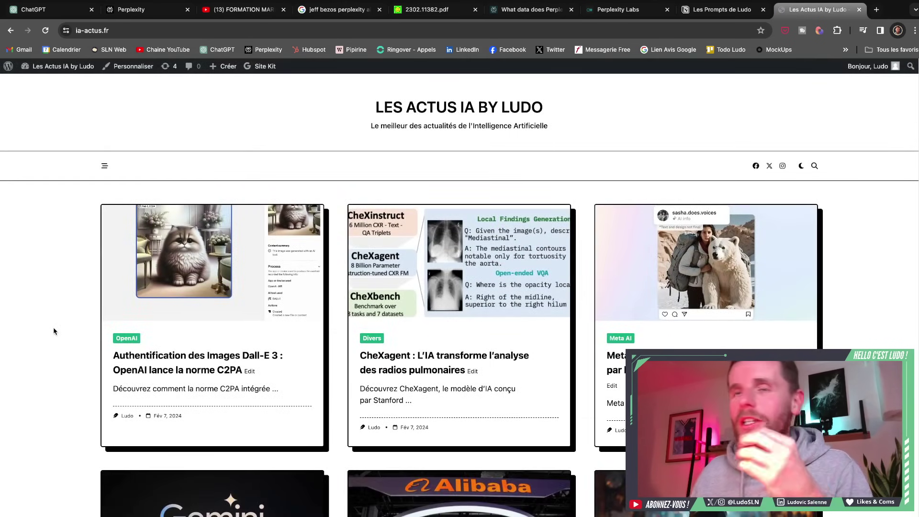
scroll(53, 327, "down", 1)
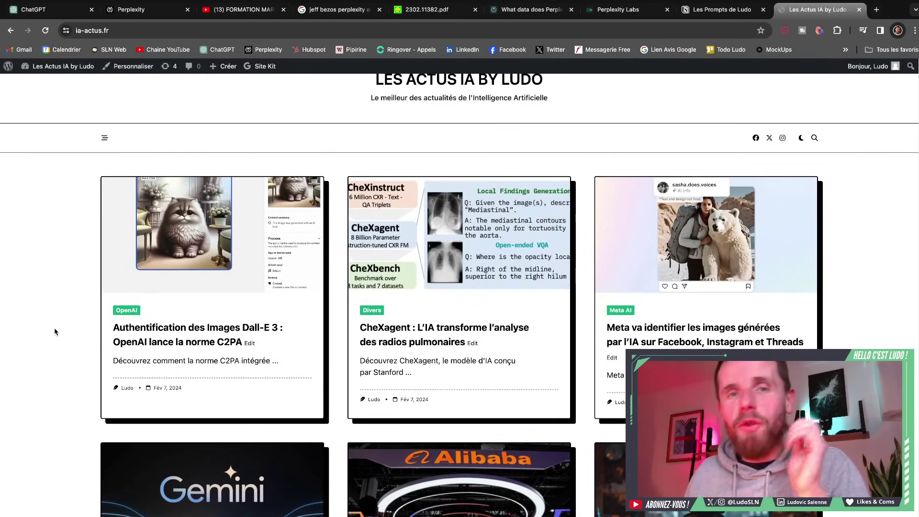
scroll(56, 328, "down", 1)
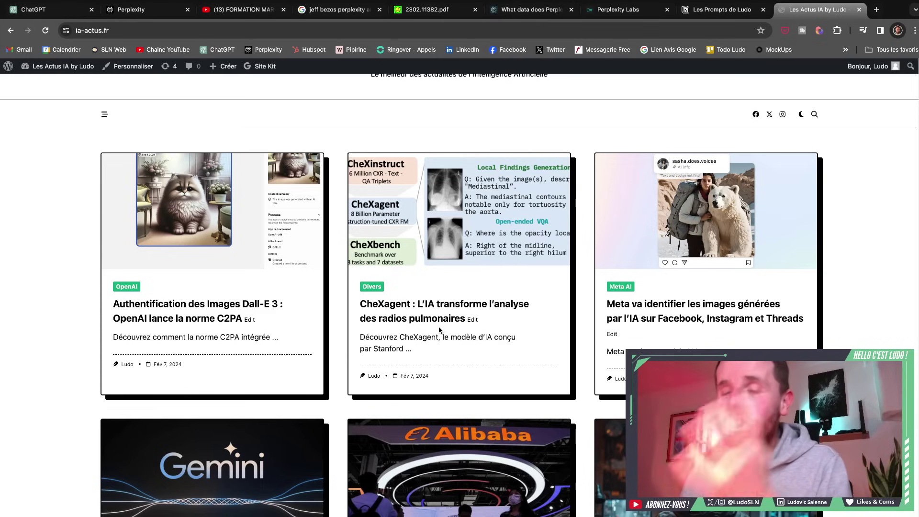
scroll(439, 329, "down", 1)
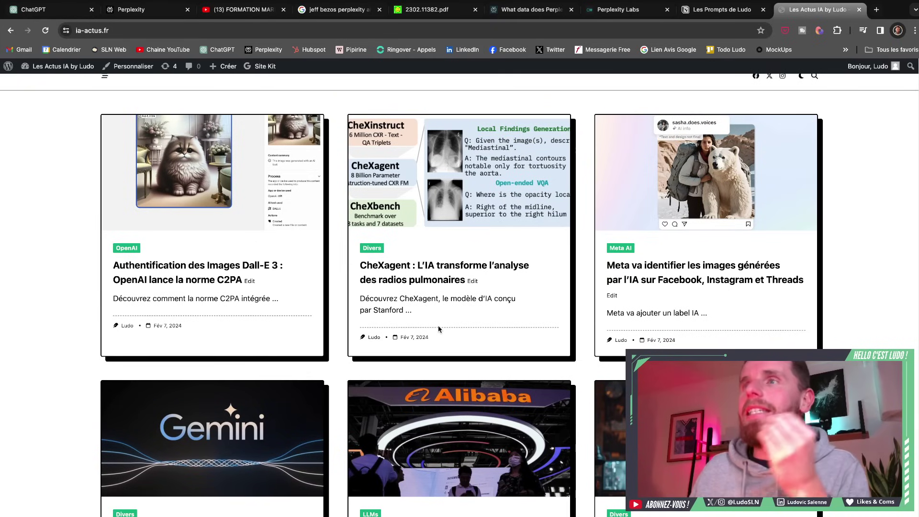
Open the article on OpenAI's C2PA standard for Dall-E 3 images and read through its key points, body and source
left_click(224, 281)
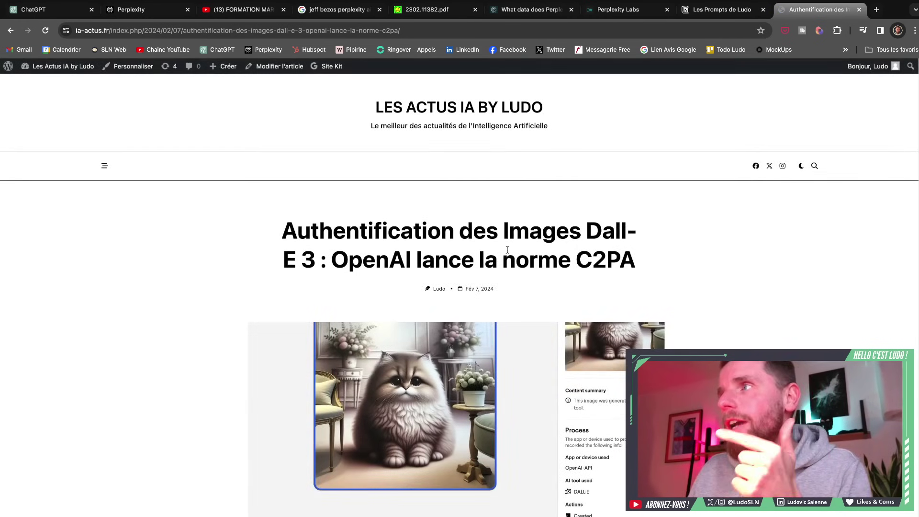
left_click_drag(574, 254, 656, 263)
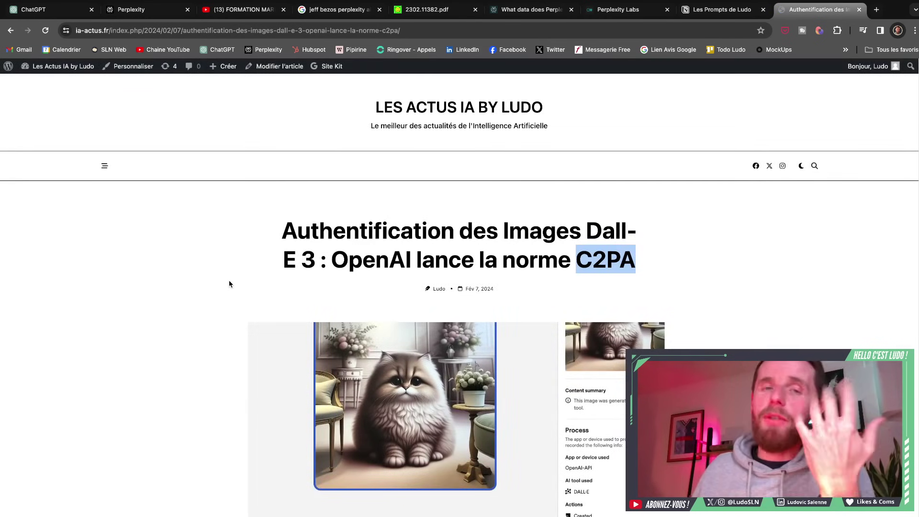
scroll(229, 283, "down", 1)
scroll(230, 284, "down", 1)
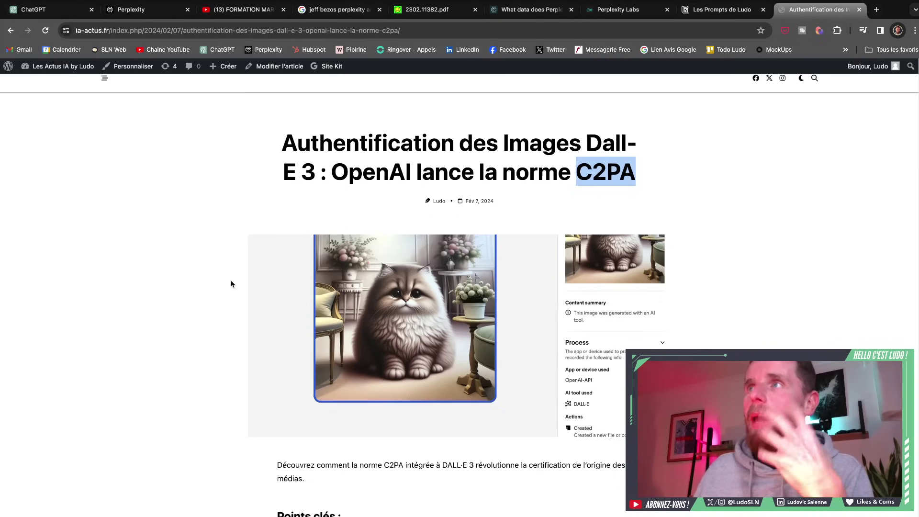
scroll(234, 284, "down", 2)
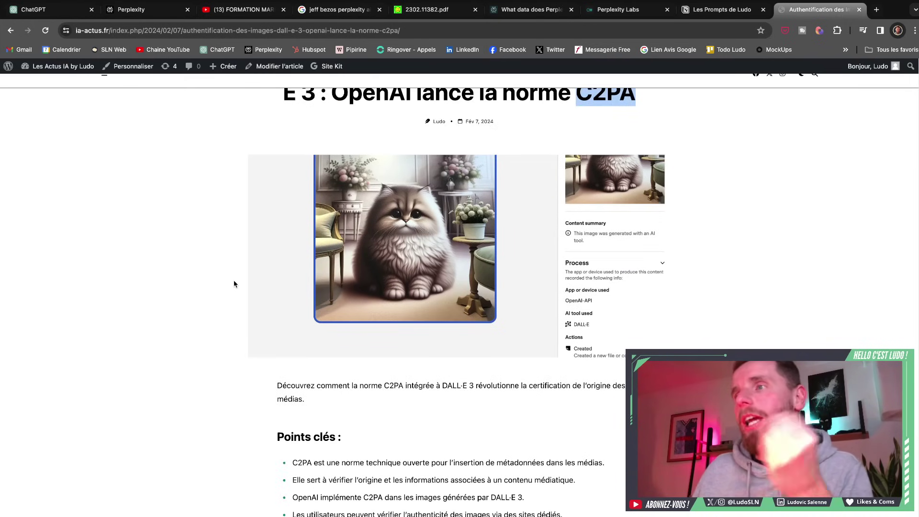
scroll(234, 284, "down", 10)
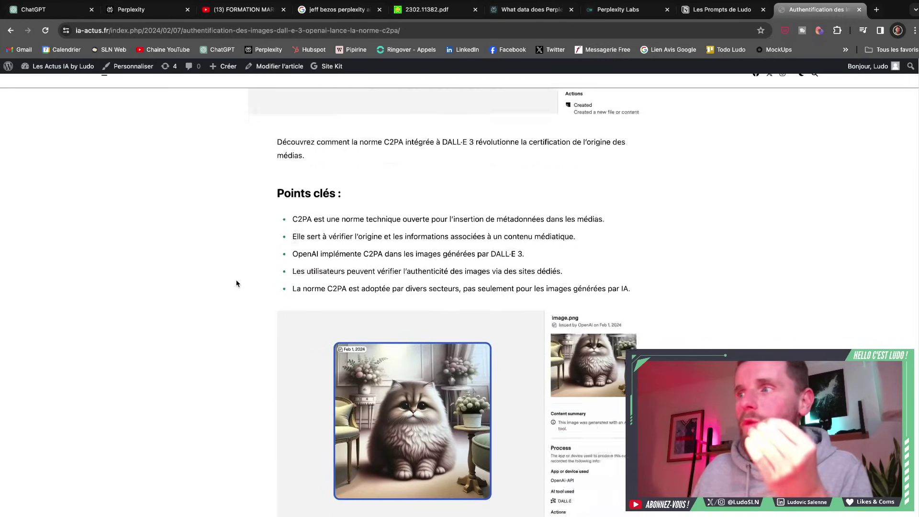
scroll(237, 283, "down", 3)
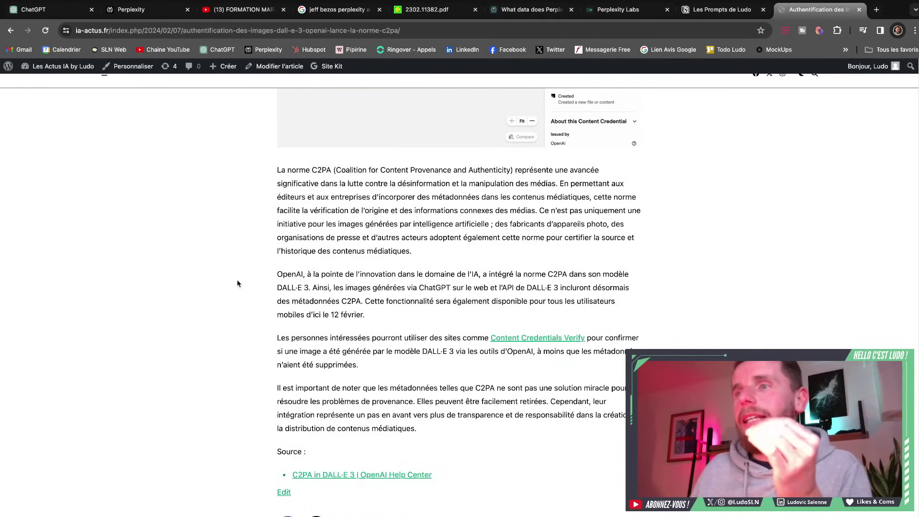
scroll(237, 280, "up", 15)
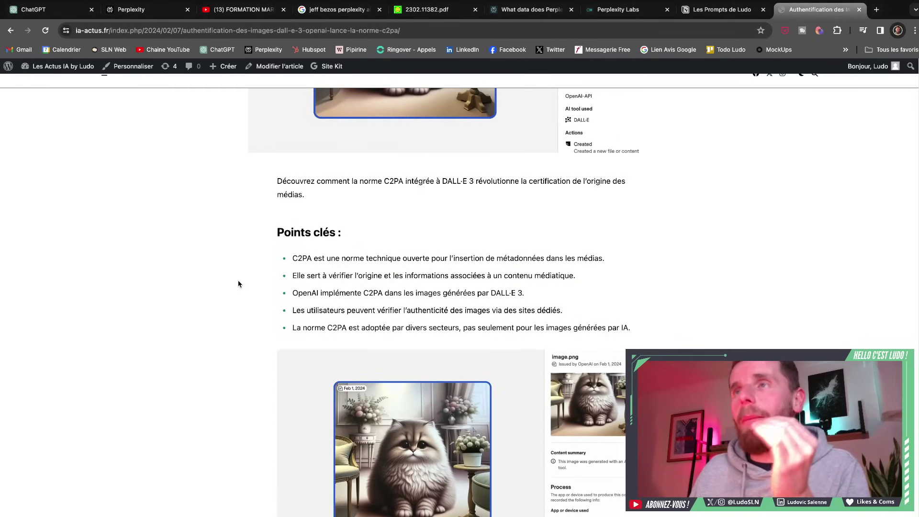
scroll(237, 283, "up", 8)
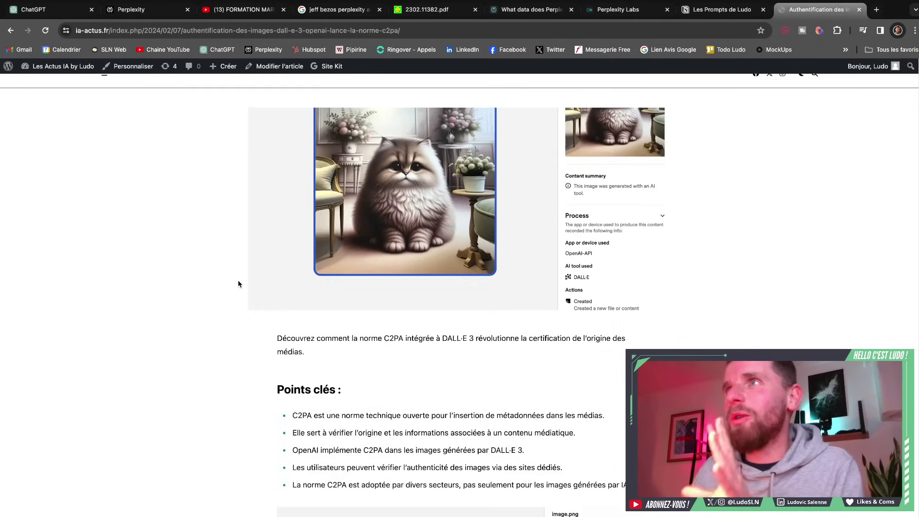
scroll(238, 283, "up", 1)
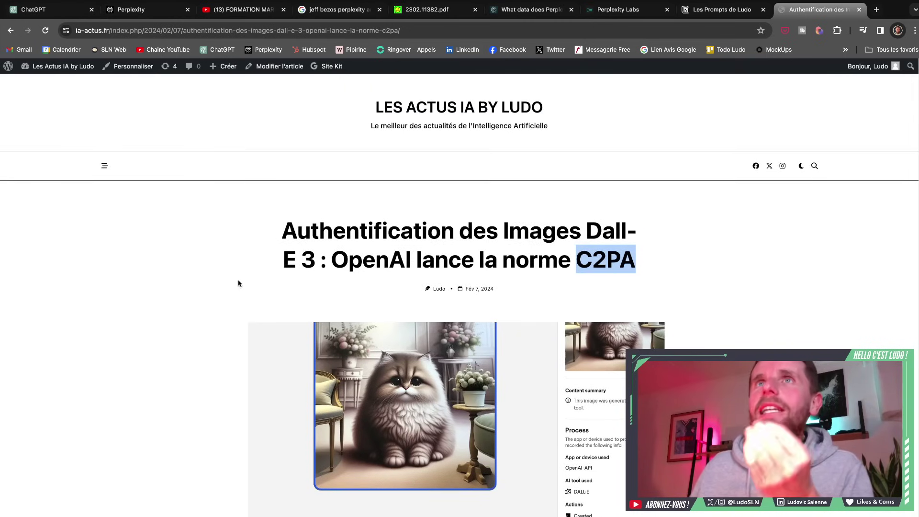
Switch to the FAQ page "What data does Perplexity collect about me?" and read its data storage, sharing and opt-out answers
left_click(150, 10)
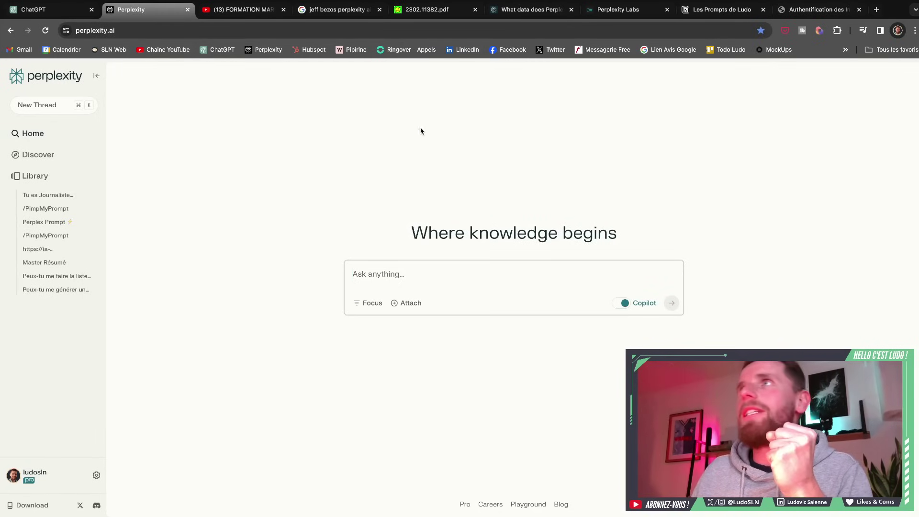
left_click(515, 17)
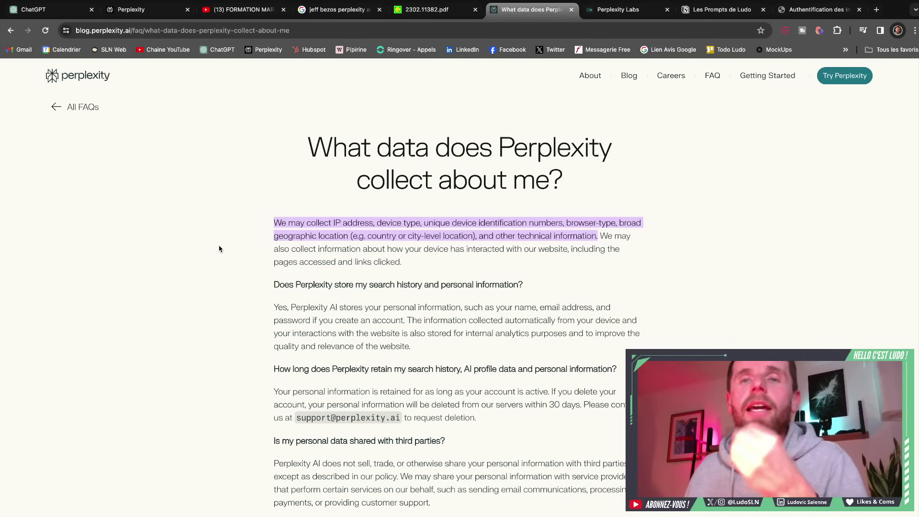
scroll(220, 250, "down", 1)
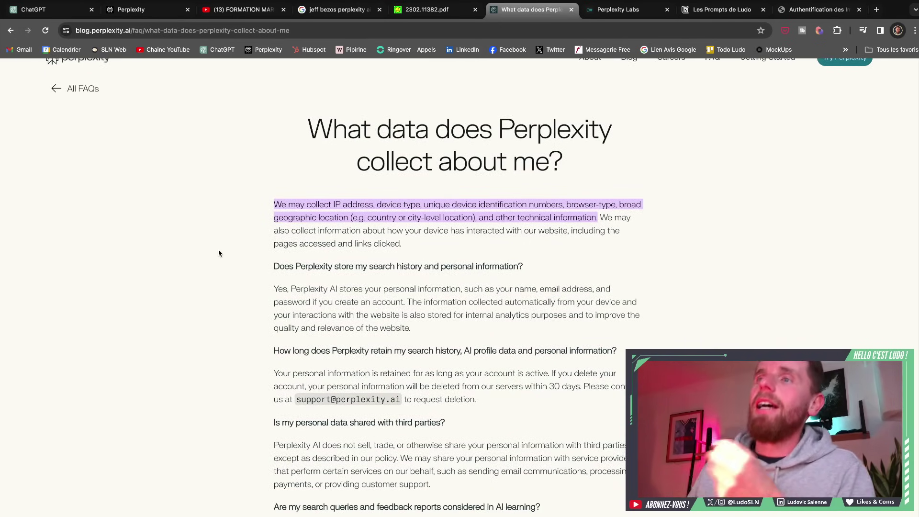
scroll(218, 253, "down", 3)
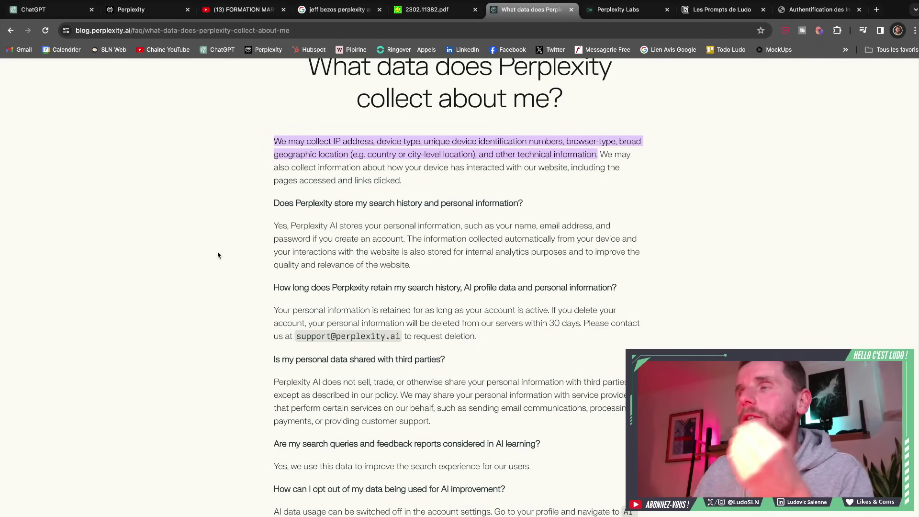
scroll(218, 255, "down", 8)
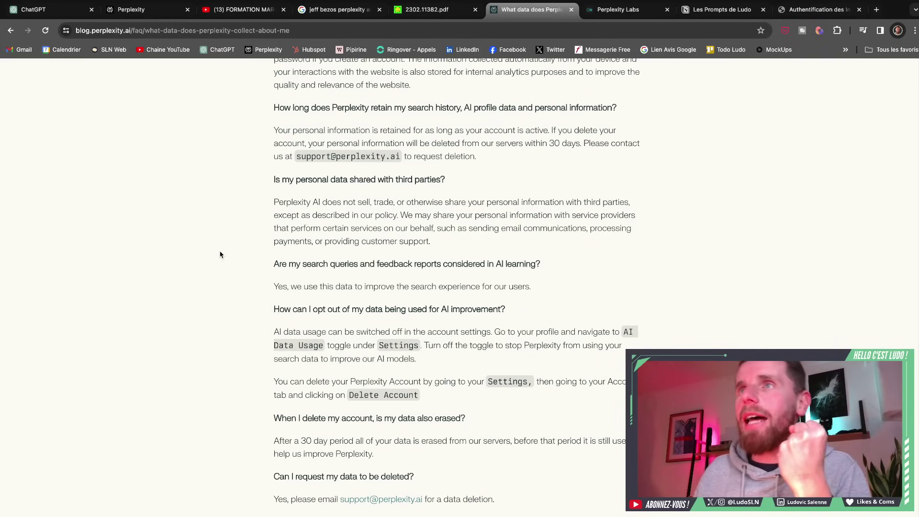
scroll(221, 255, "up", 7)
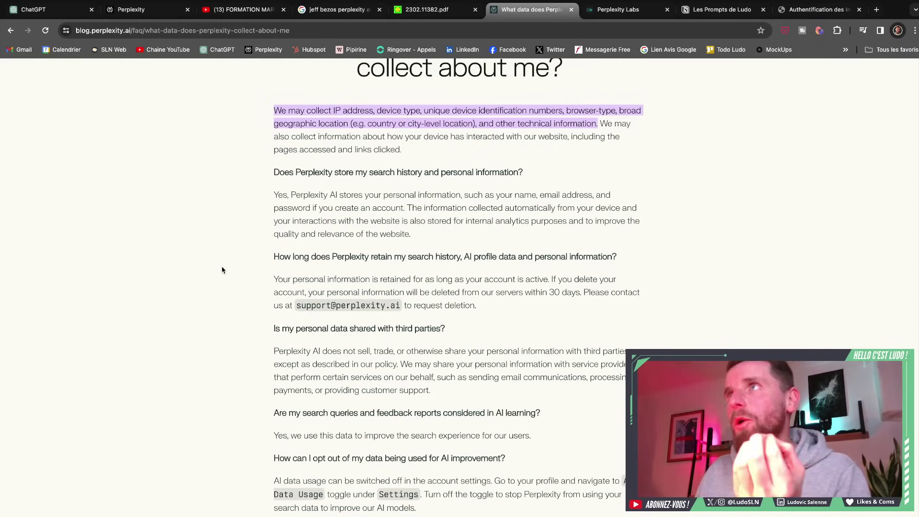
Leave the data collection FAQ for the Perplexity home page and open the Perplexity Labs Playground
scroll(222, 270, "up", 5)
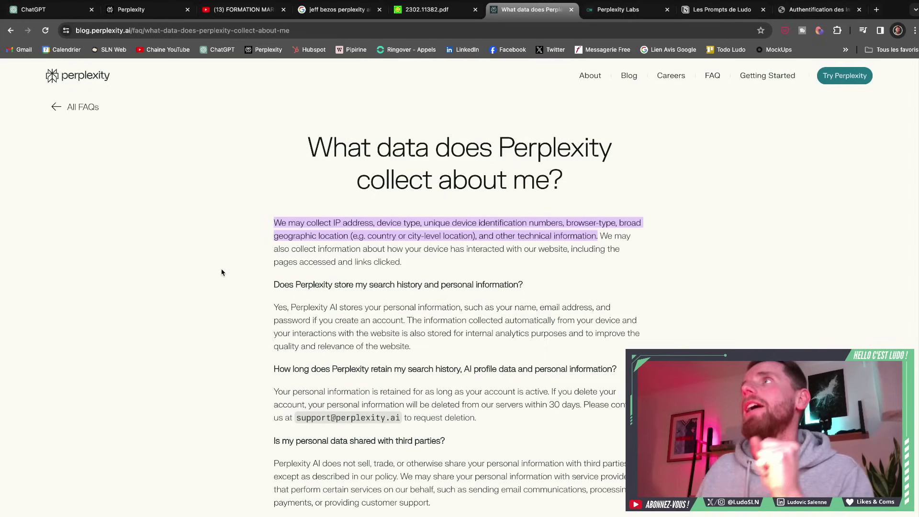
left_click(131, 10)
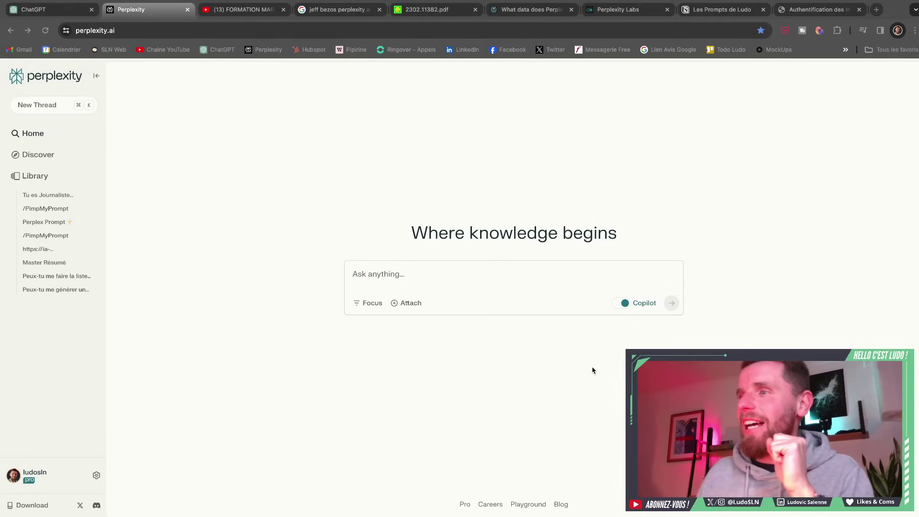
left_click(519, 511)
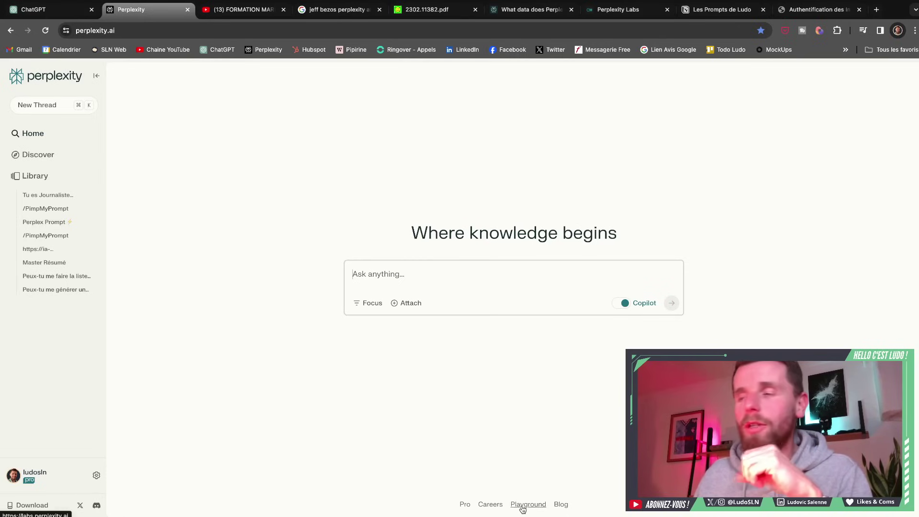
left_click(522, 510)
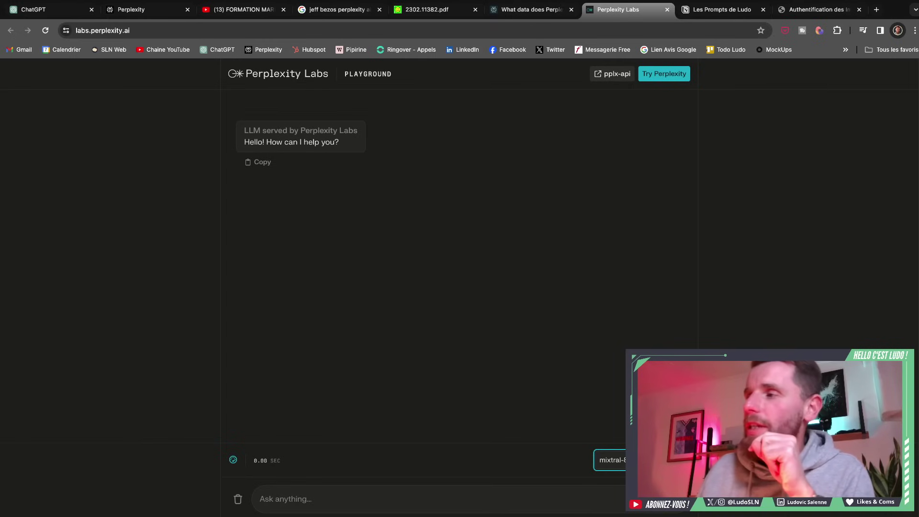
Switch the Playground's language model from Mixtral to Llama 2 and look through the other available models
left_click(610, 460)
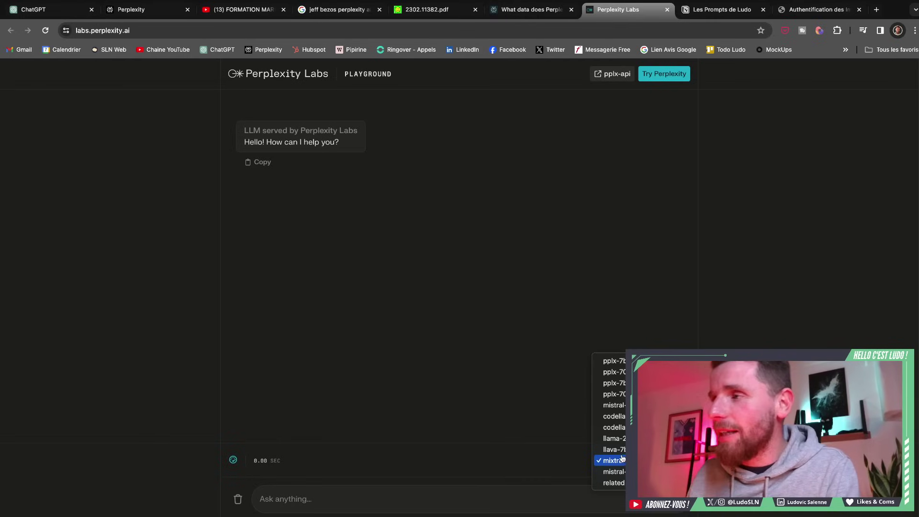
left_click(623, 441)
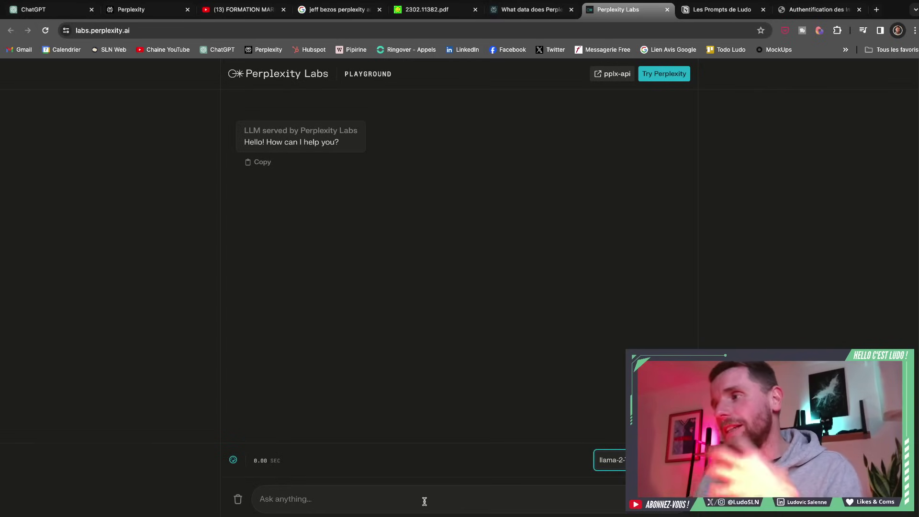
left_click(612, 462)
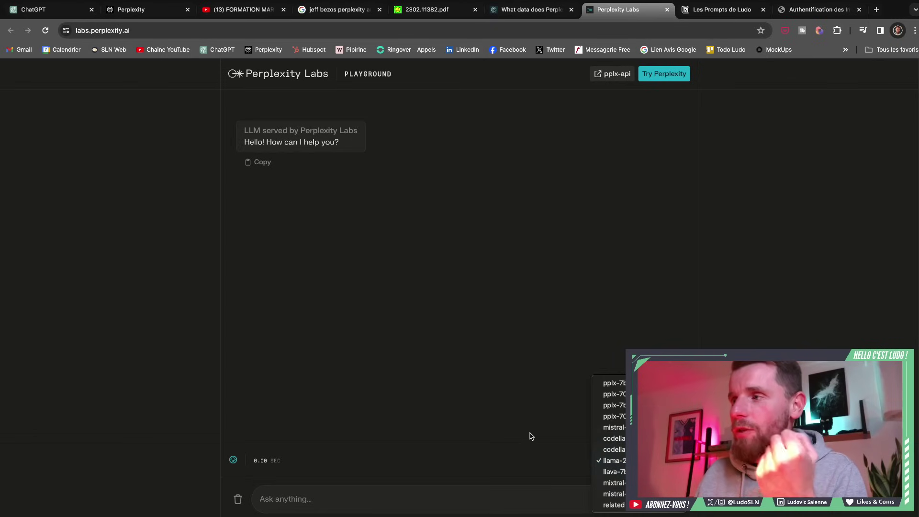
left_click(477, 495)
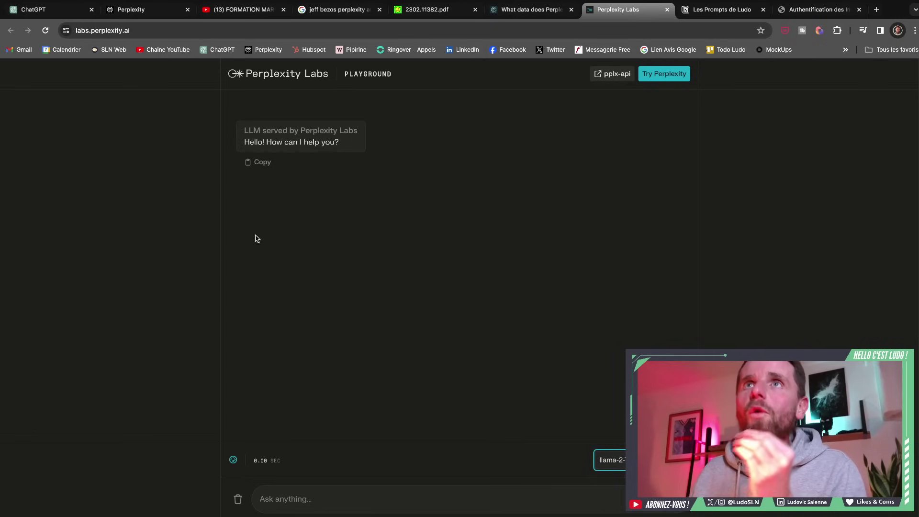
Return to the Perplexity home page and turn Copilot off for the search box
left_click(137, 10)
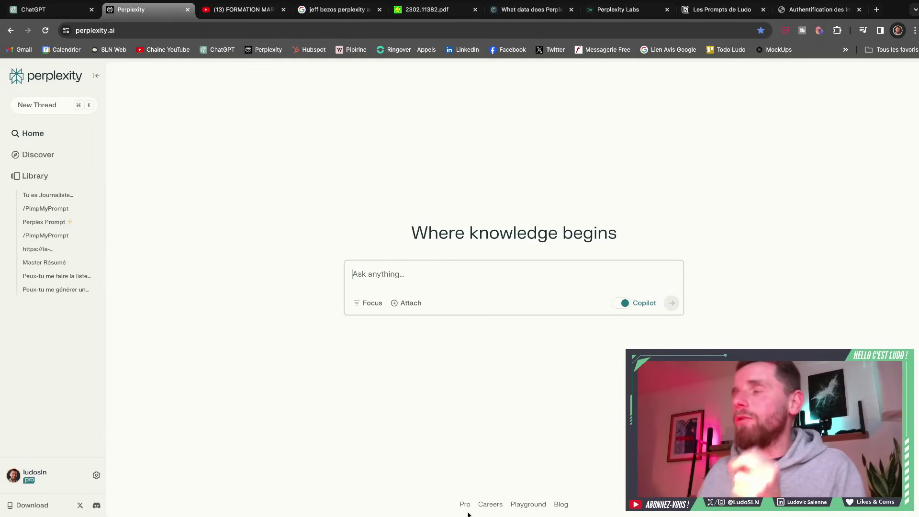
left_click(629, 307)
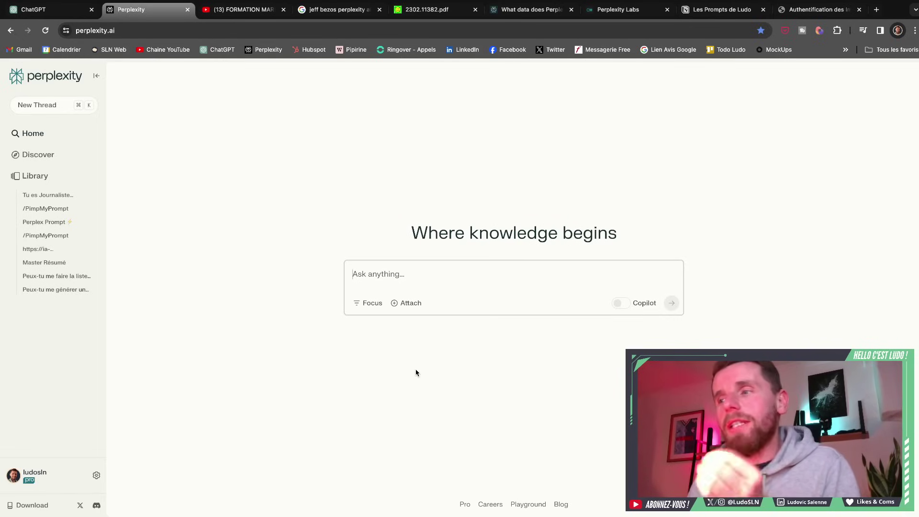
Check the Unlimited Copilot Queries benefit on the Perplexity Pro page, then return home and turn Copilot on
left_click(464, 504)
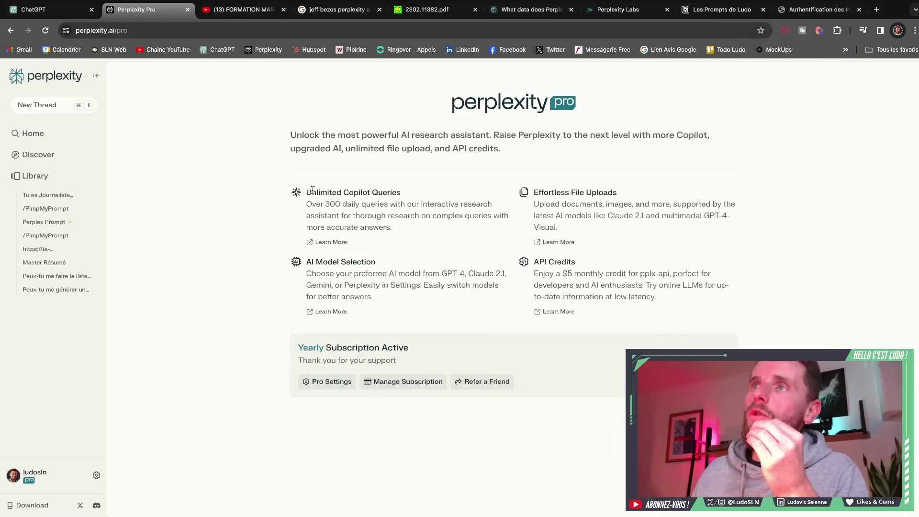
left_click_drag(306, 192, 422, 198)
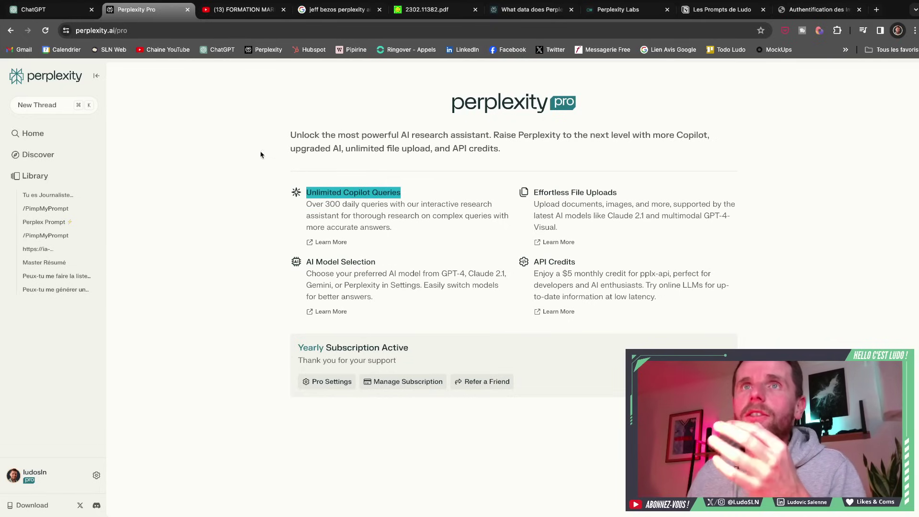
left_click(70, 77)
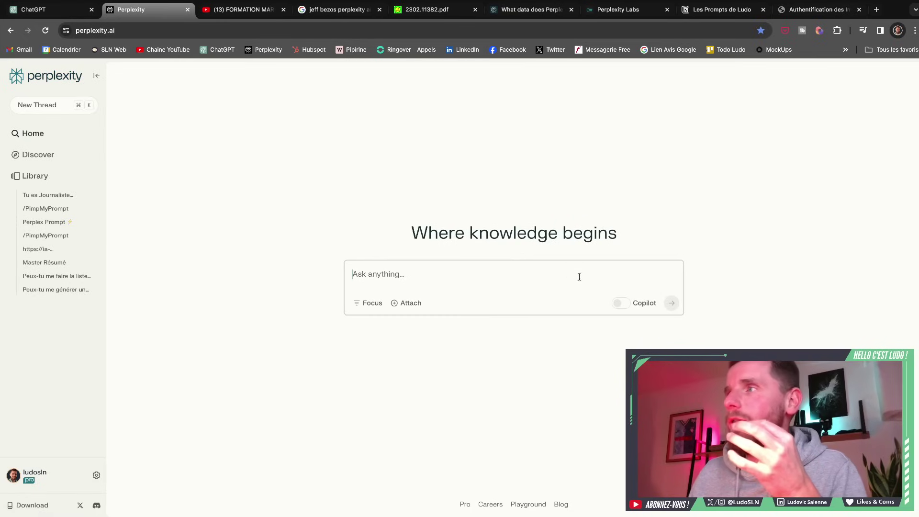
left_click(623, 306)
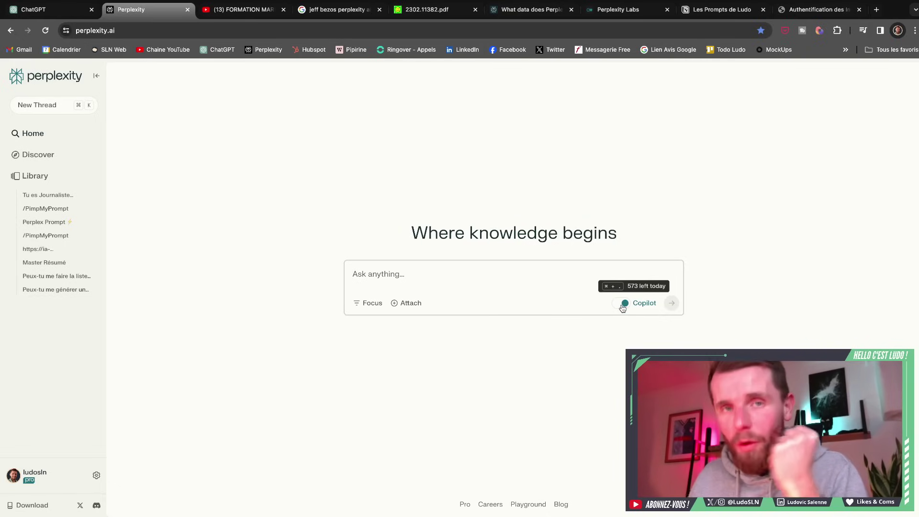
Reopen the Perplexity Pro page and read the AI Model Selection, API Credits and Effortless File Uploads benefits
left_click(465, 505)
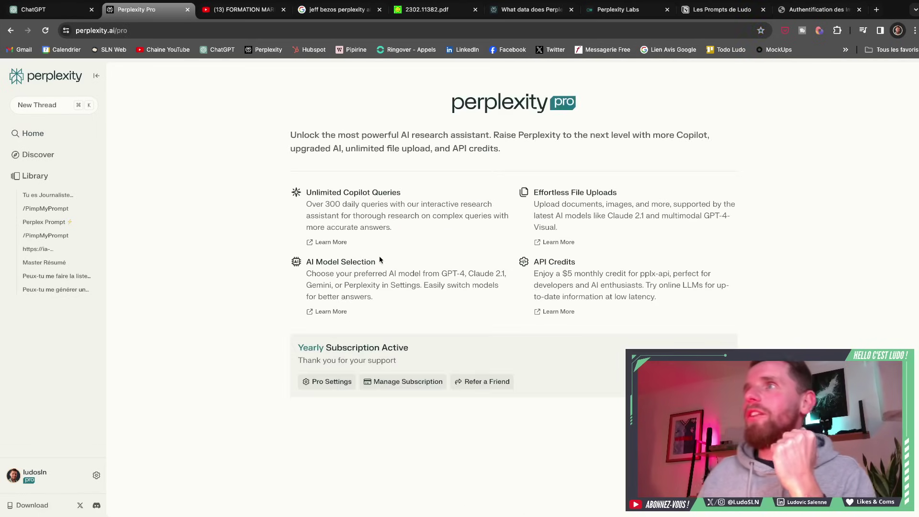
left_click_drag(303, 264, 416, 300)
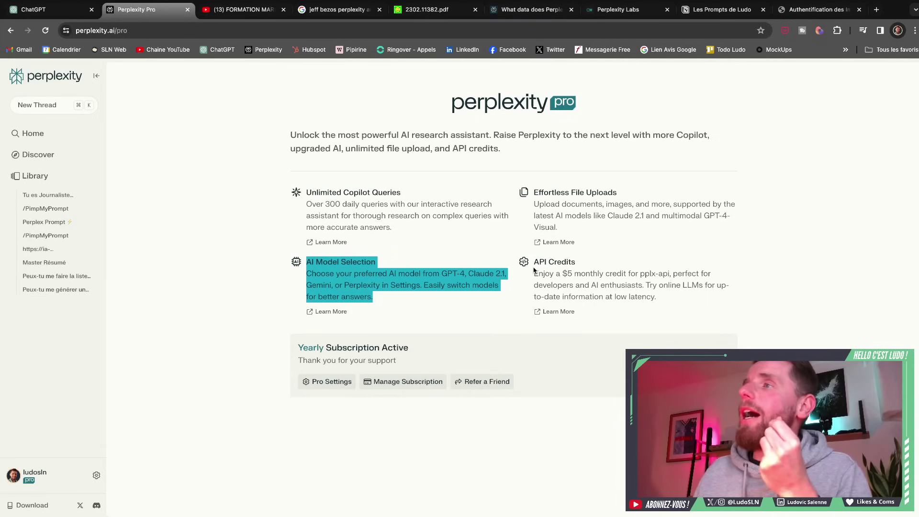
left_click_drag(533, 270, 677, 299)
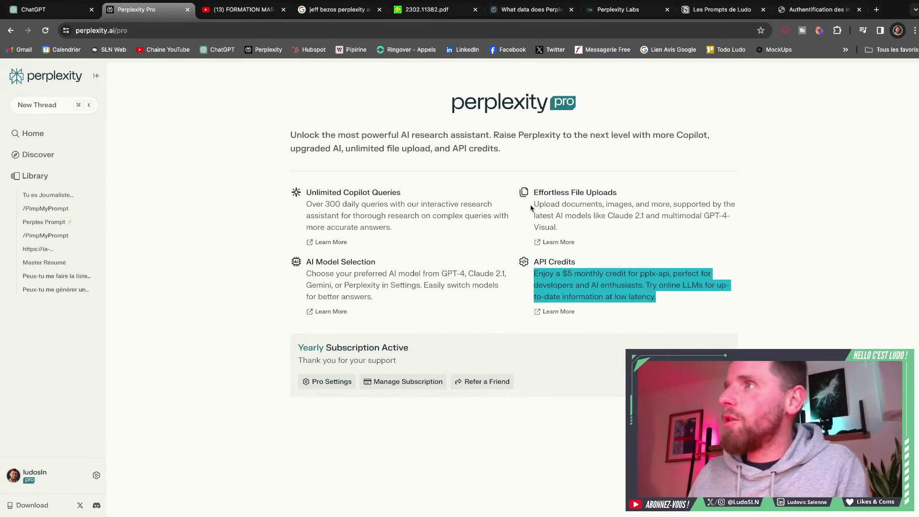
left_click_drag(533, 206, 577, 226)
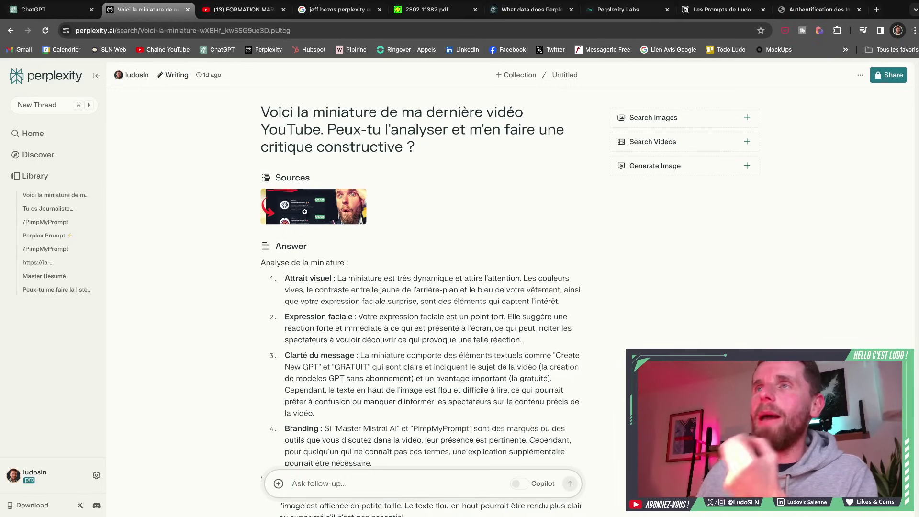
Review the prompt and answer in the YouTube thumbnail analysis thread, from the visual analysis to the constructive criticism
left_click_drag(269, 111, 417, 147)
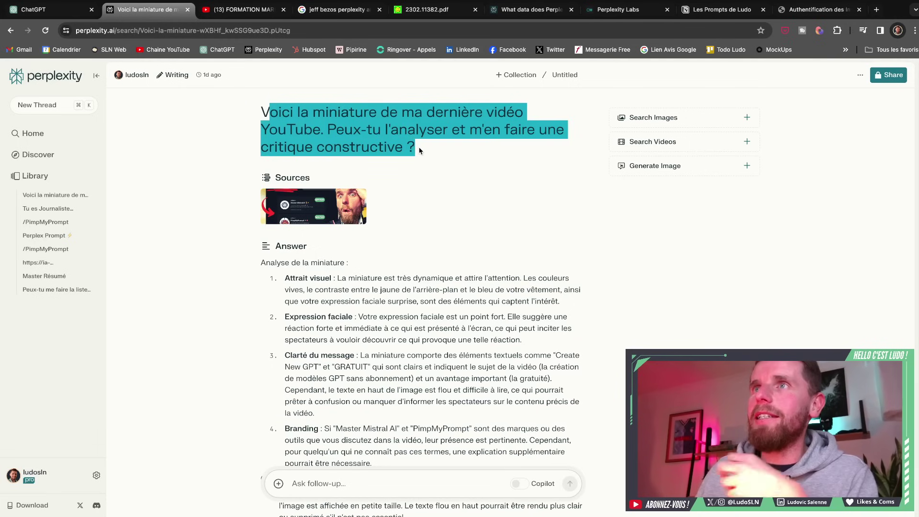
left_click(429, 201)
scroll(431, 236, "down", 5)
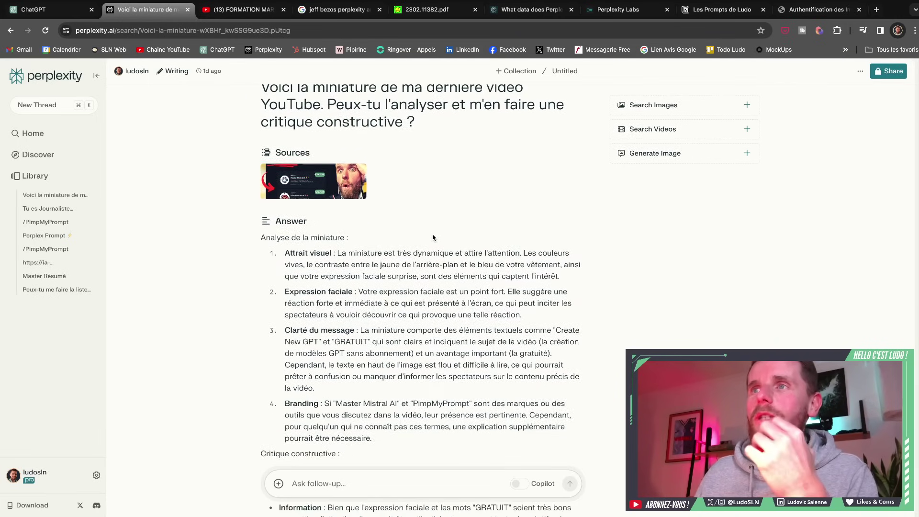
scroll(325, 227, "down", 2)
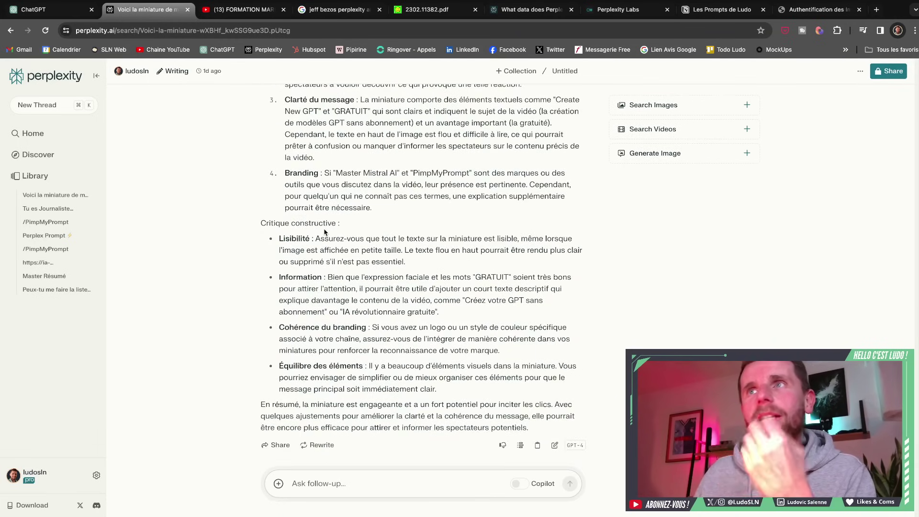
scroll(323, 235, "up", 4)
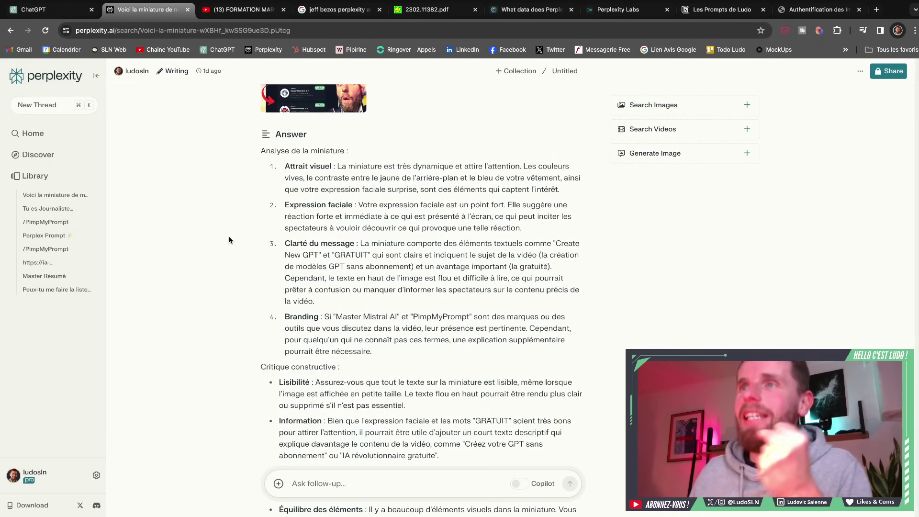
scroll(229, 240, "down", 3)
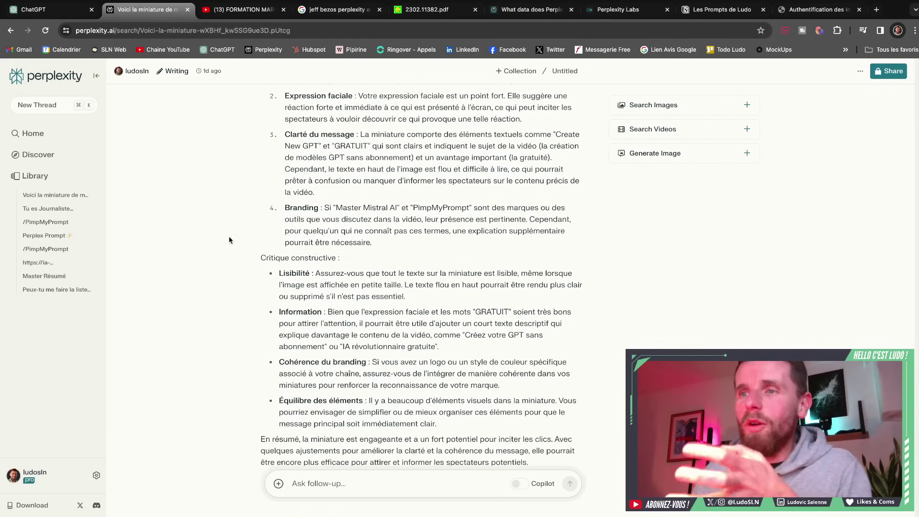
scroll(229, 240, "up", 5)
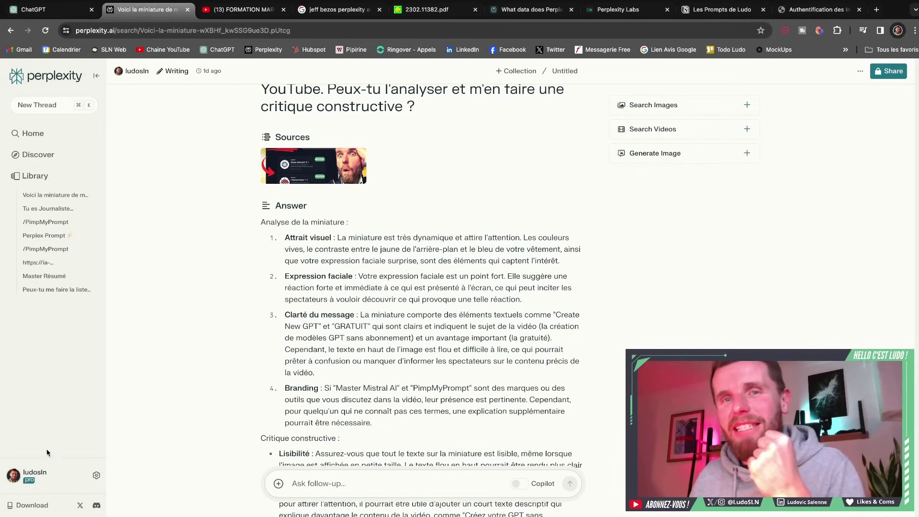
Leave the thumbnail thread to view the Perplexity Pro benefits overview once more, then go back to the home page
left_click(22, 72)
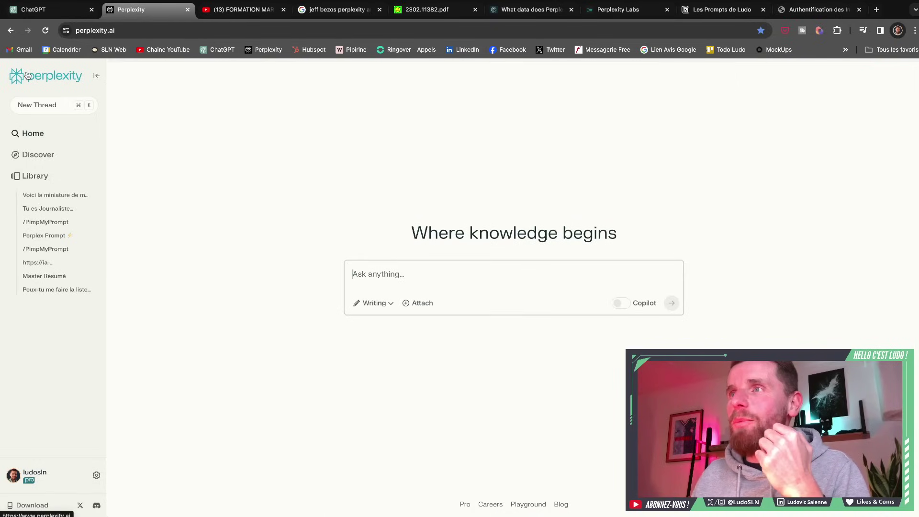
left_click(464, 504)
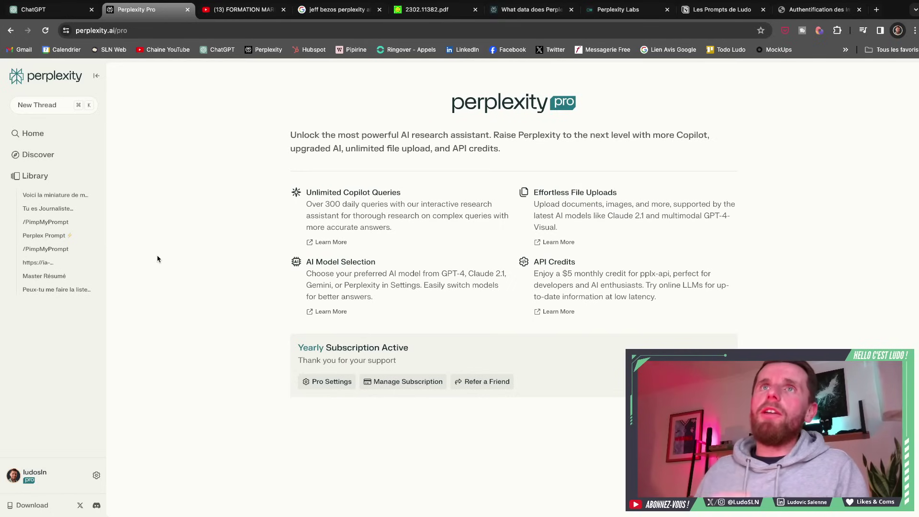
left_click(48, 77)
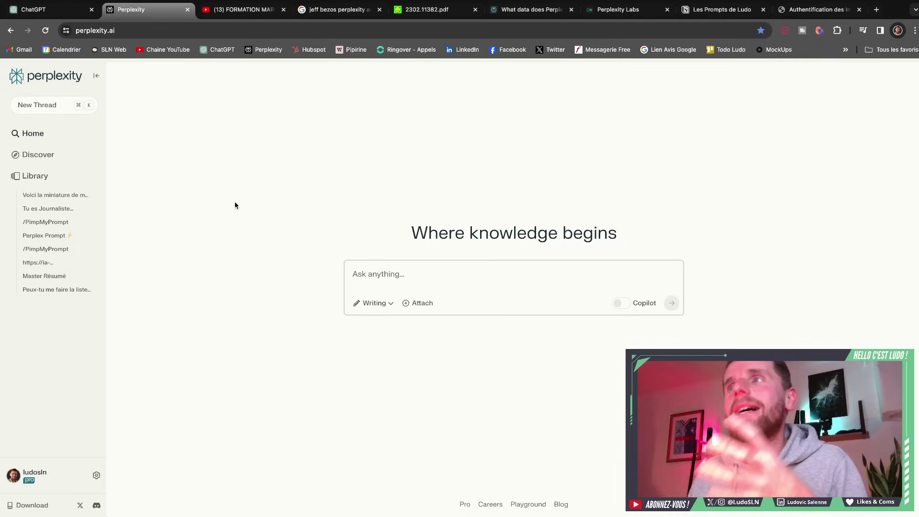